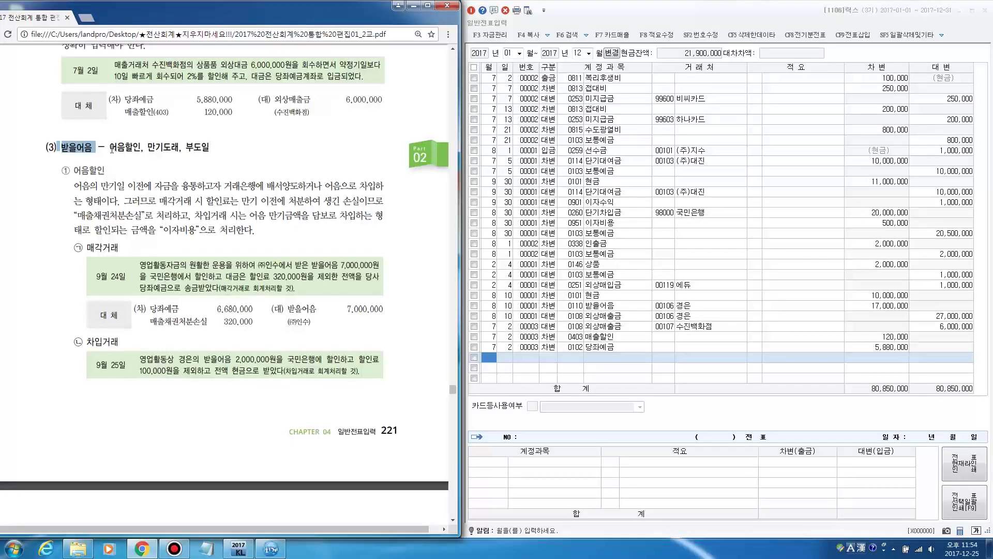
Step: Read the 받을어음 heading and the 어음할인 explanation on textbook page 221, highlighting the key phrases
left_click_drag(106, 147, 211, 154)
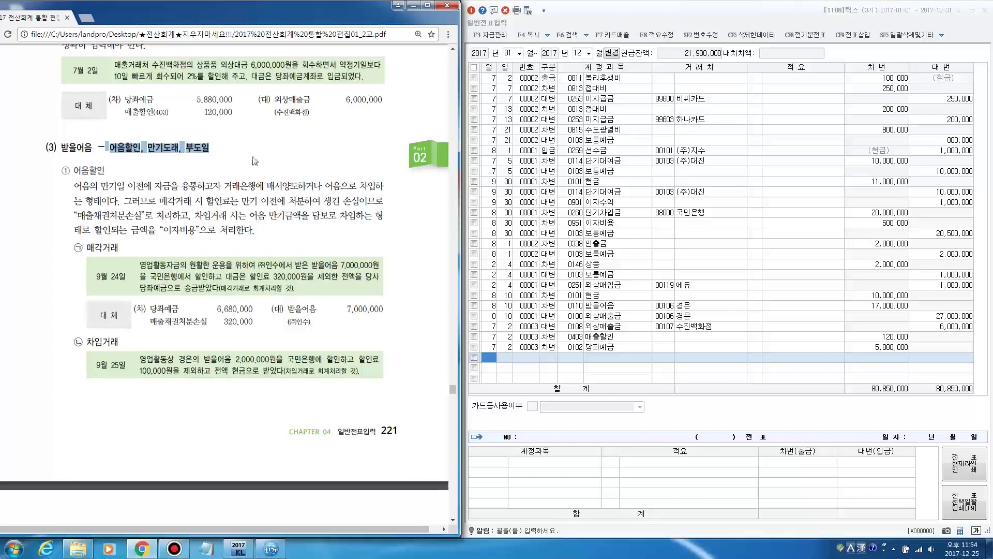
left_click(113, 172)
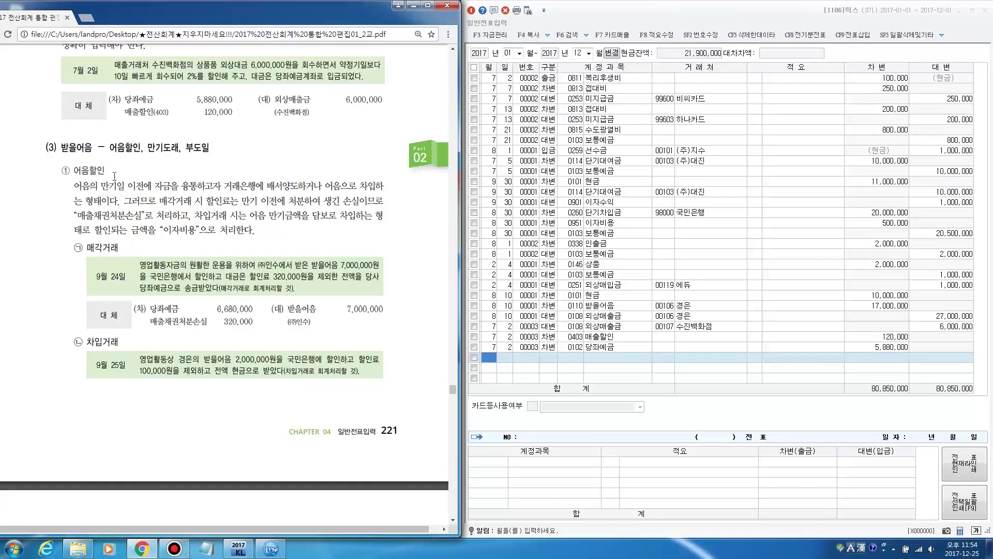
left_click_drag(103, 190, 199, 189)
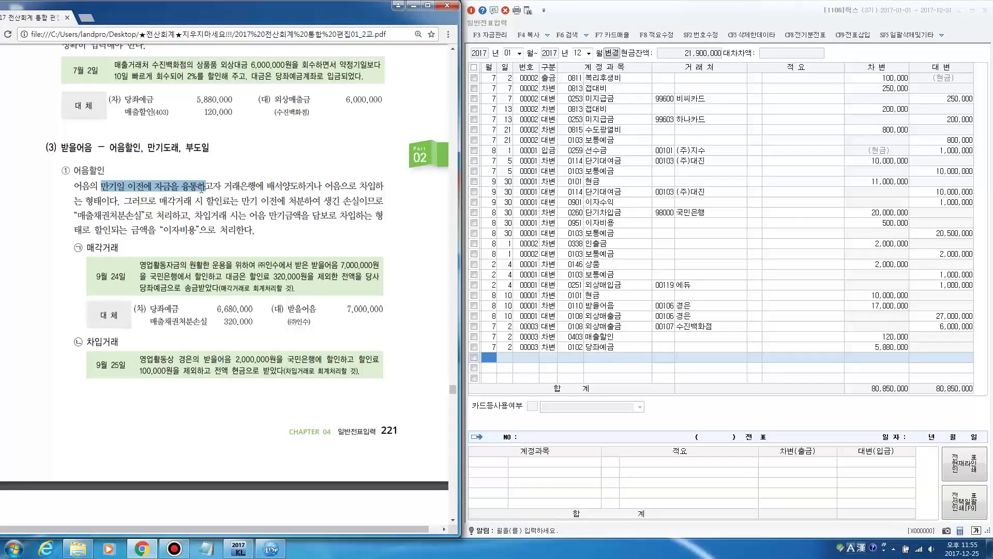
left_click_drag(203, 189, 299, 184)
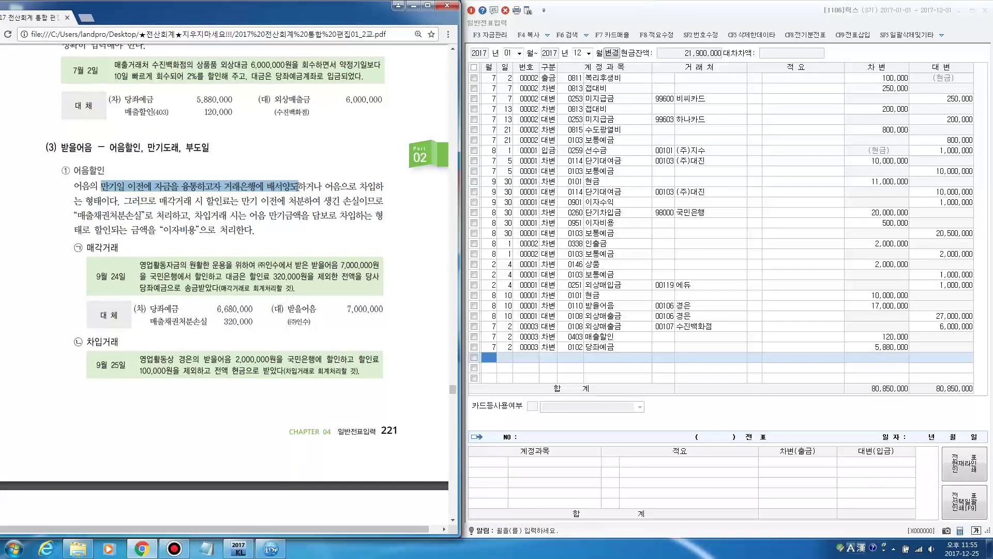
left_click_drag(299, 186, 371, 191)
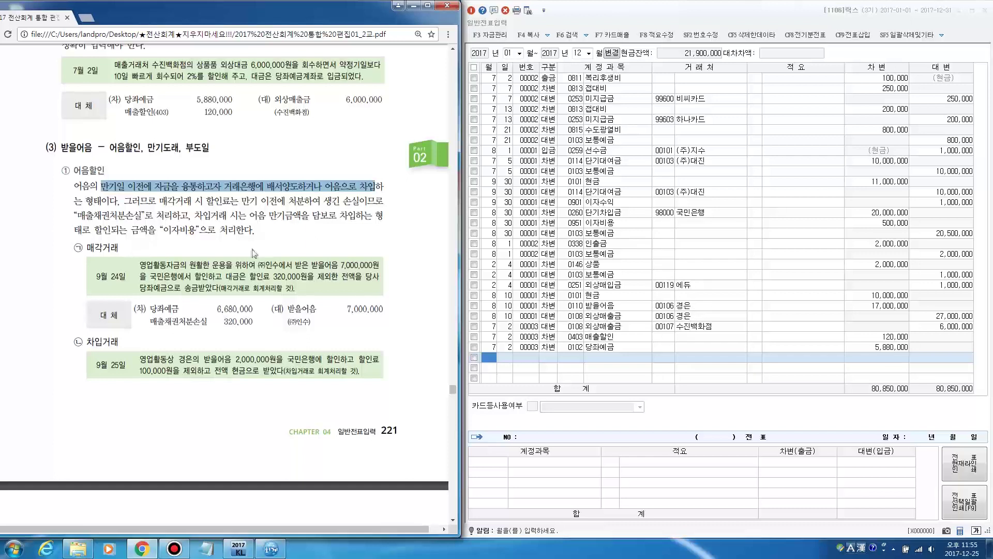
Step: Study the 매각거래 example dated 9월 24일, highlighting its discount terms and the accounts in its journal entry
left_click(89, 247)
left_click_drag(89, 247, 119, 248)
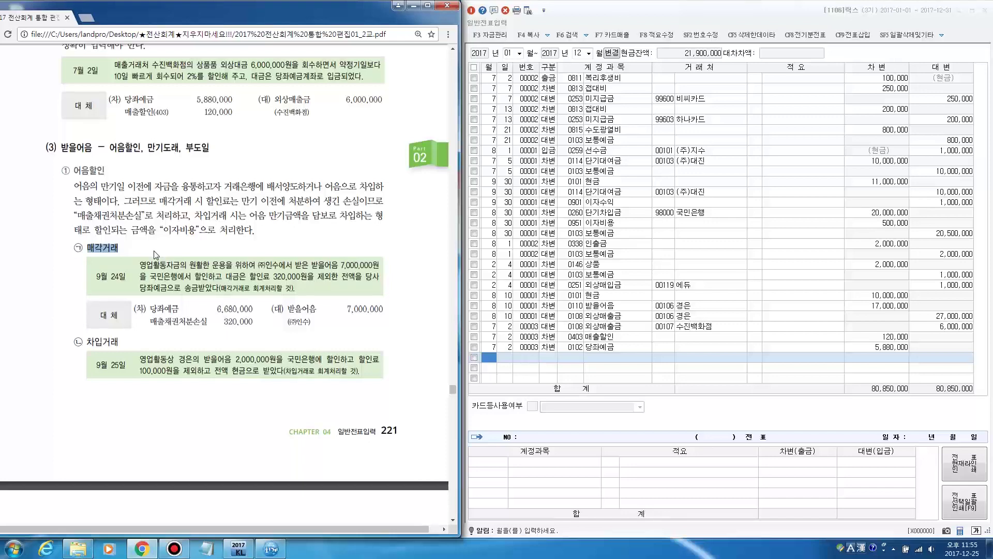
scroll(154, 254, "down", 1)
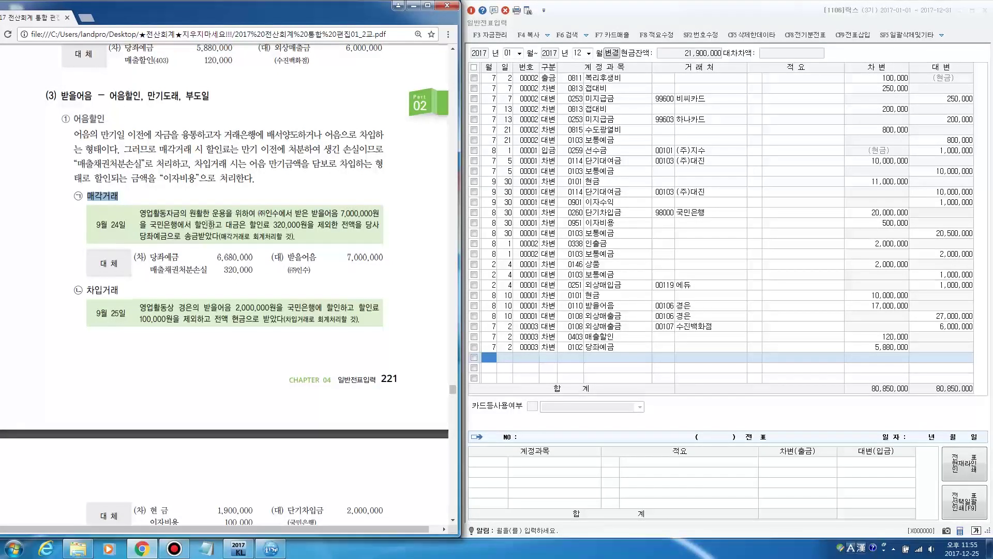
double_click(198, 224)
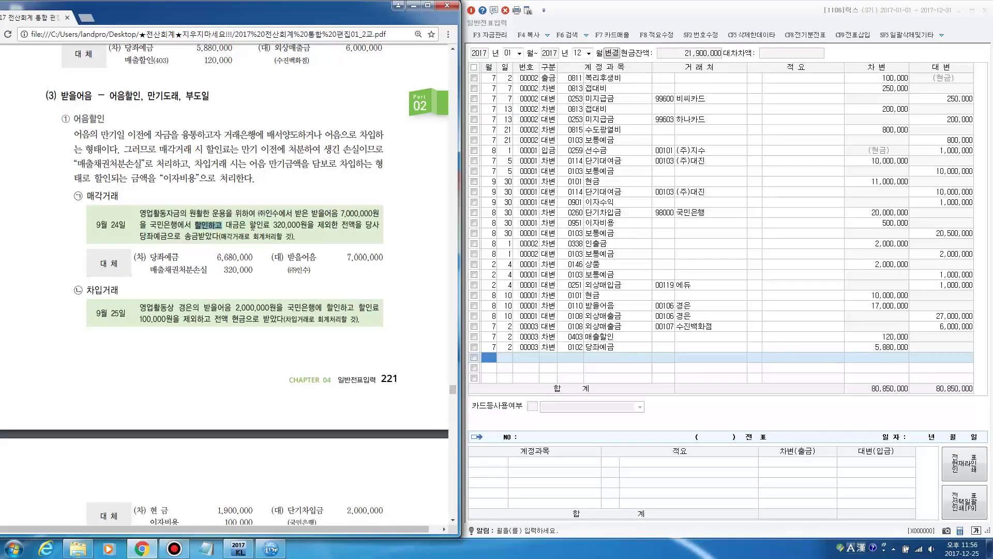
left_click_drag(249, 225, 307, 226)
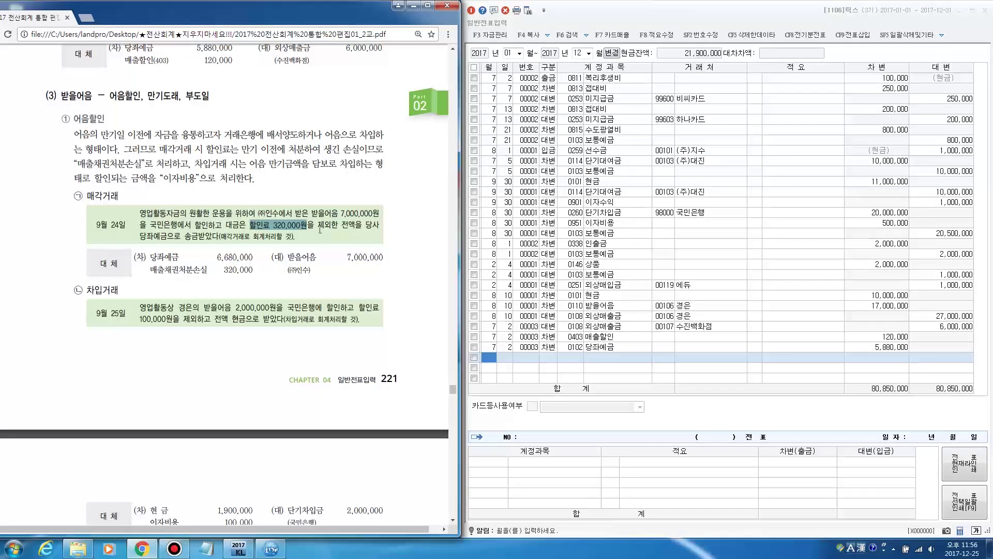
left_click_drag(140, 236, 165, 241)
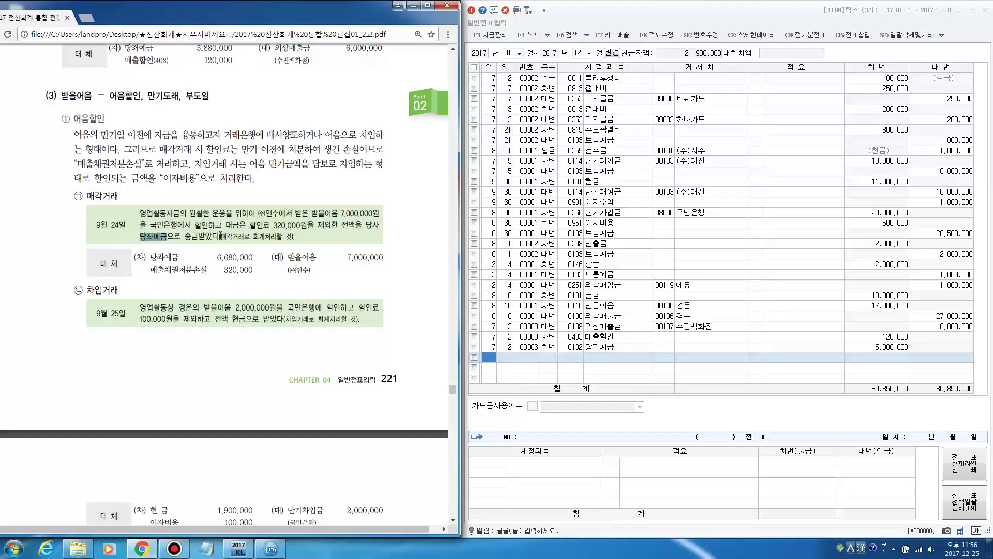
left_click_drag(219, 237, 290, 241)
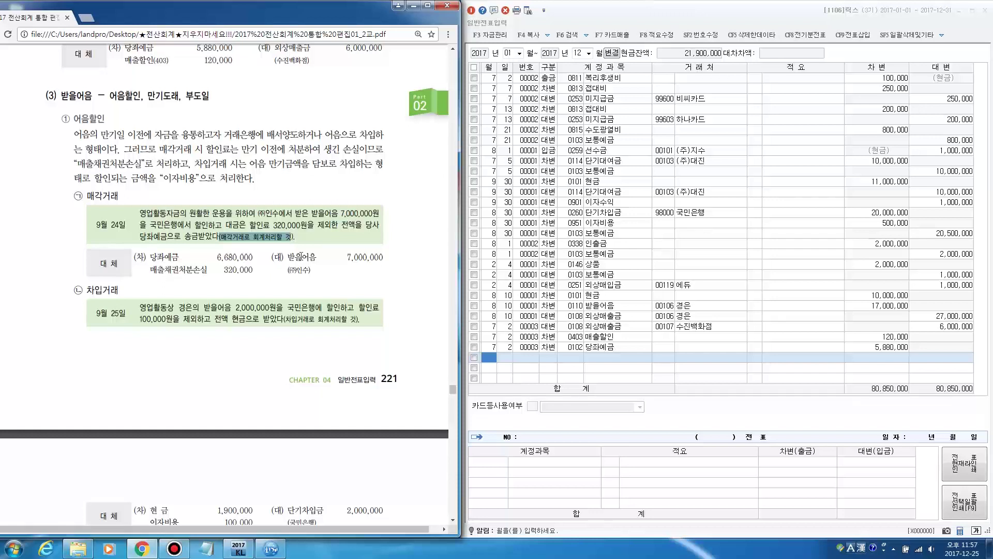
left_click_drag(289, 256, 313, 259)
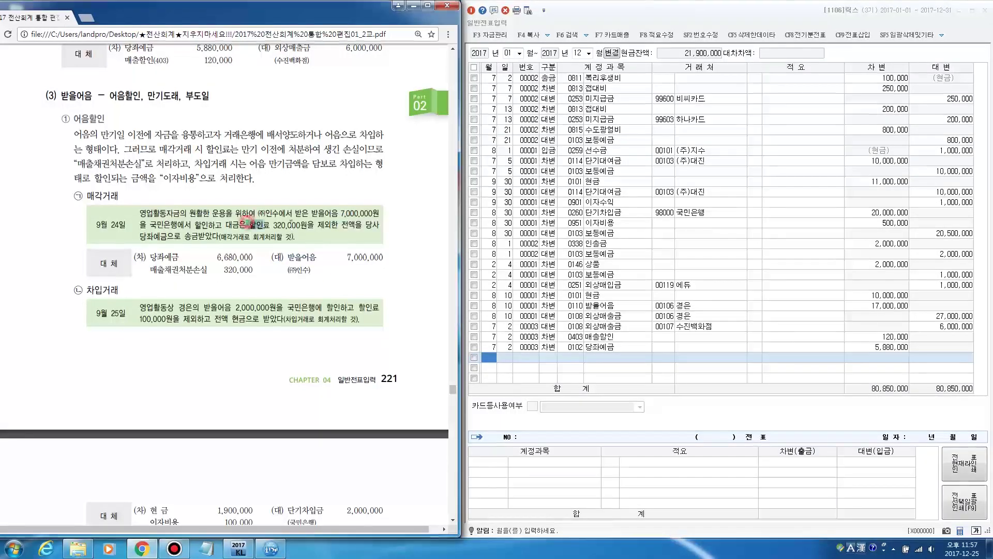
left_click_drag(248, 225, 307, 225)
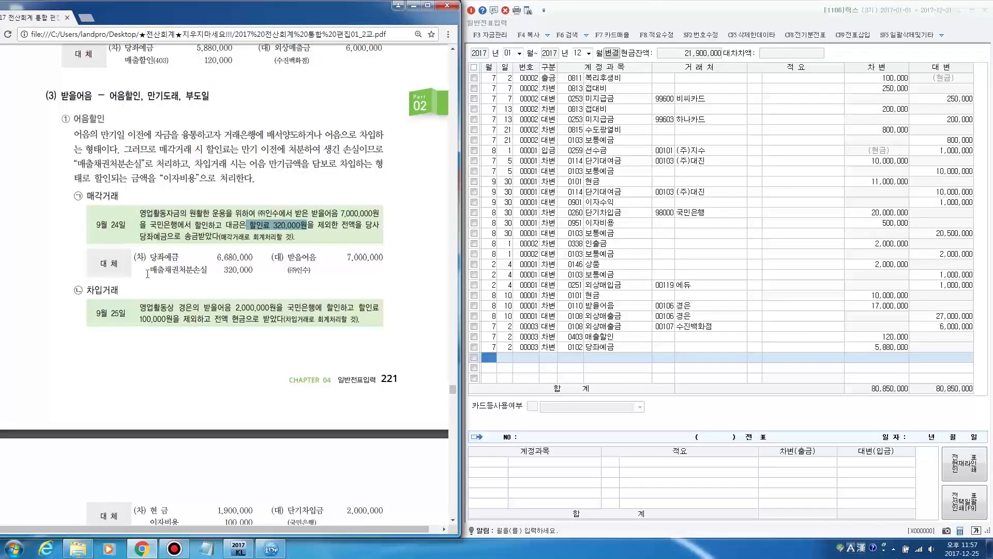
left_click_drag(149, 270, 213, 274)
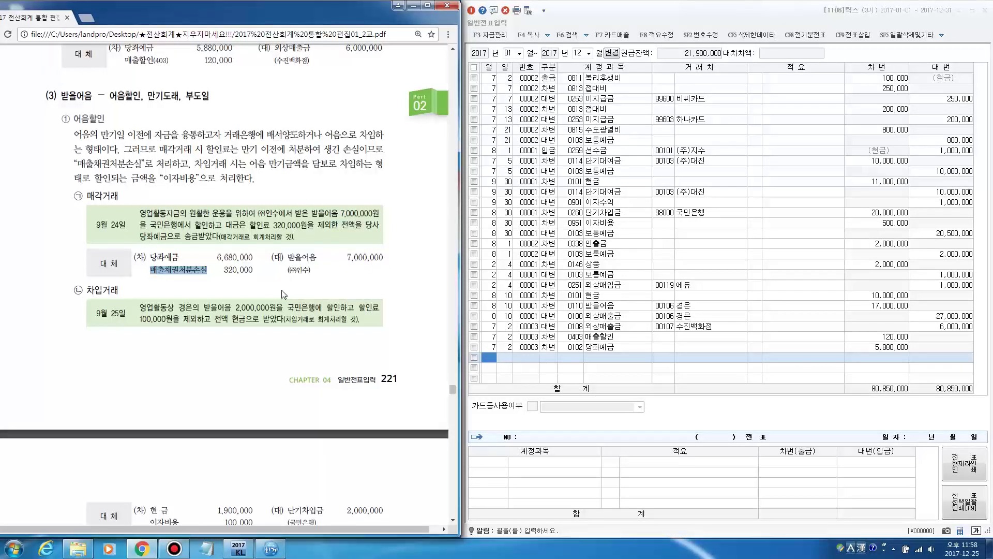
Step: Study the 차입거래 example dated 9월 25일, highlighting the note amount, the discount fee, the cash receipt and the accounting instruction
left_click(262, 287)
scroll(262, 288, "down", 1)
scroll(264, 288, "down", 2)
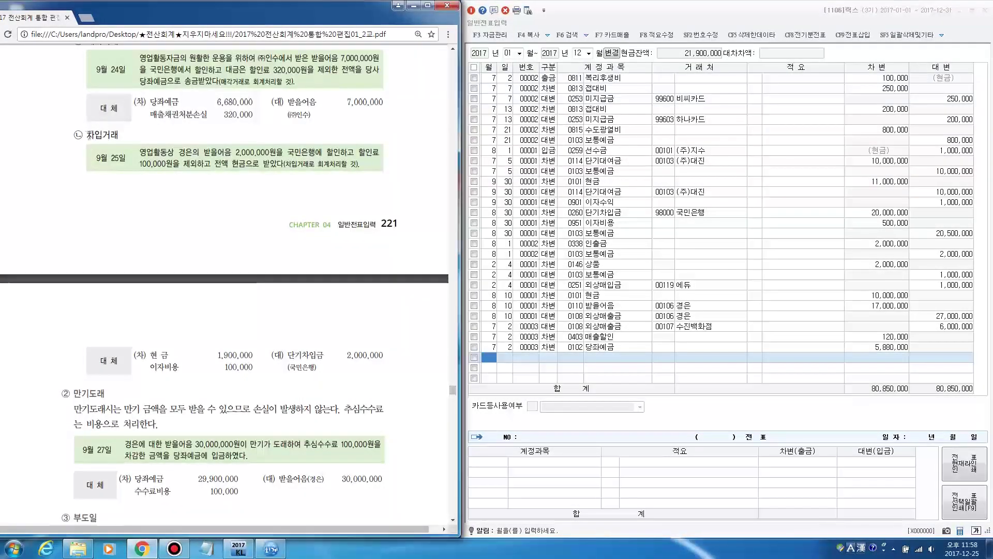
left_click_drag(82, 136, 116, 137)
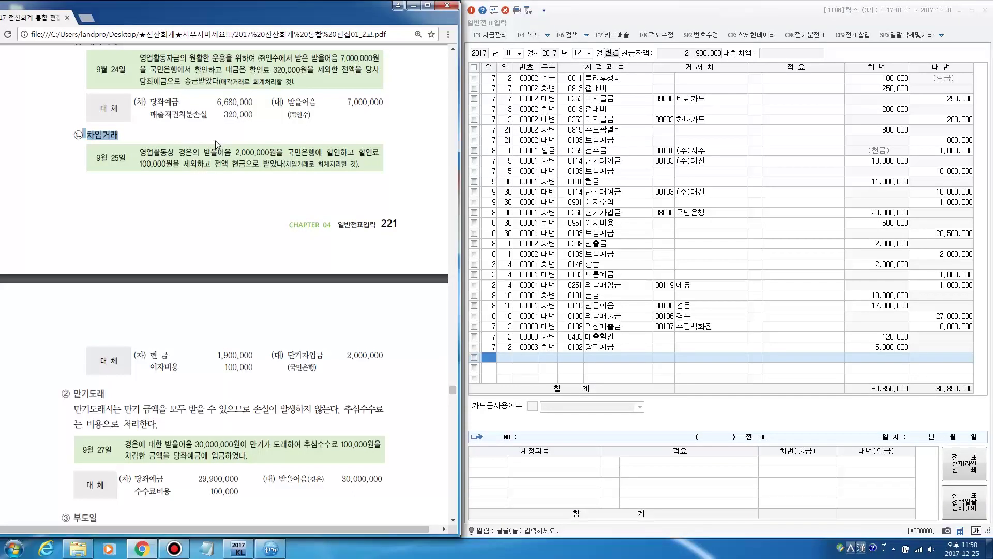
left_click_drag(204, 152, 283, 152)
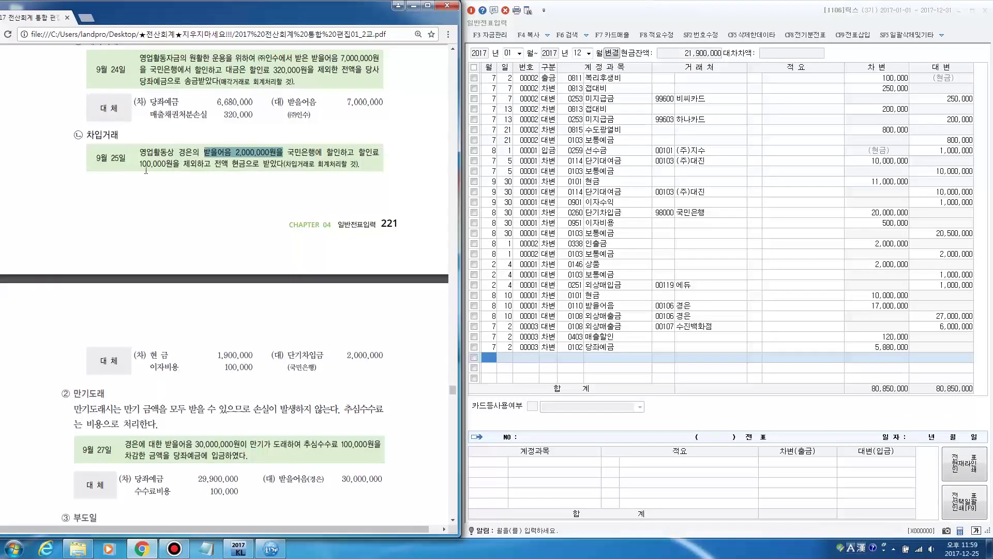
left_click_drag(140, 167, 168, 169)
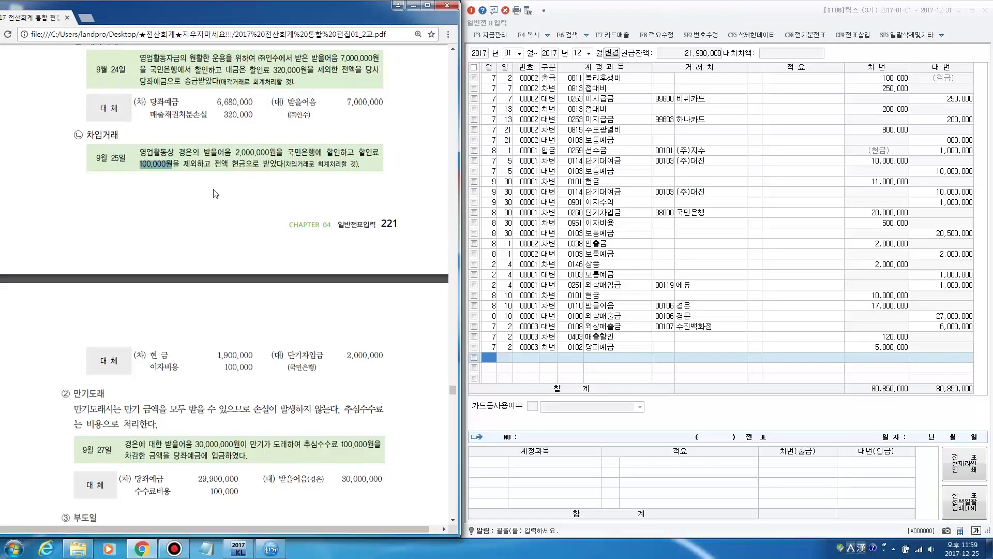
left_click_drag(149, 367, 179, 370)
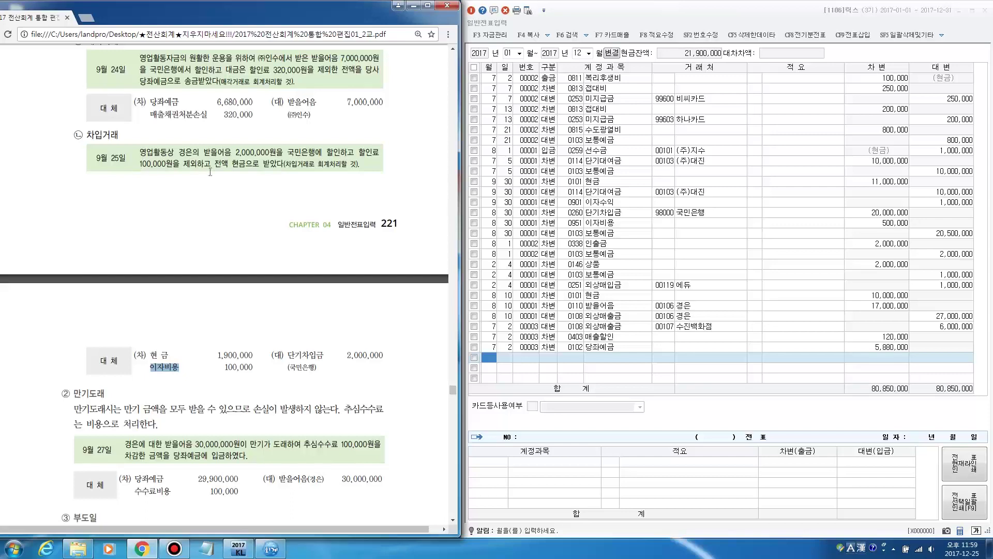
left_click_drag(204, 152, 340, 148)
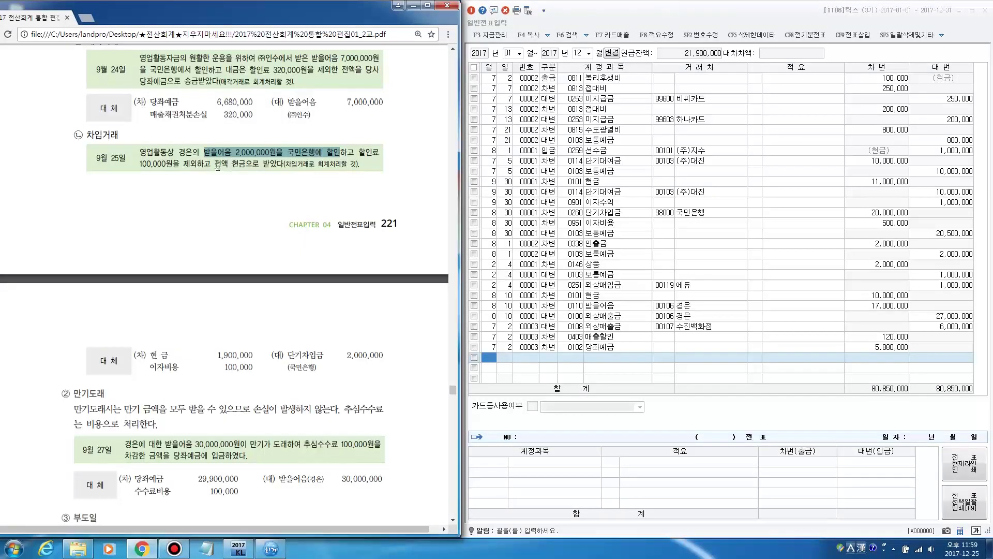
left_click_drag(215, 164, 252, 164)
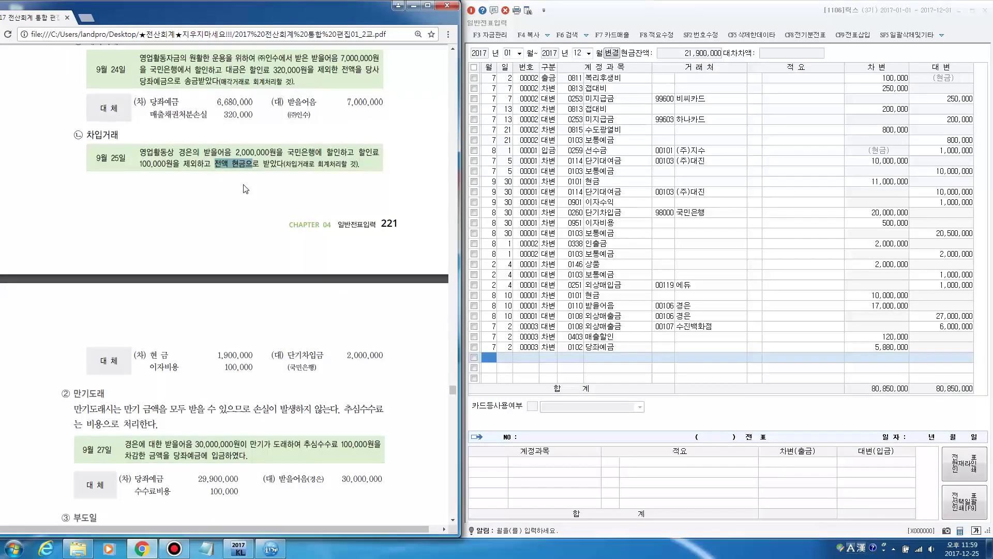
left_click_drag(284, 164, 355, 170)
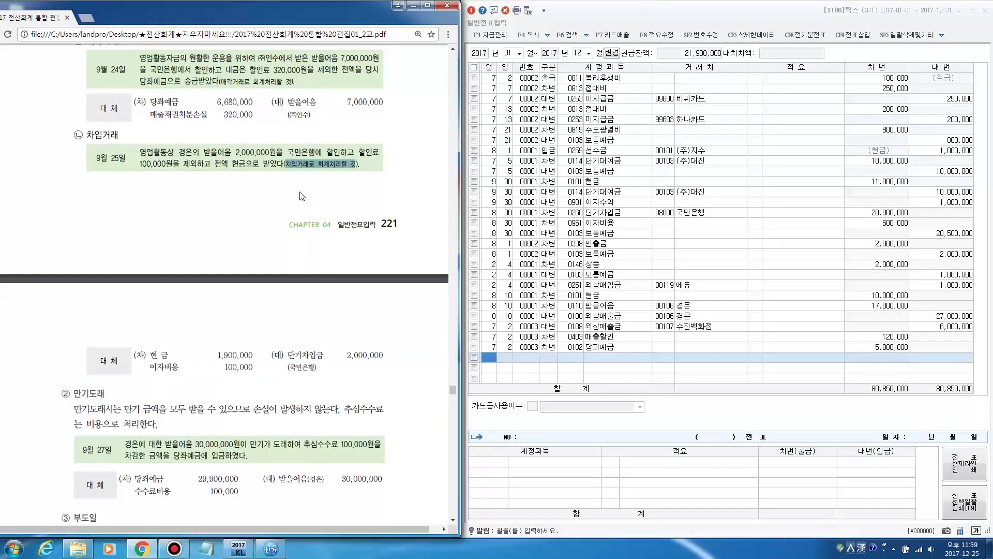
Step: Examine the 차입거래 journal entry against its transaction text, highlighting the 단기차입금 and 이자비용 accounts
scroll(302, 196, "down", 3)
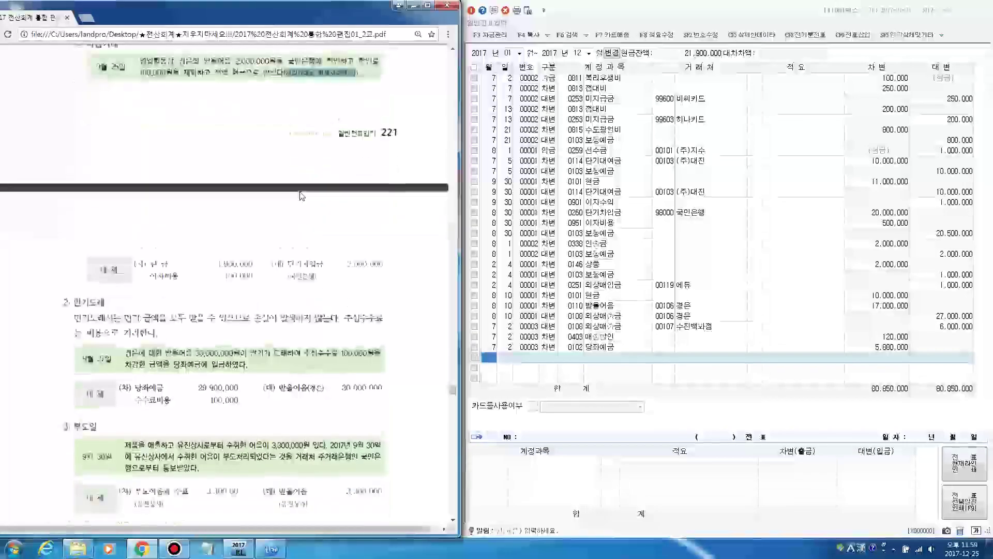
scroll(302, 196, "down", 2)
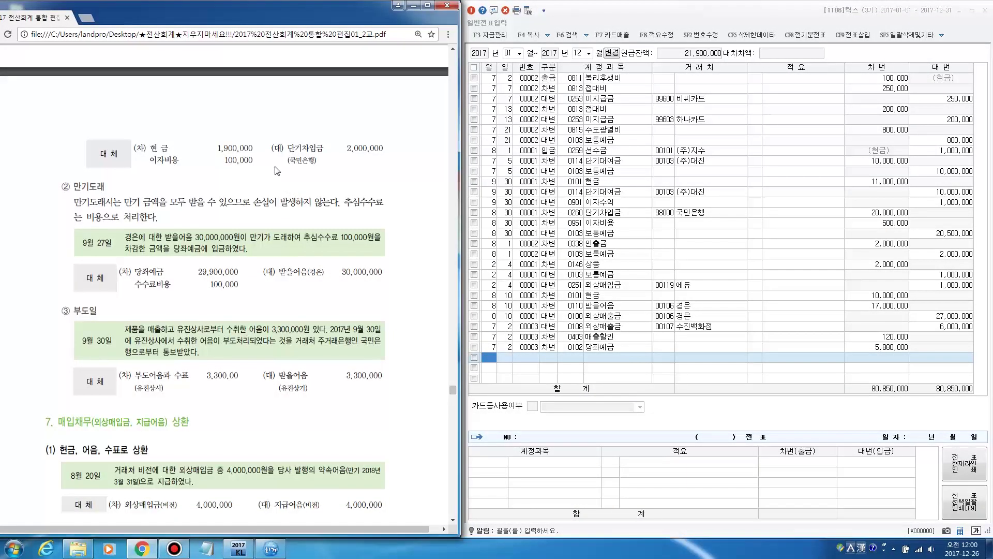
scroll(277, 170, "up", 3)
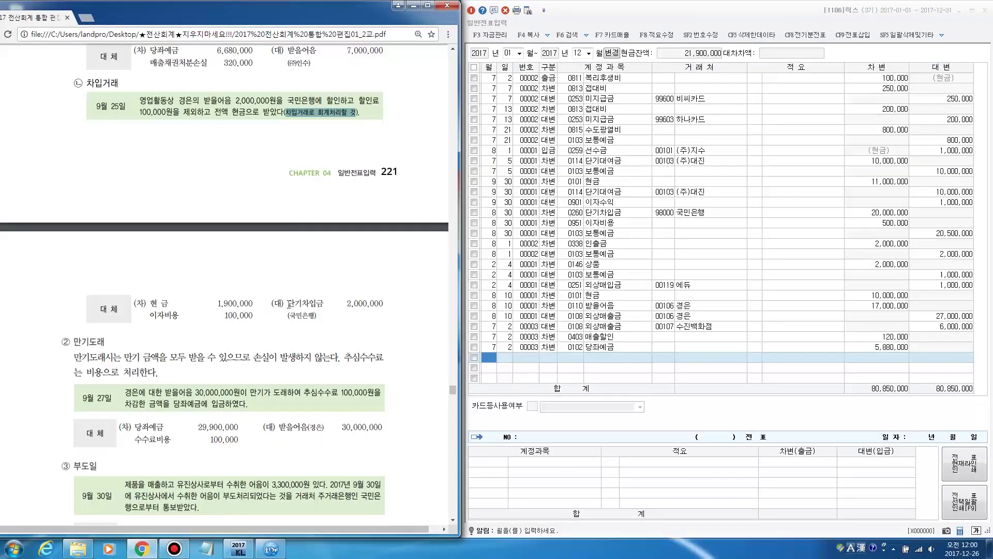
left_click_drag(287, 303, 325, 305)
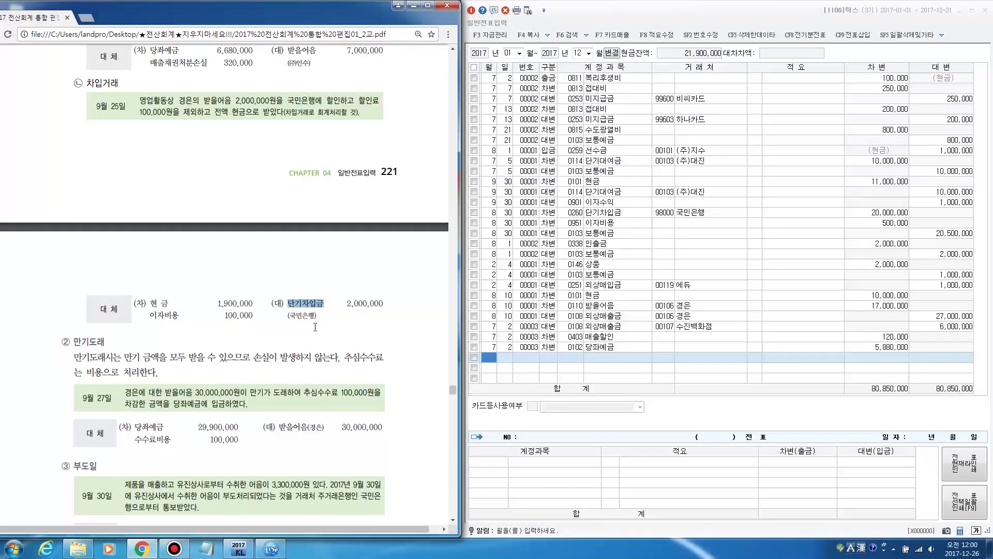
left_click_drag(139, 112, 261, 112)
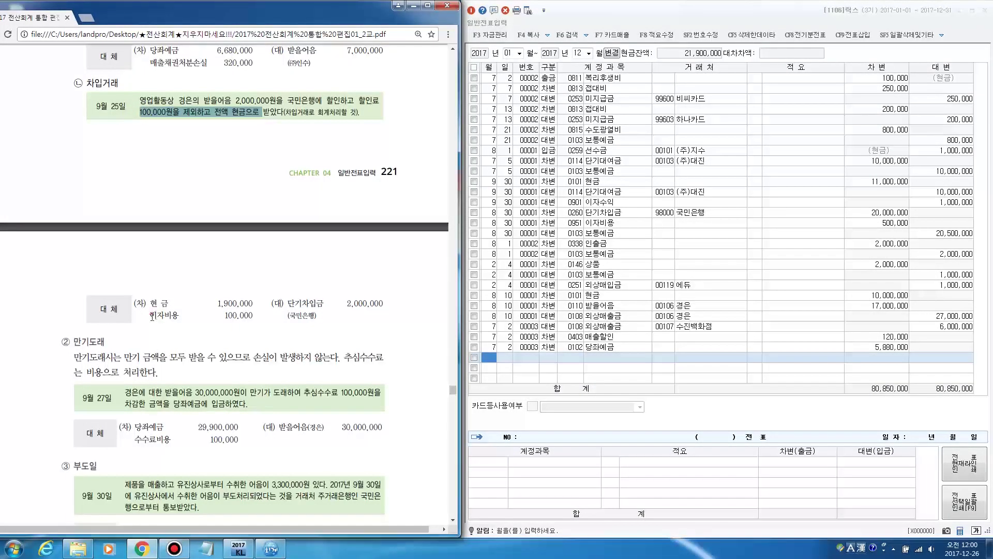
left_click_drag(149, 315, 181, 320)
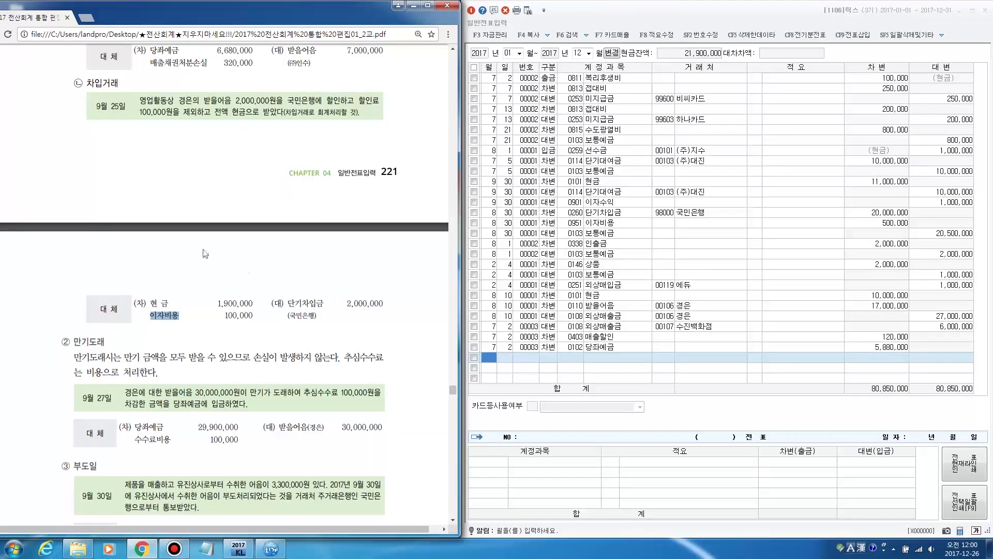
left_click(289, 305)
left_click_drag(290, 305, 323, 304)
left_click_drag(150, 315, 181, 314)
Step: Compare the credit accounts and counterparties in the 매각거래 and 차입거래 journal entries
scroll(248, 289, "up", 1)
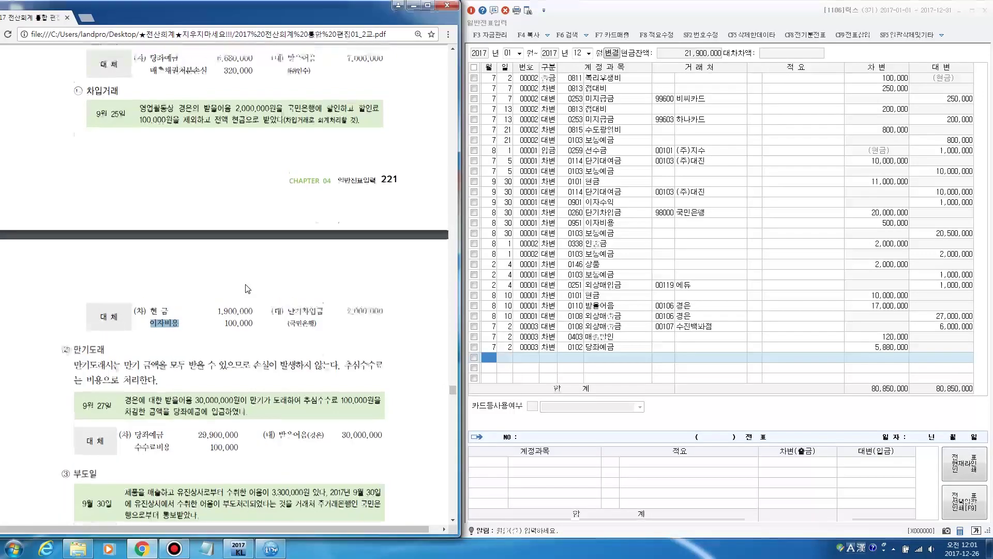
scroll(261, 260, "up", 2)
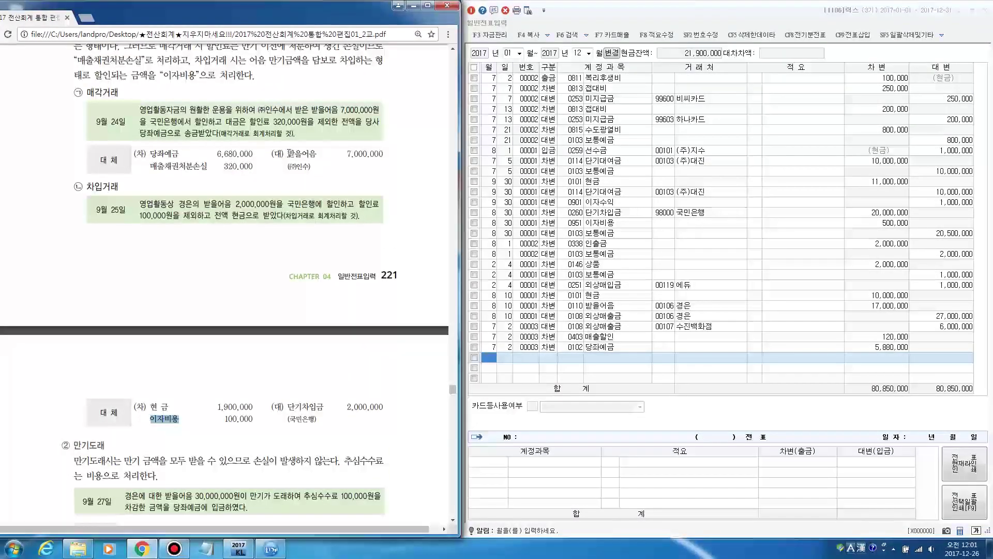
double_click(295, 153)
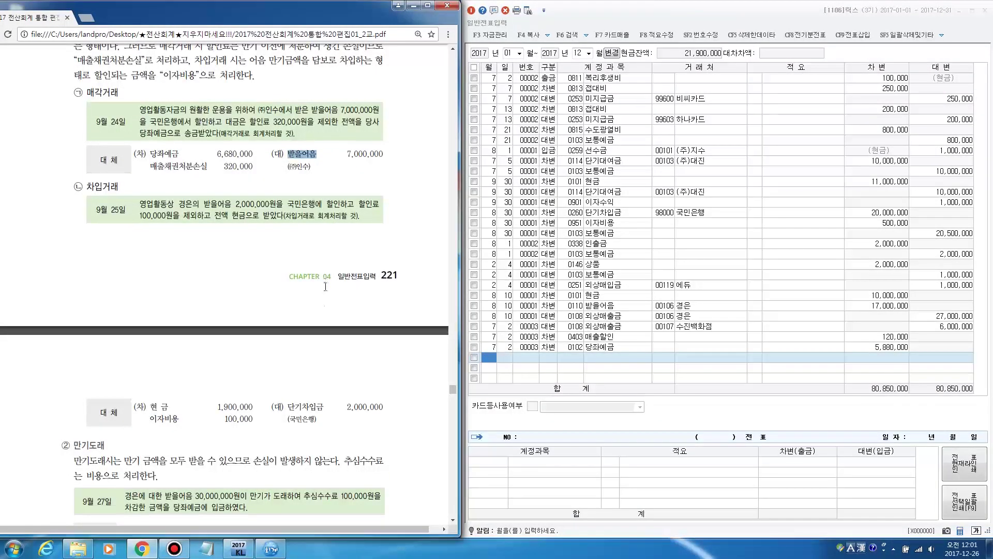
left_click_drag(286, 407, 322, 408)
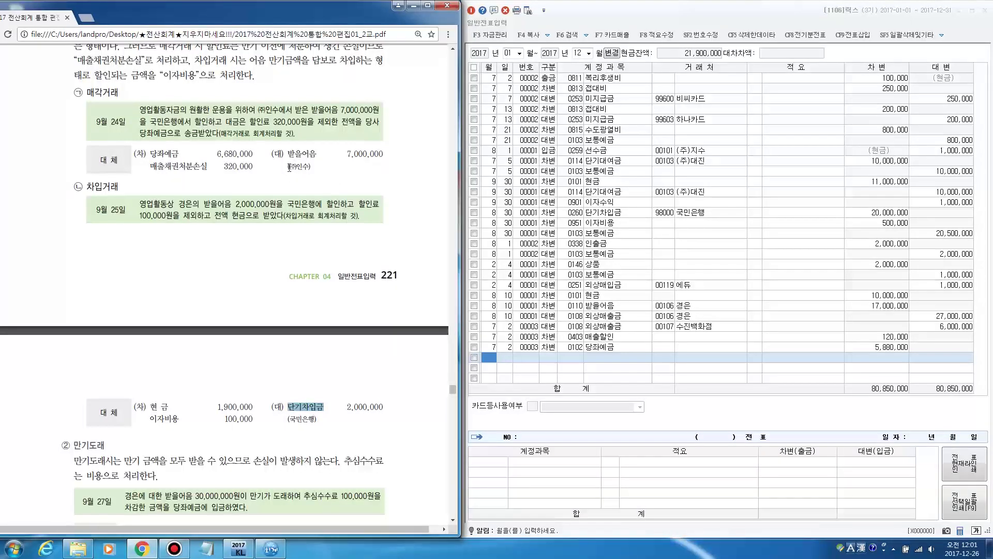
left_click_drag(289, 167, 307, 167)
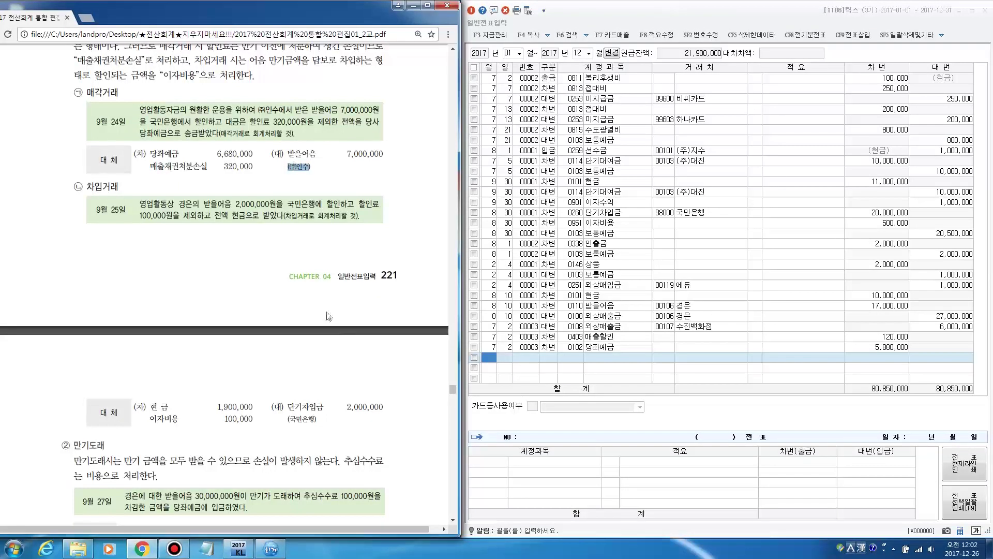
left_click_drag(286, 407, 313, 408)
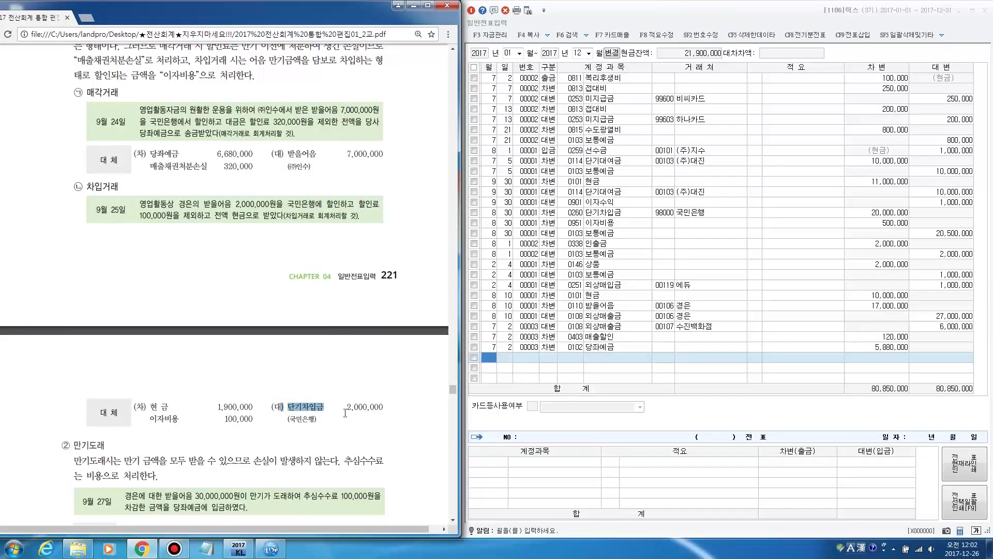
left_click(293, 419)
left_click_drag(292, 419, 313, 420)
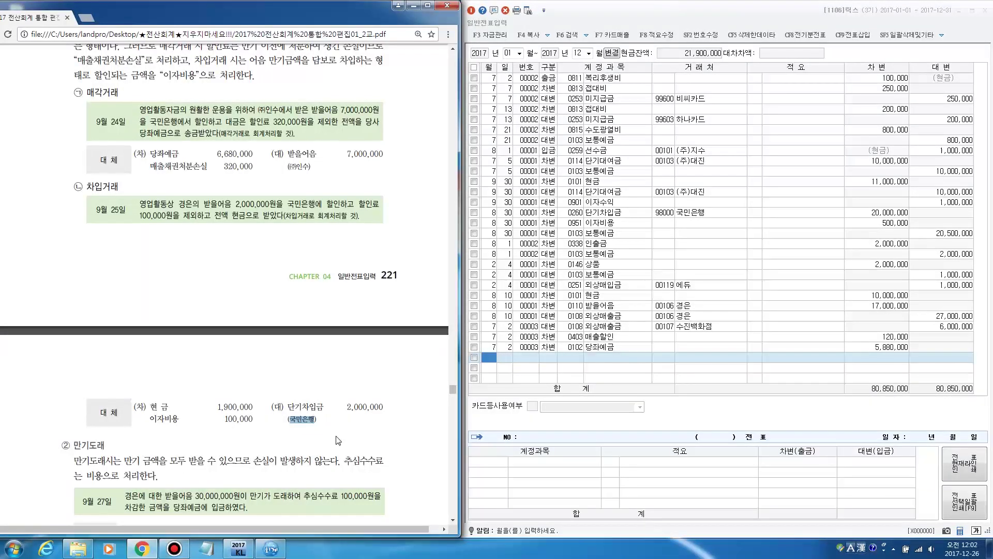
Step: Start a new general voucher line dated 9월 25일 as a 차변 entry for the 차입거래 example
scroll(338, 440, "down", 2)
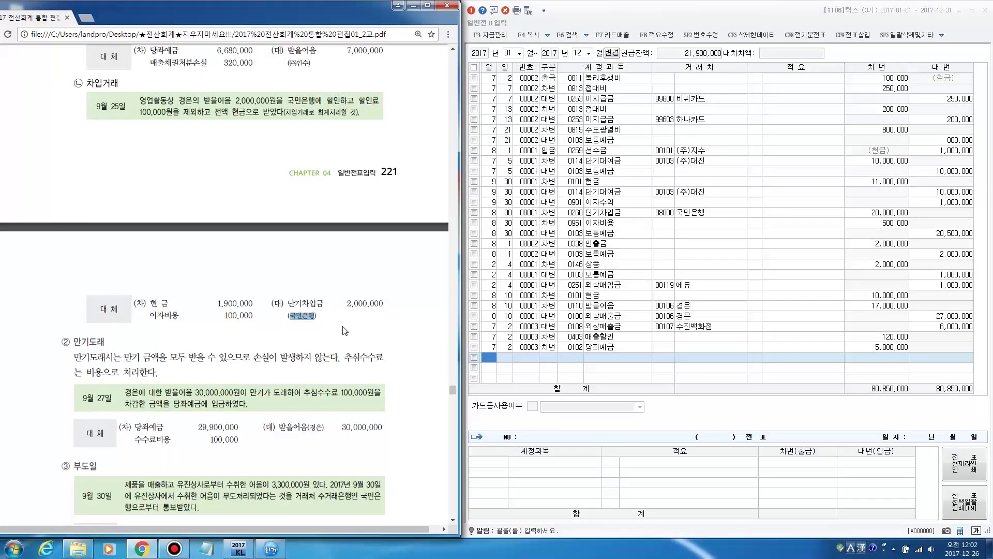
scroll(345, 331, "down", 3)
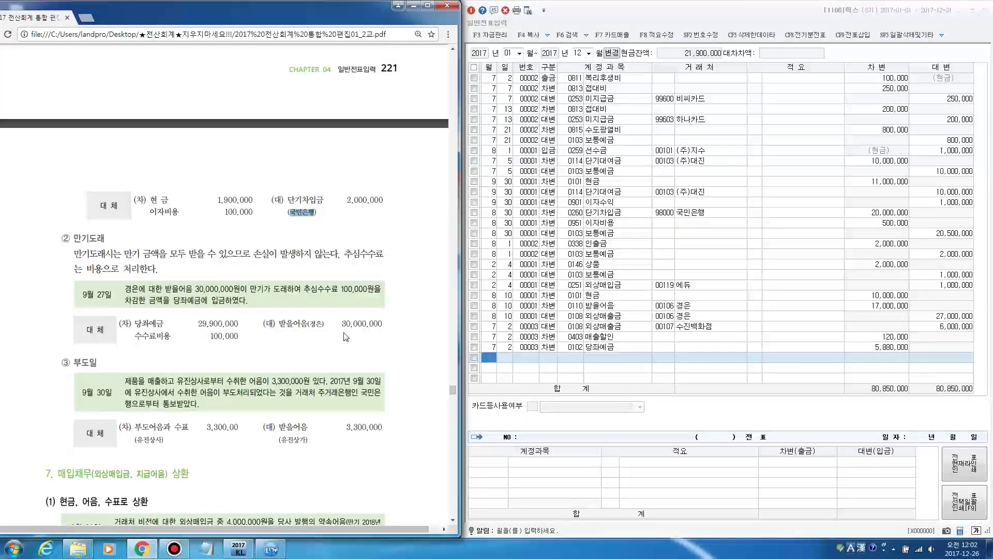
scroll(345, 337, "up", 3)
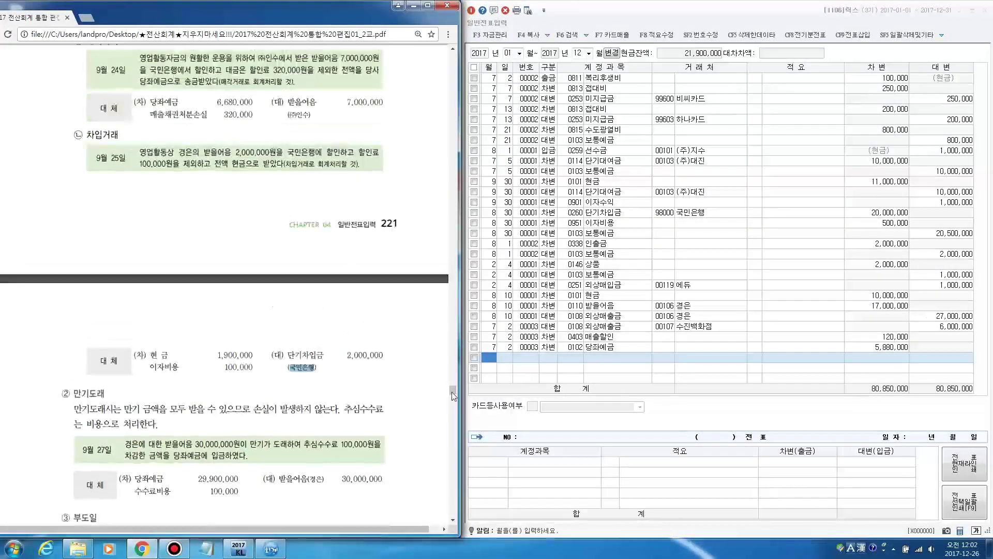
left_click(484, 360)
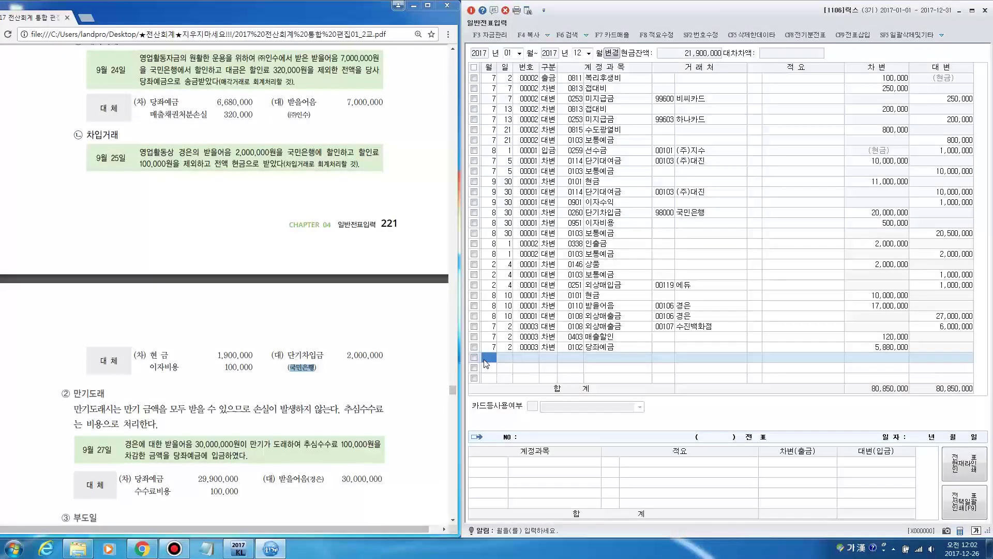
type("9")
key("Return")
type("25")
key("Return")
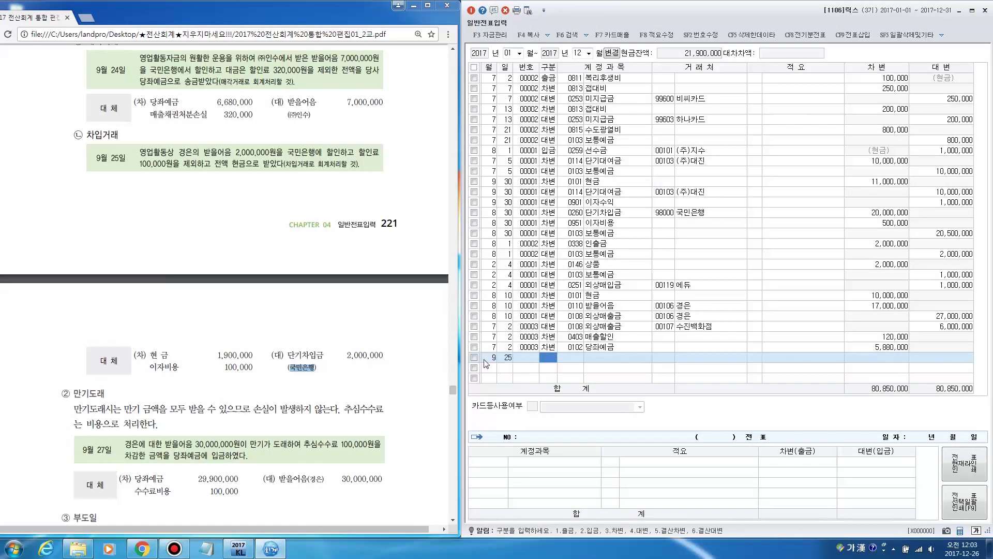
key("Return")
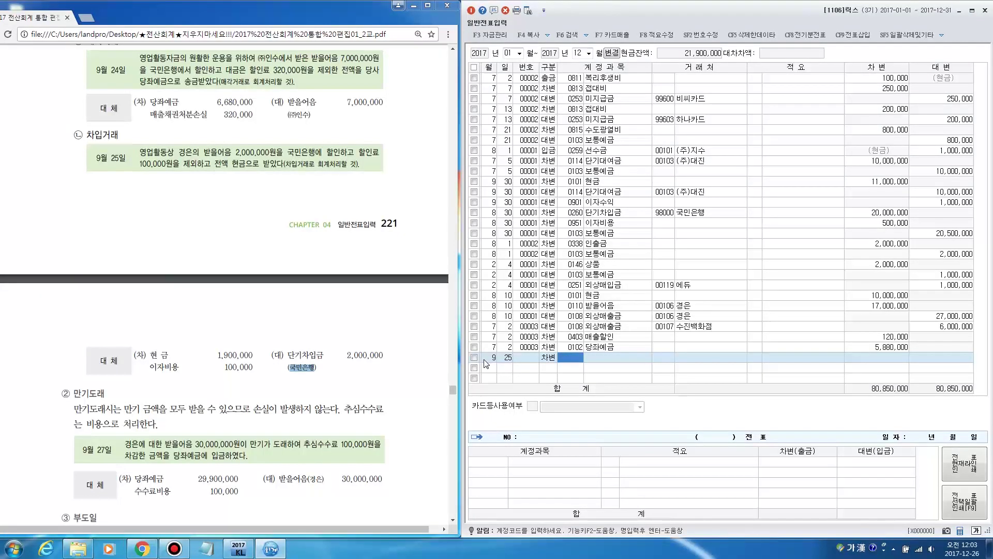
Step: Set the 9월 25일 debit line's account to 현금 with an amount of 1,900,000, without a counterparty or description
key("F2")
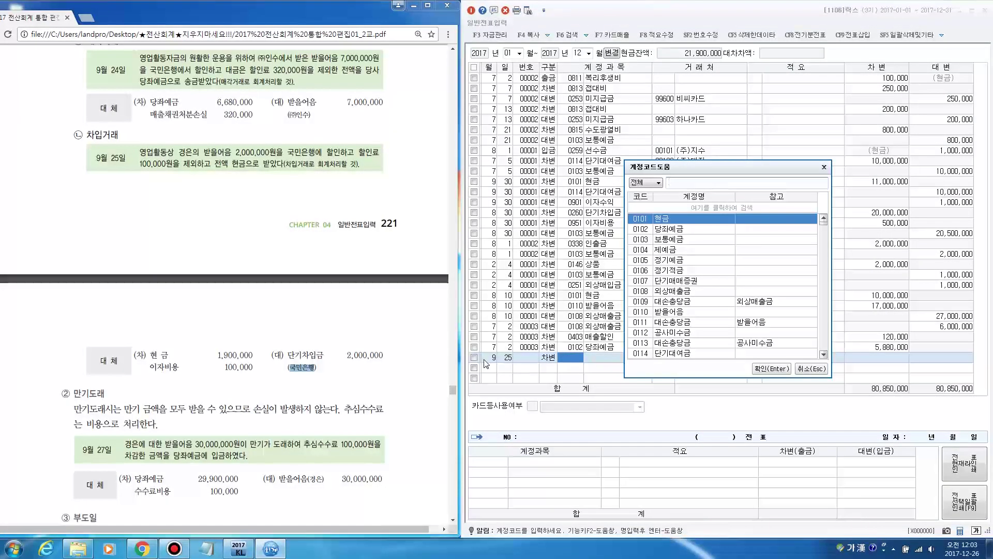
type("현금")
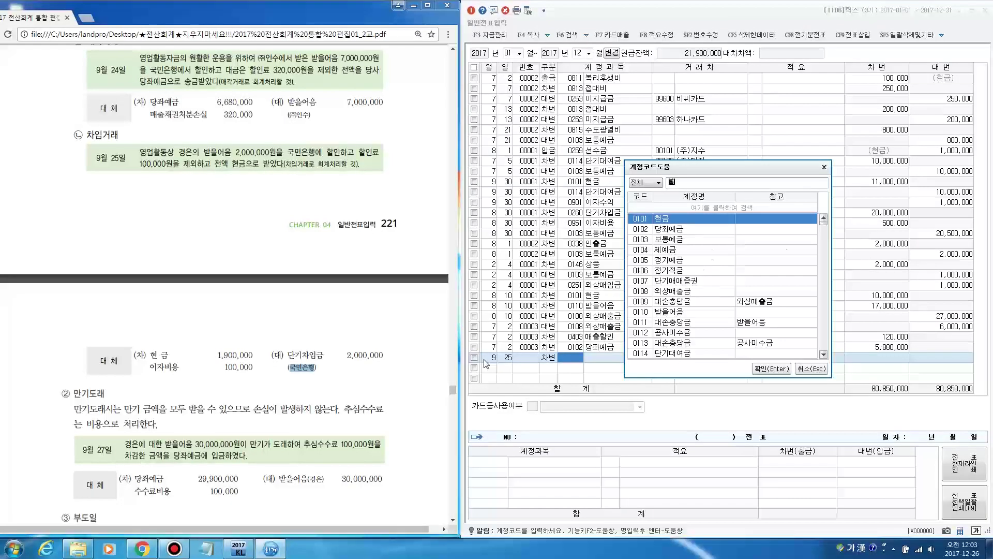
key("Return")
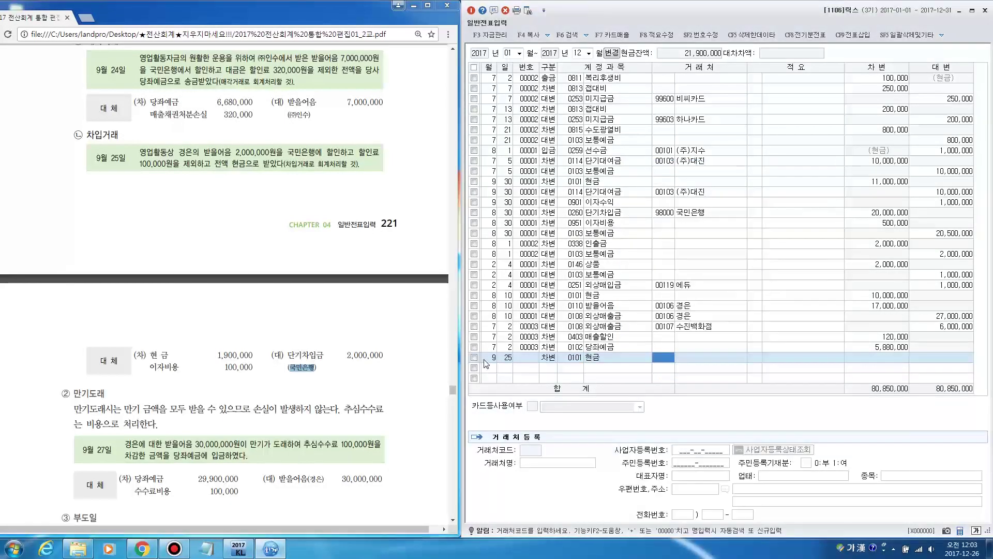
key("Return")
key("Return")
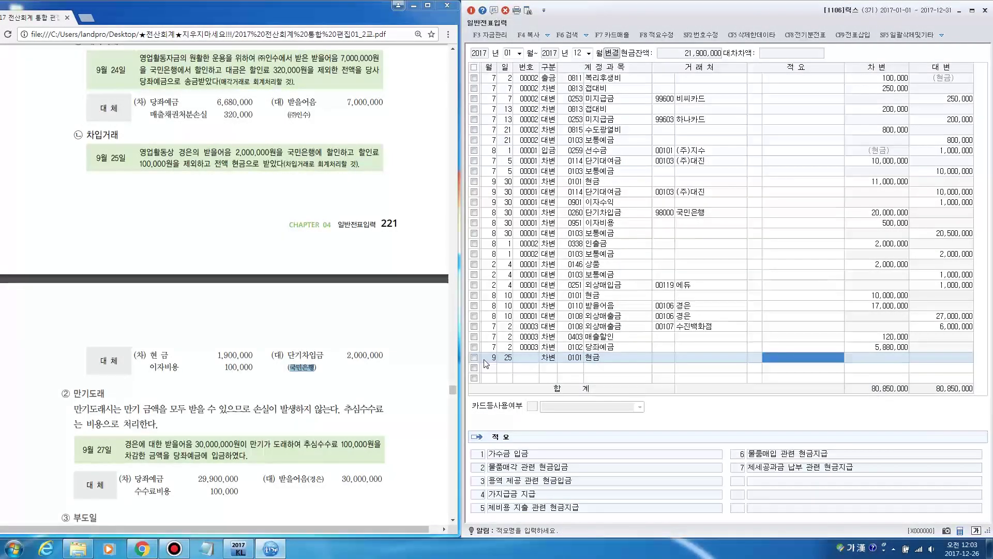
key("Return")
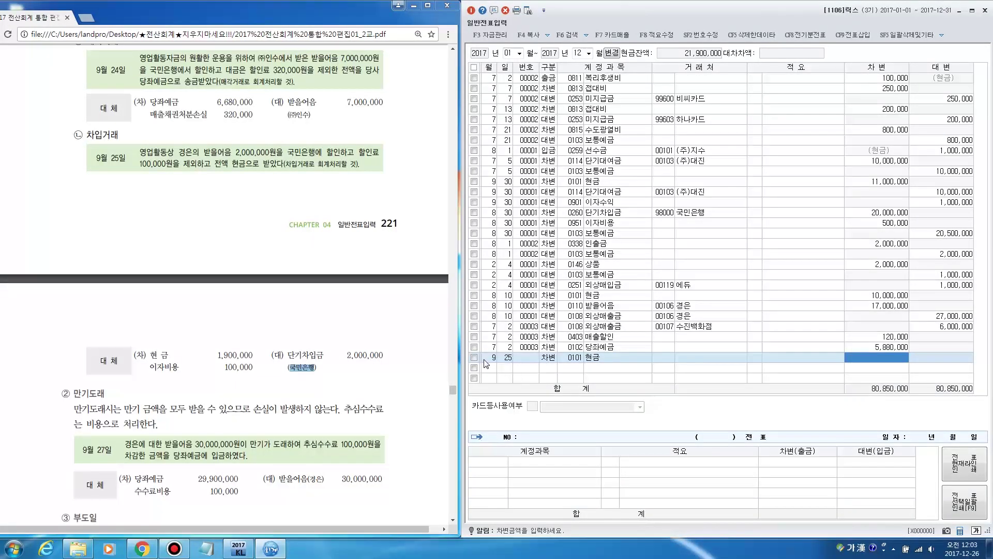
type("1900000")
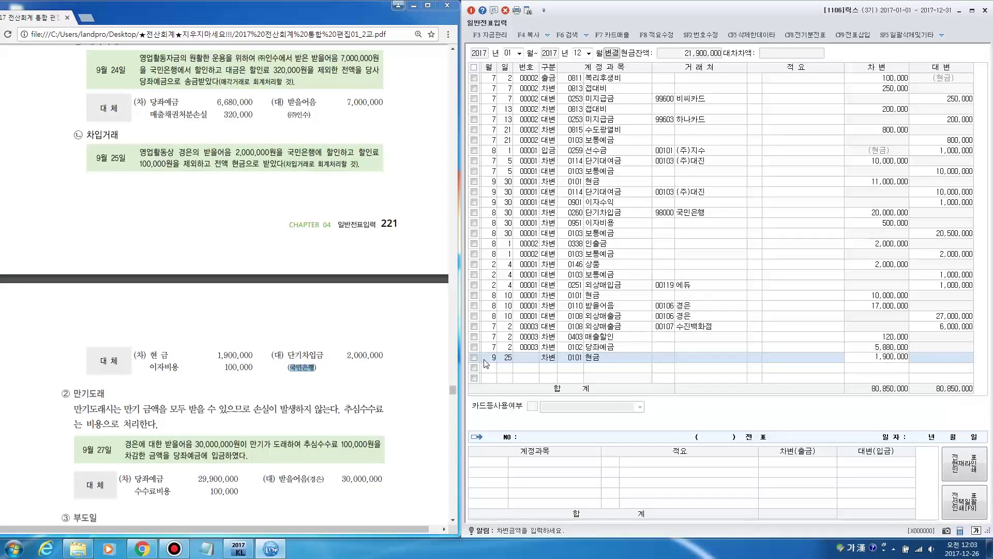
key("Return")
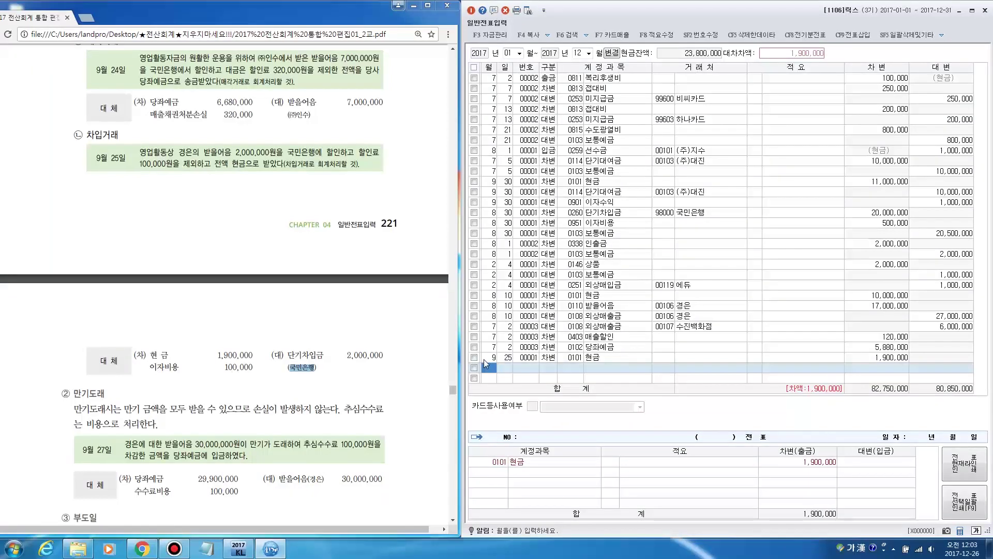
Step: Add a second 차변 line dated 9월 25일 for 이자비용 with an amount of 100,000
type("9")
key("Return")
type("25")
key("Return")
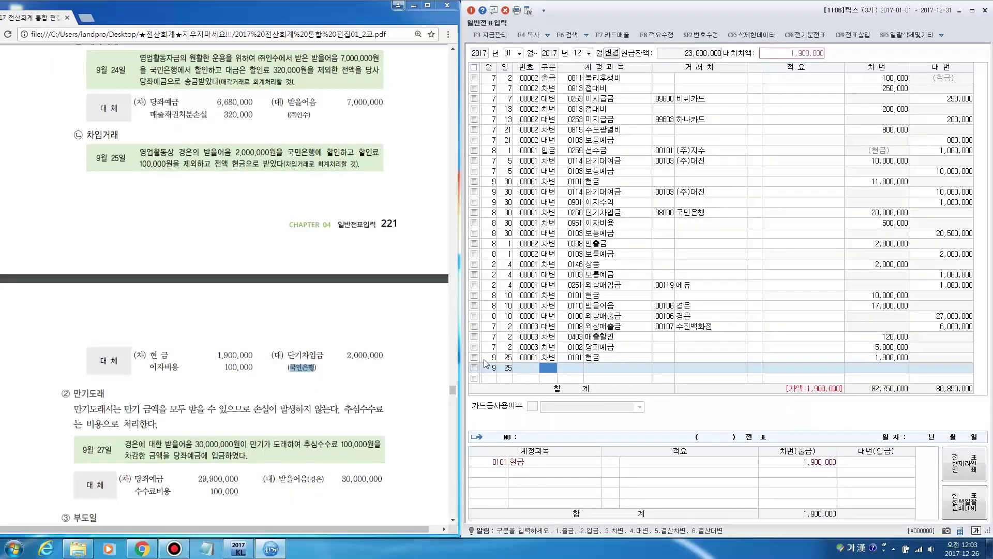
type("3")
key("F2")
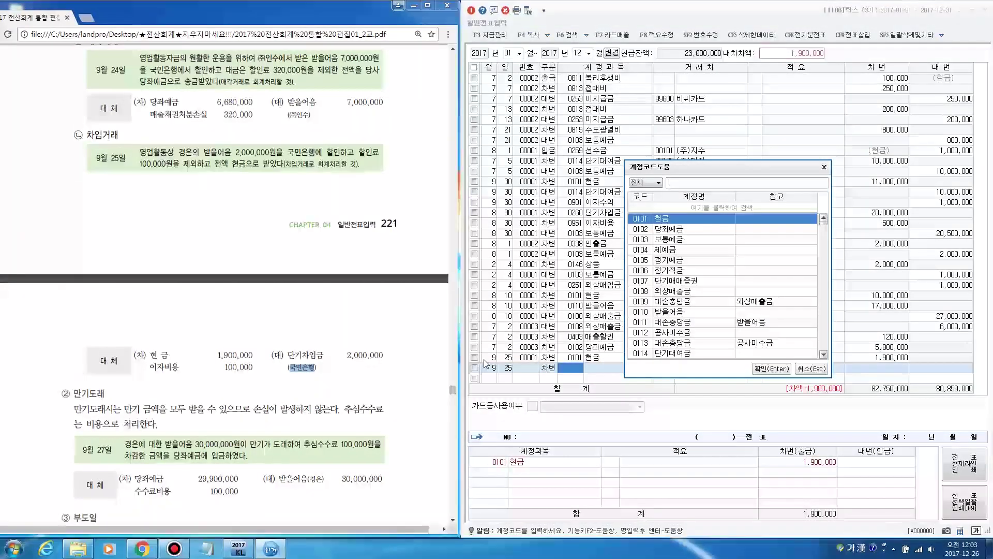
type("이자비용")
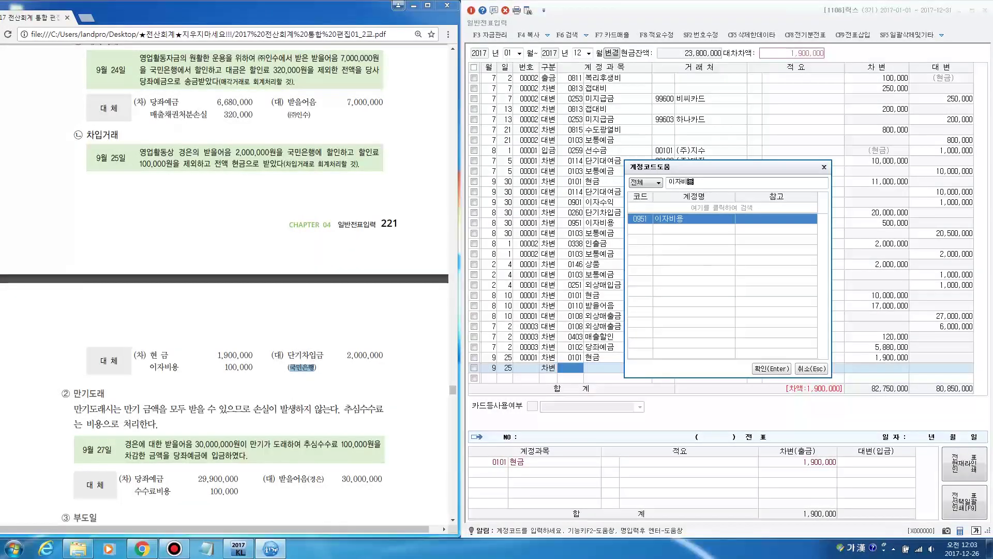
key("Return")
key("Return")
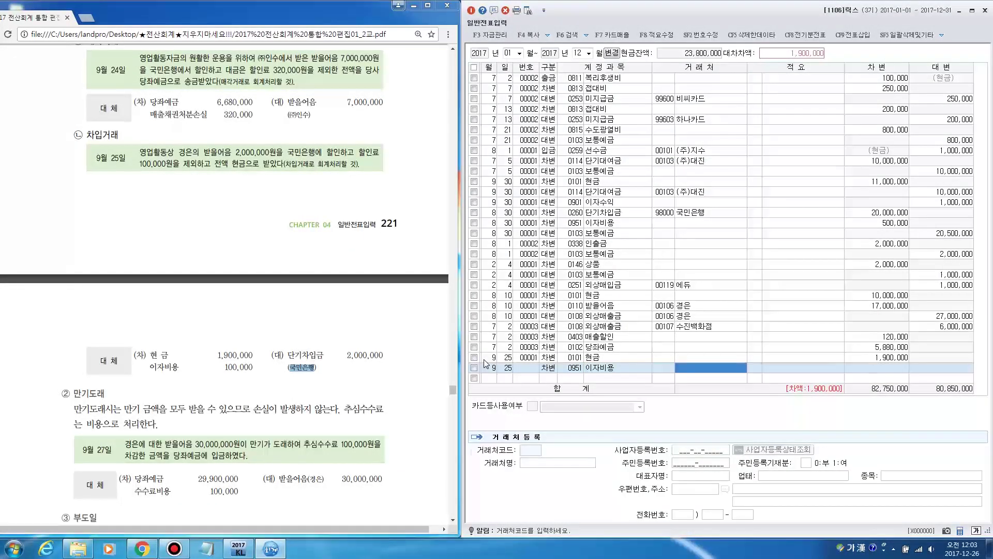
key("Return")
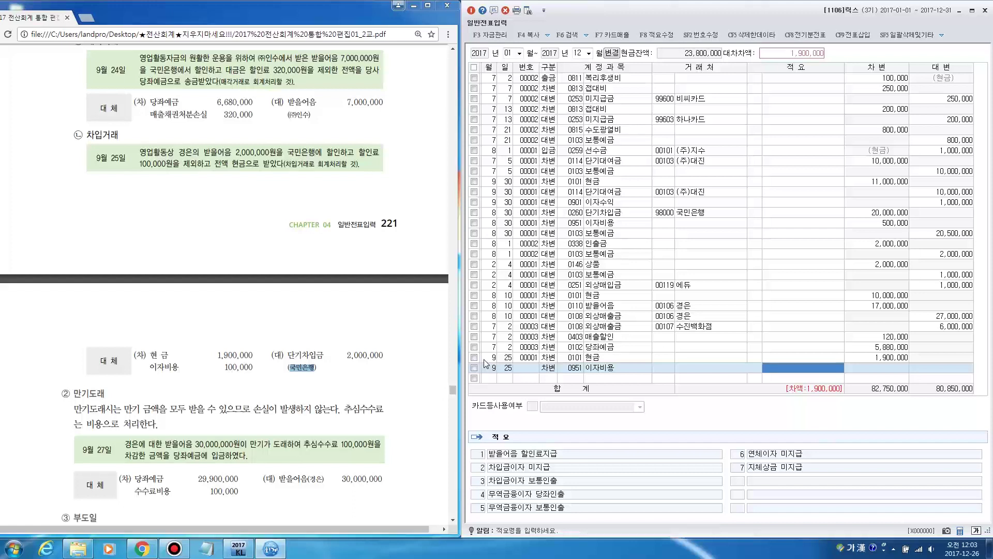
type("100,000")
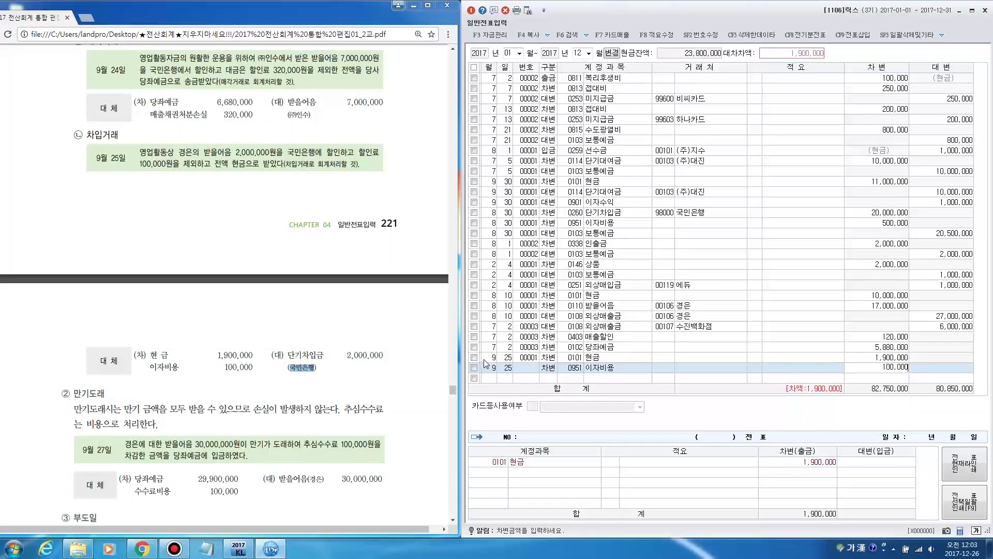
key("Return")
Step: Add a 대변 line dated 9월 25일 with the account 단기차입금
key("Return")
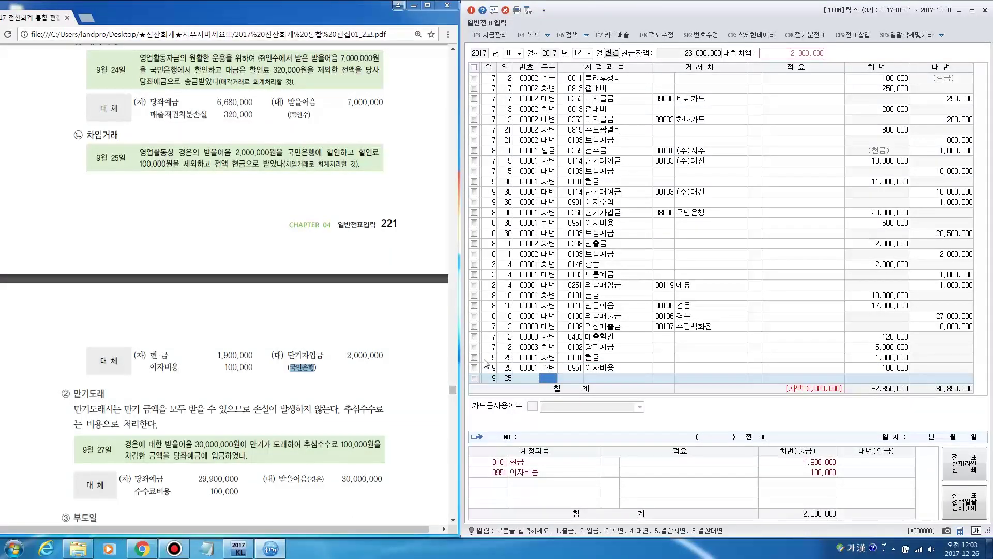
type("4")
key("Return")
key("Return")
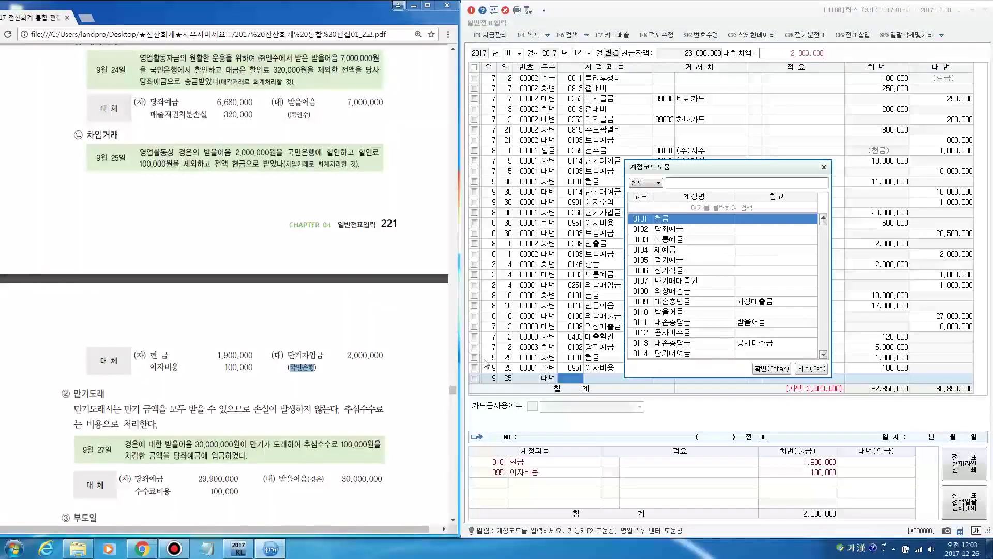
type("단기차입")
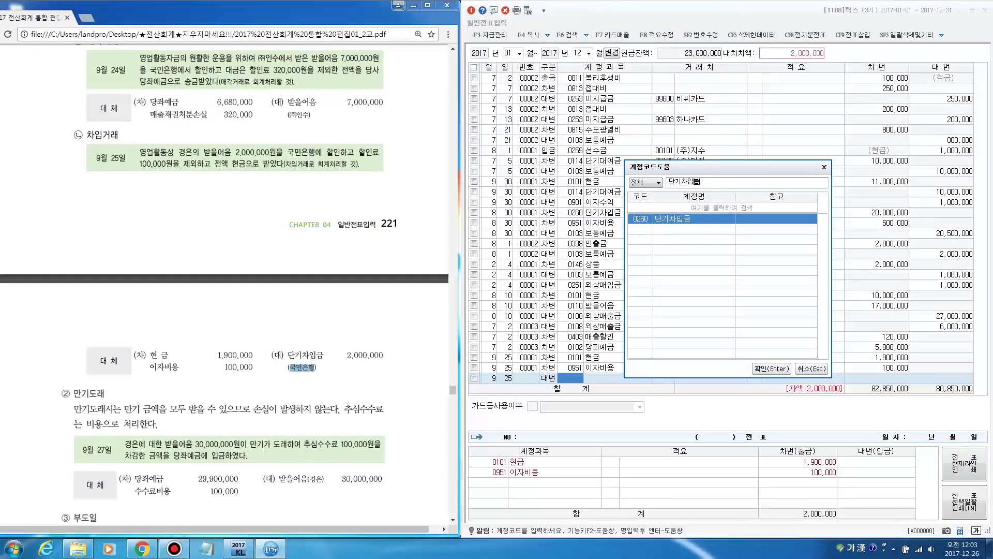
key("Return")
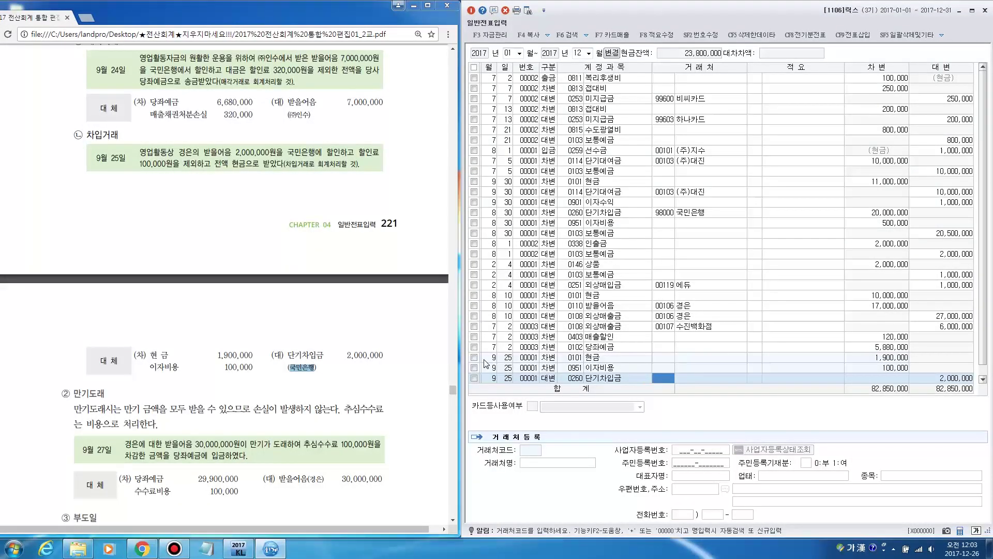
Step: Assign 국민은행 as the counterparty of the 단기차입금 line and accept the 2,000,000 credit amount
key("F2")
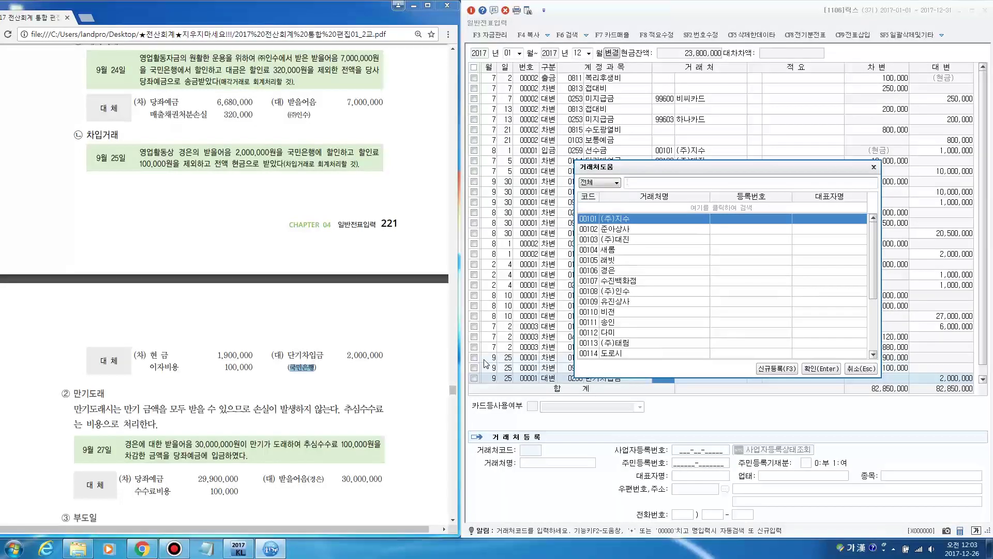
type("국민은행")
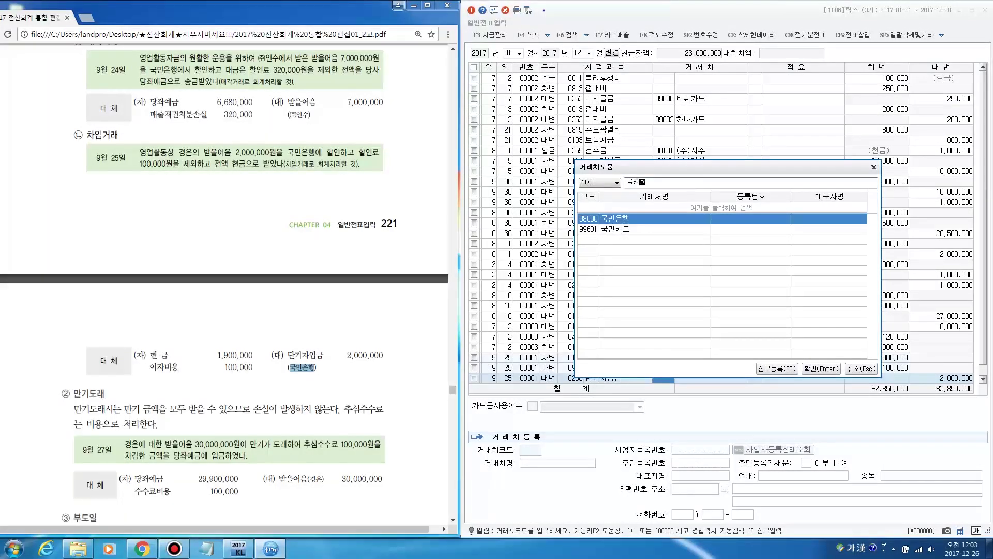
key("Return")
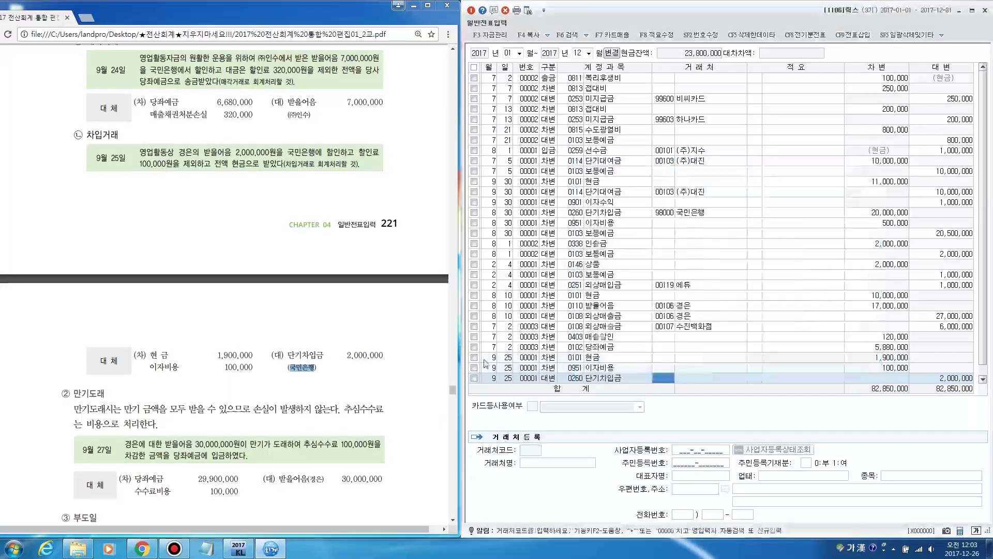
key("Return")
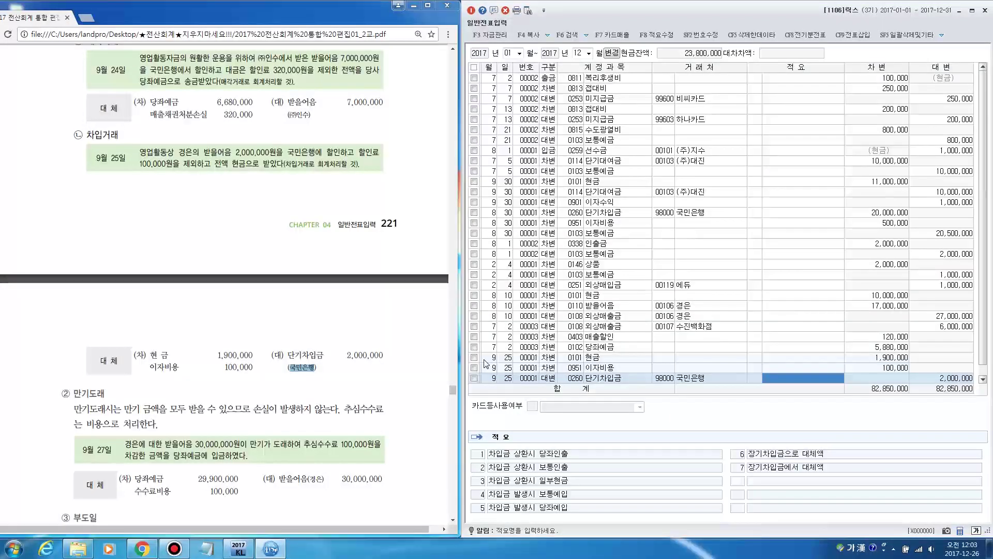
key("Return")
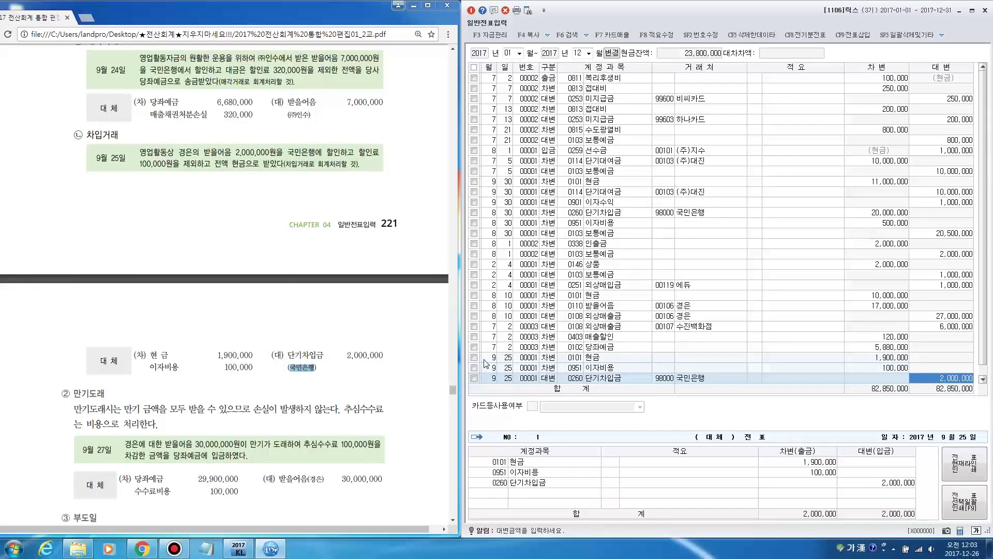
key("Return")
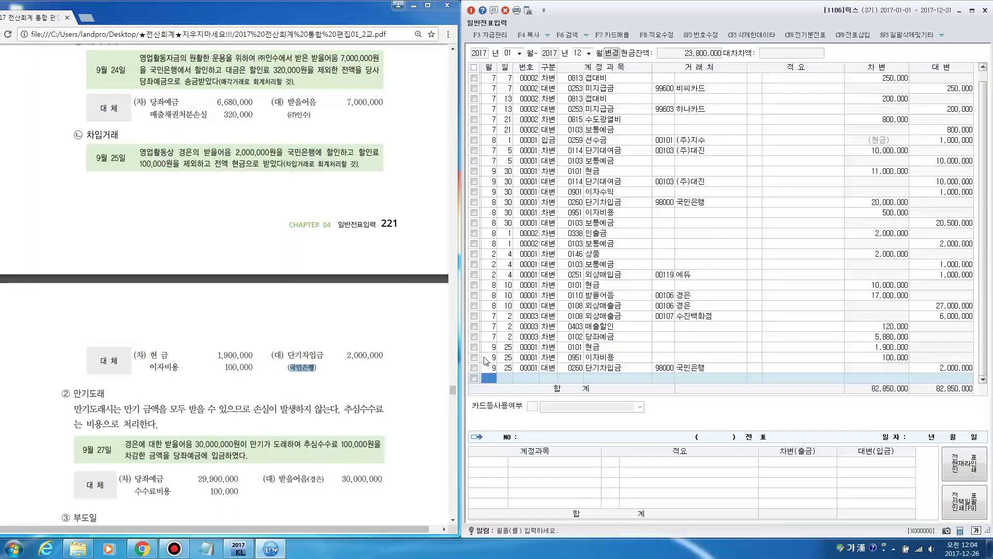
Step: Study the textbook's 만기도래 section and its 9월 27일 example, highlighting the loss rule, the 추심수수료 treatment and the 당좌예금 deposit
left_click(403, 372)
scroll(390, 378, "down", 1)
scroll(389, 378, "down", 4)
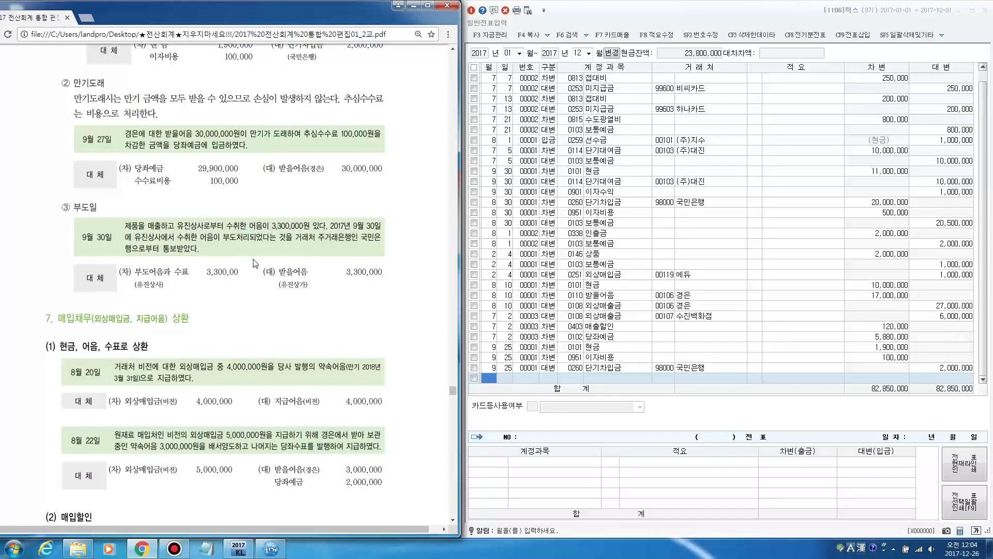
left_click_drag(75, 99, 340, 99)
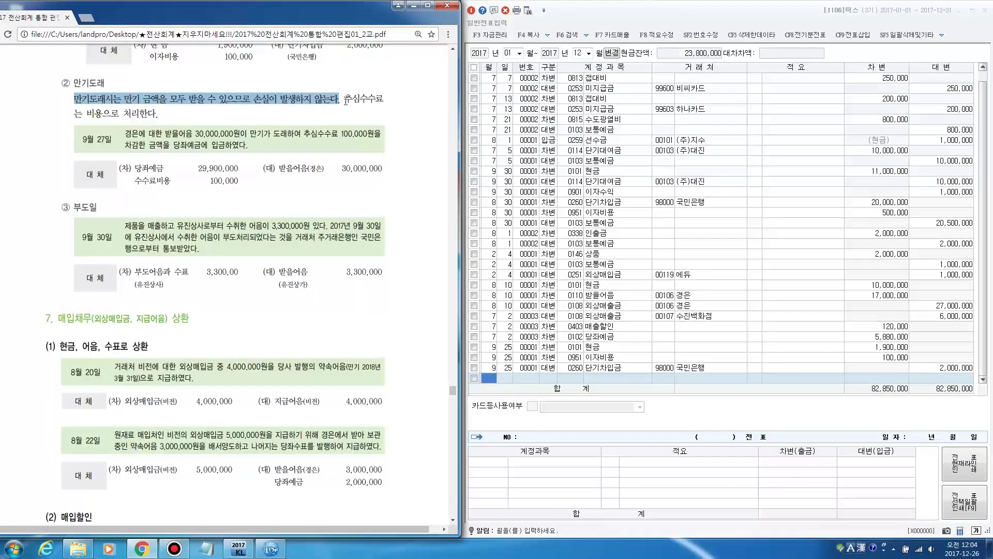
left_click_drag(344, 98, 137, 117)
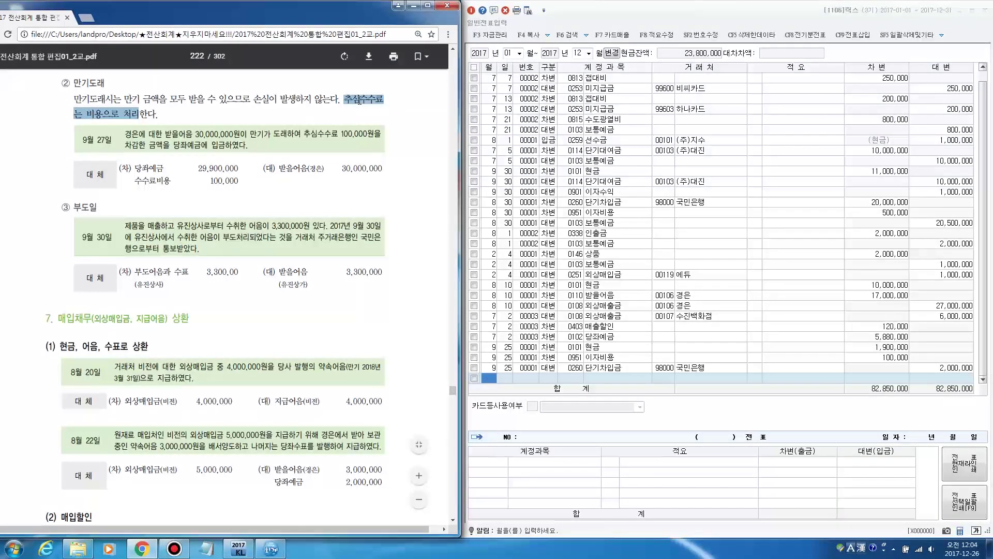
left_click(275, 109)
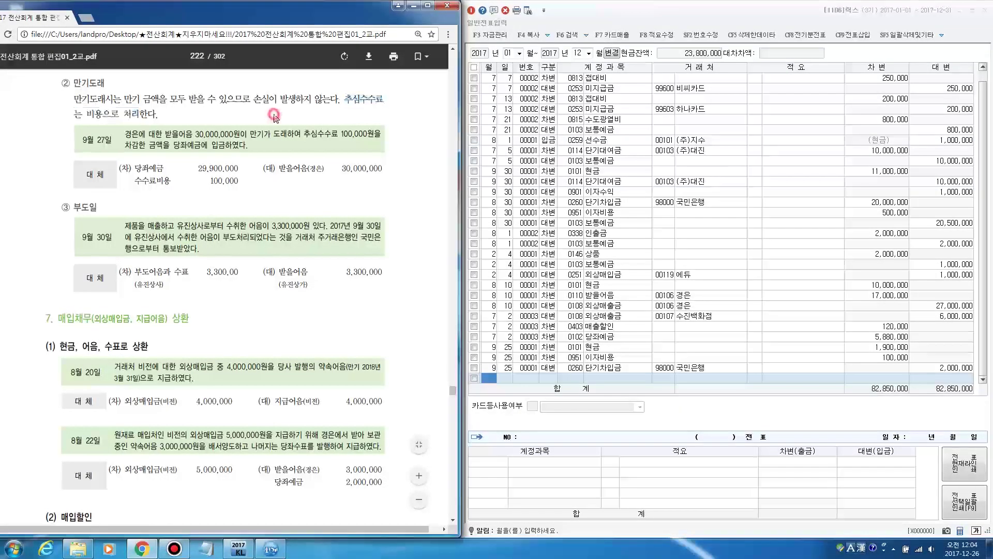
left_click_drag(162, 134, 384, 135)
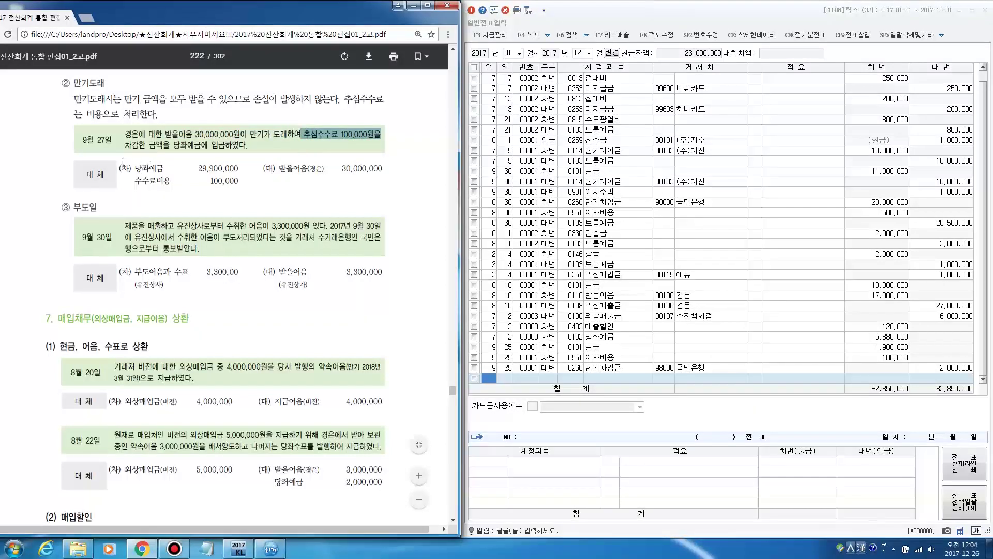
left_click_drag(171, 144, 220, 149)
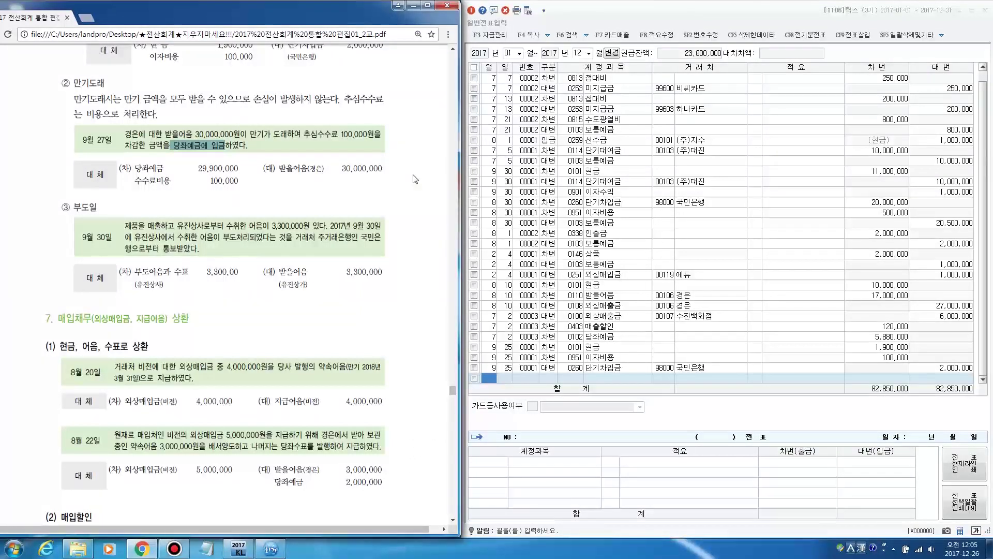
Step: Study the 9월 27일 maturity example, matching 받을어음, 추심수수료 100,000원 and the 당좌예금 deposit to their journal entry lines
left_click_drag(279, 171, 307, 173)
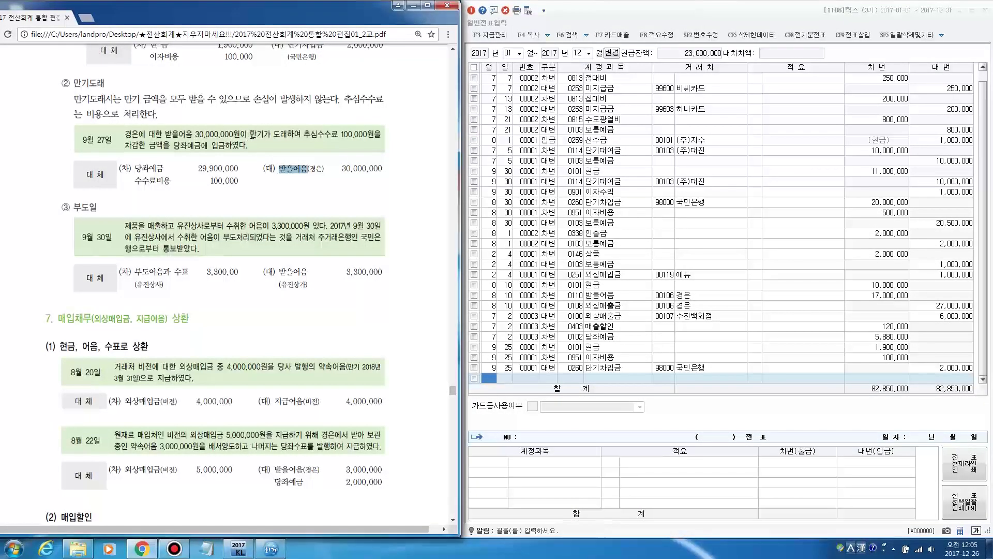
left_click_drag(250, 135, 293, 135)
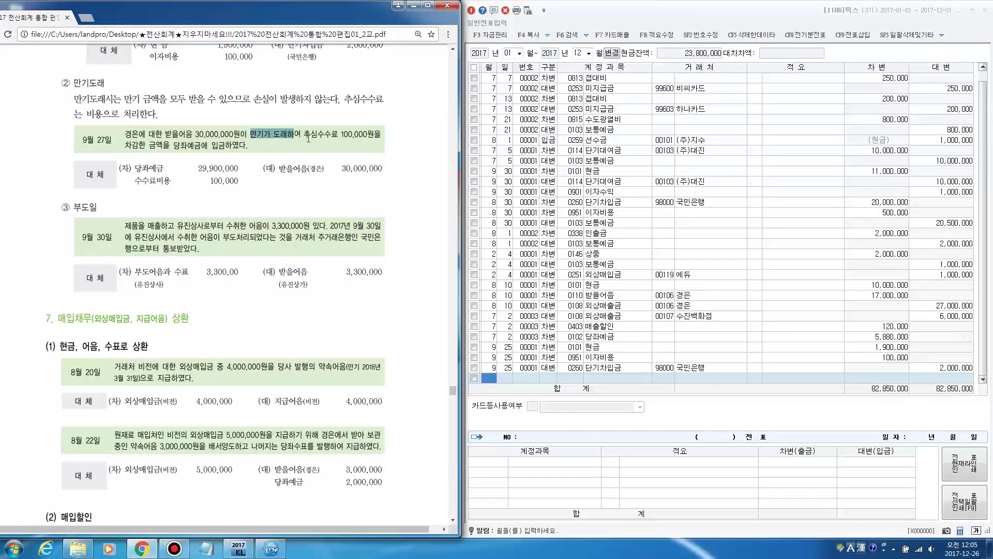
left_click(306, 136)
left_click_drag(307, 136, 374, 138)
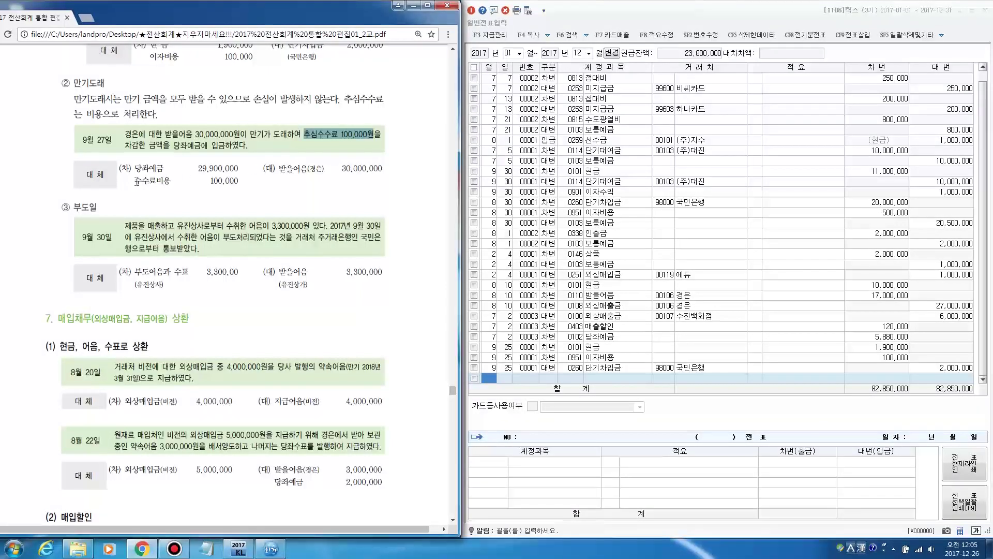
left_click_drag(134, 181, 166, 188)
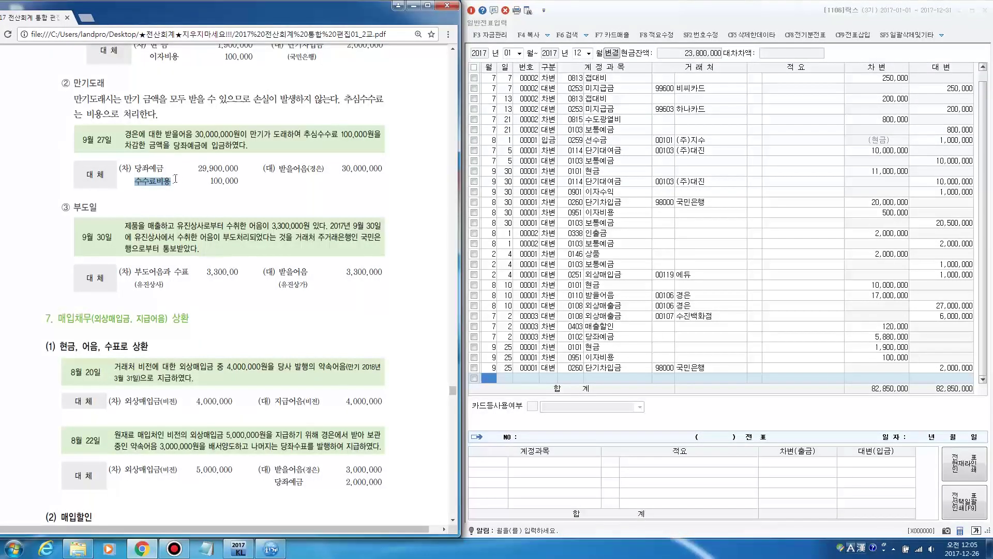
left_click_drag(173, 146, 198, 149)
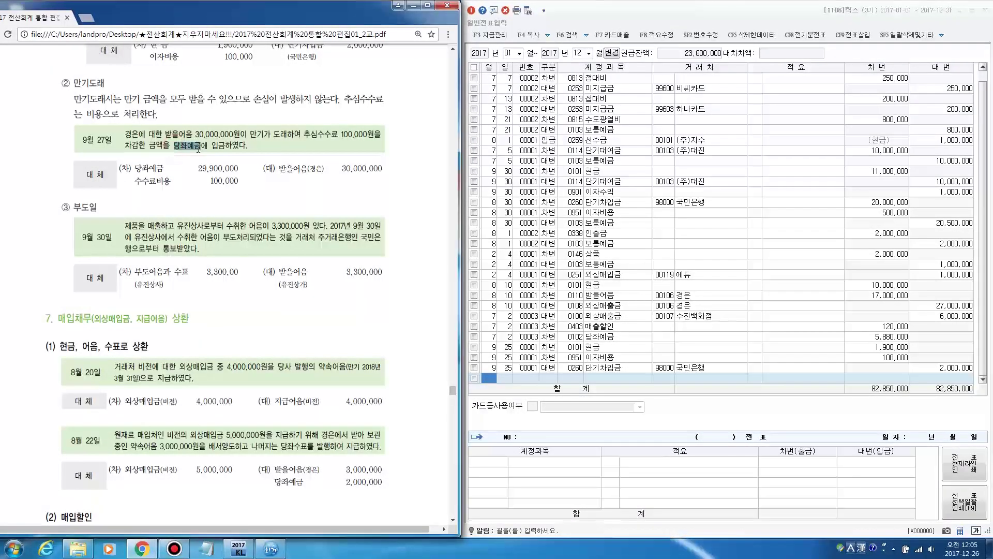
left_click_drag(136, 168, 159, 171)
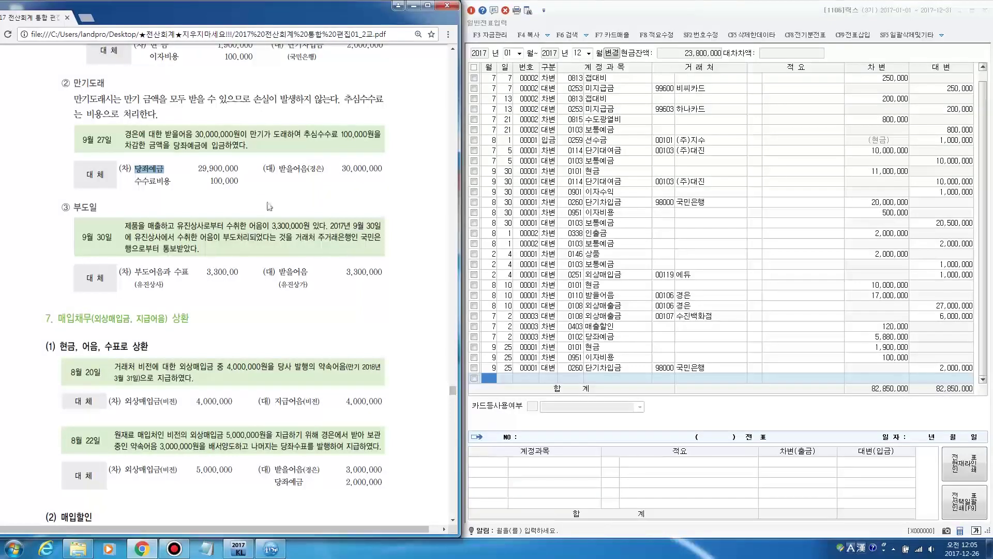
Step: Compare the textbook's expense accounts for 매각거래, 차입거래 and 만기도래, highlighting 매출채권처분손실, 이자비용 and 수수료비용
left_click(389, 195)
scroll(393, 207, "up", 5)
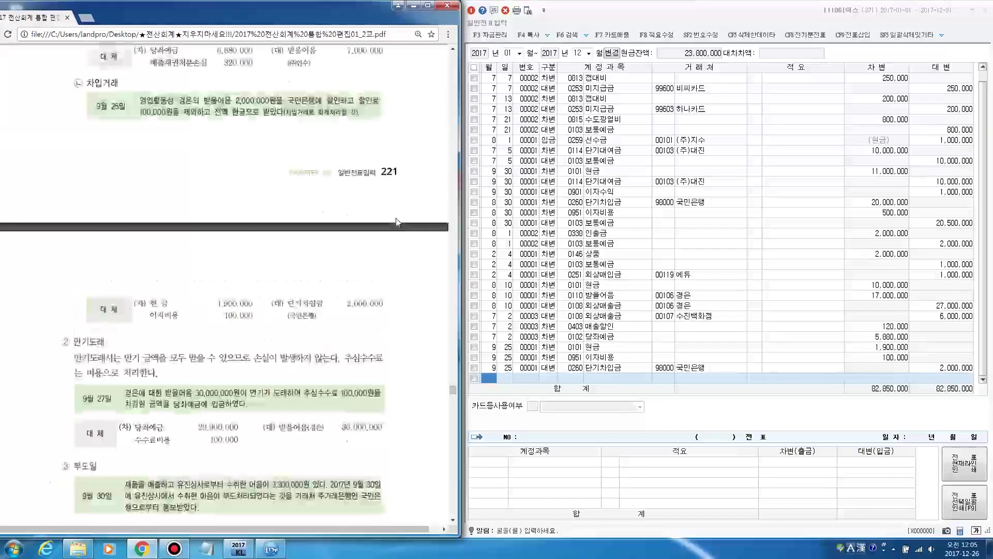
scroll(397, 221, "up", 3)
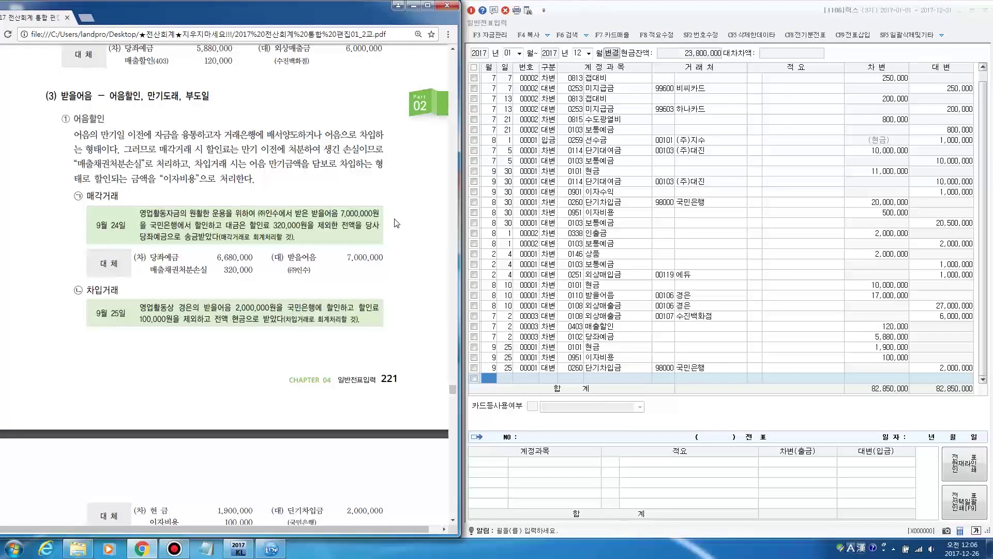
scroll(396, 223, "down", 1)
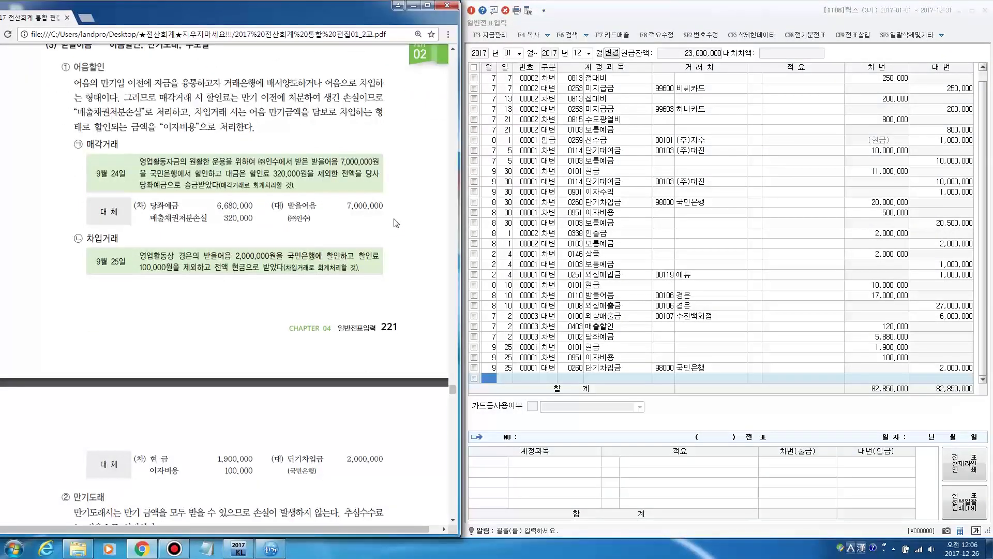
scroll(396, 223, "down", 1)
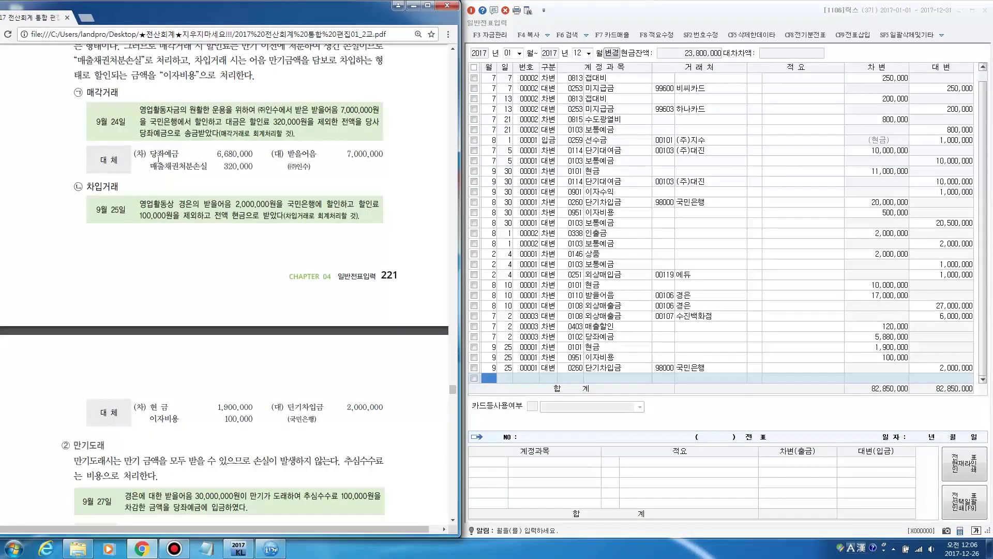
left_click_drag(150, 166, 206, 166)
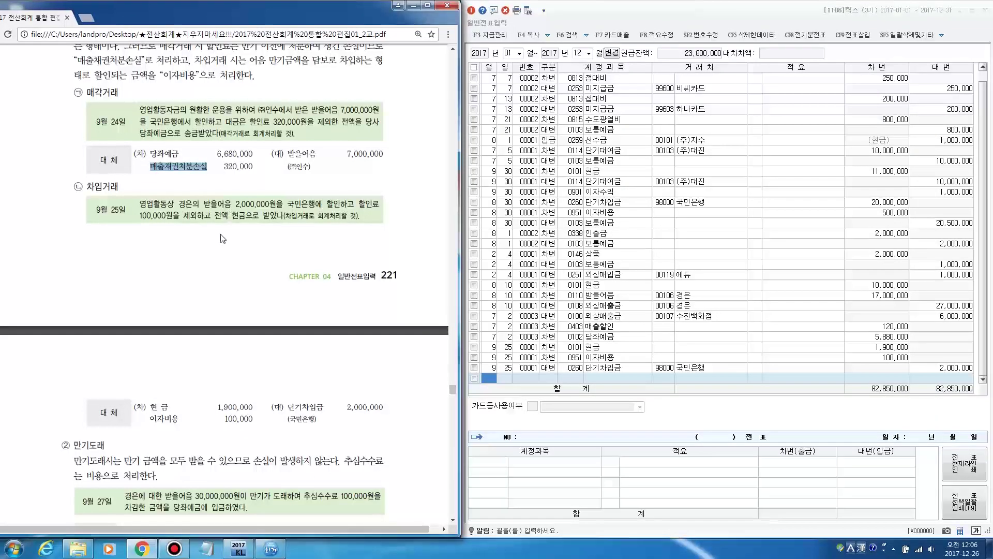
scroll(215, 234, "down", 2)
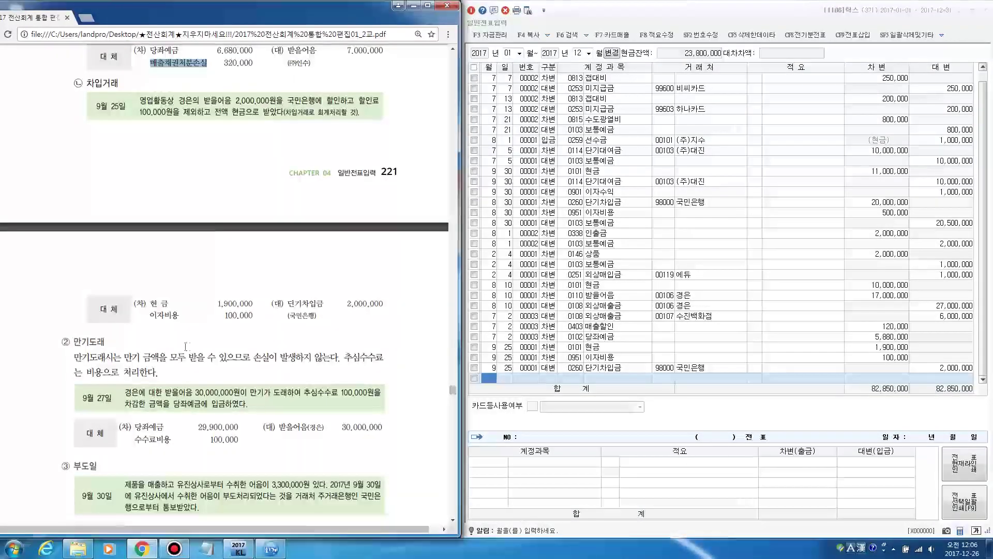
left_click_drag(150, 315, 179, 315)
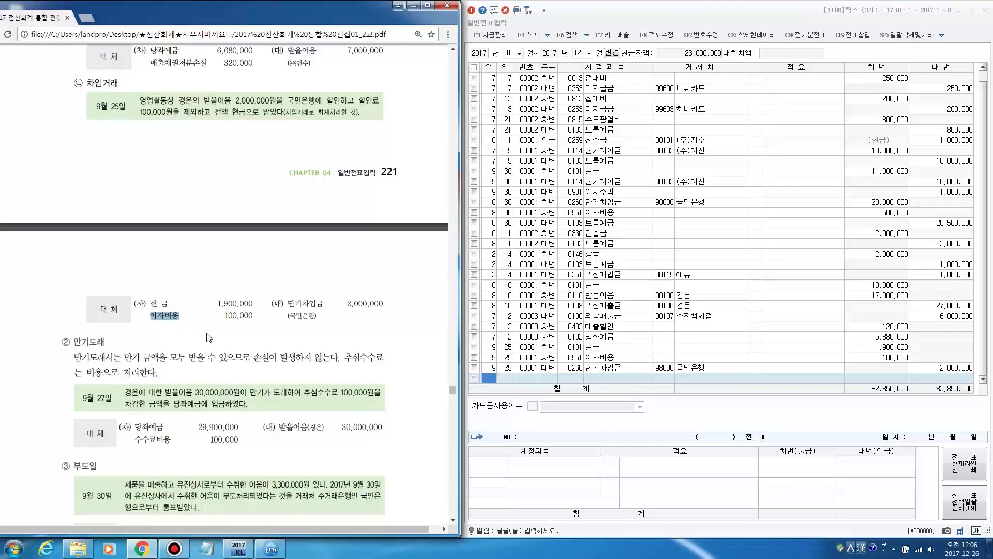
scroll(206, 336, "down", 1)
scroll(207, 333, "down", 3)
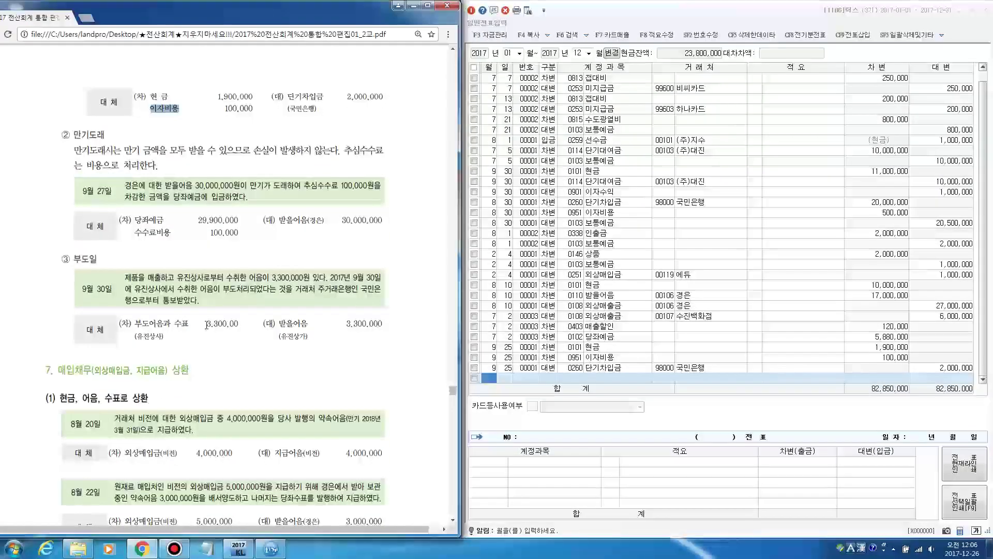
double_click(139, 234)
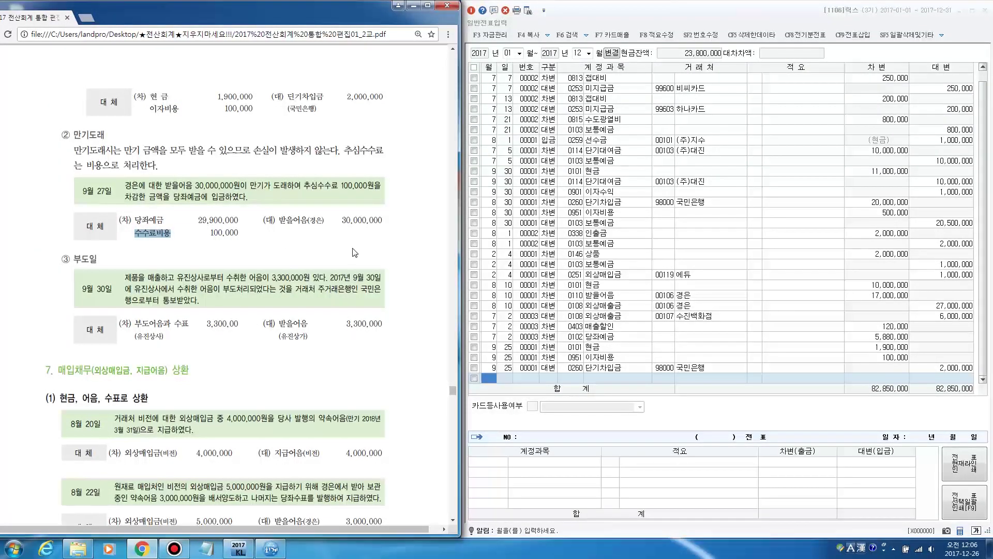
scroll(362, 253, "down", 1)
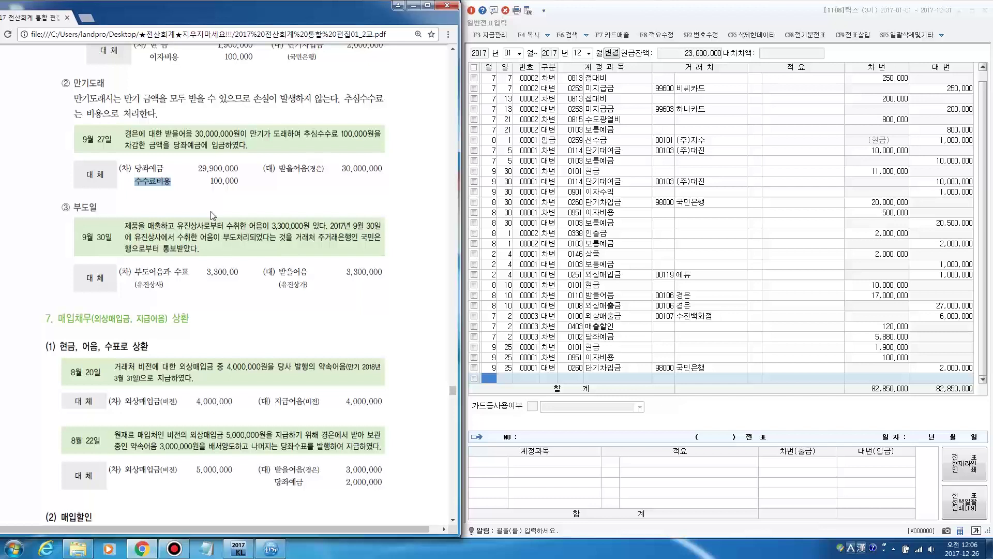
Step: Study the 부도일 example of 9월 30일, highlighting the dishonored 유진상사 note and the 받을어음 and 부도어음과 수표 accounts
left_click(210, 215)
left_click_drag(126, 227, 326, 226)
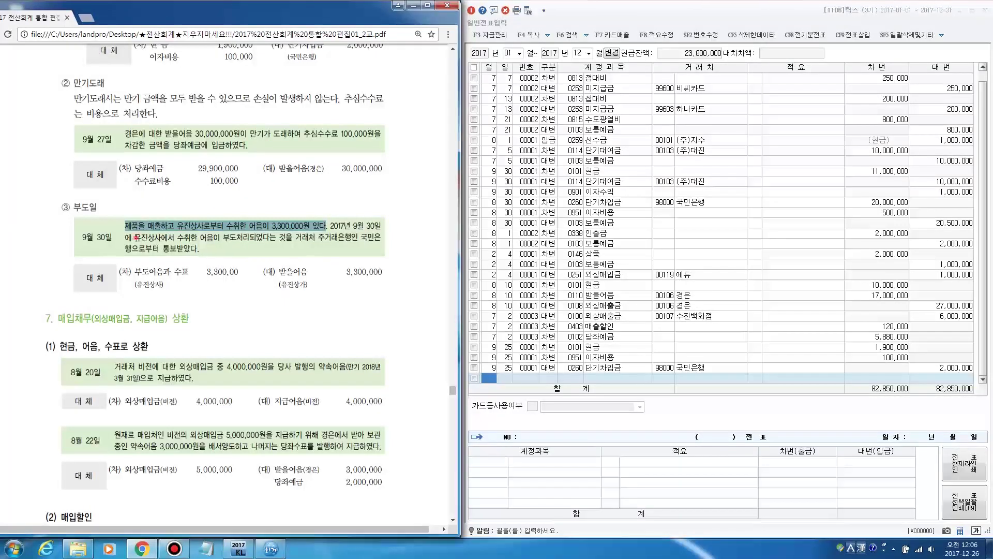
left_click_drag(134, 237, 178, 249)
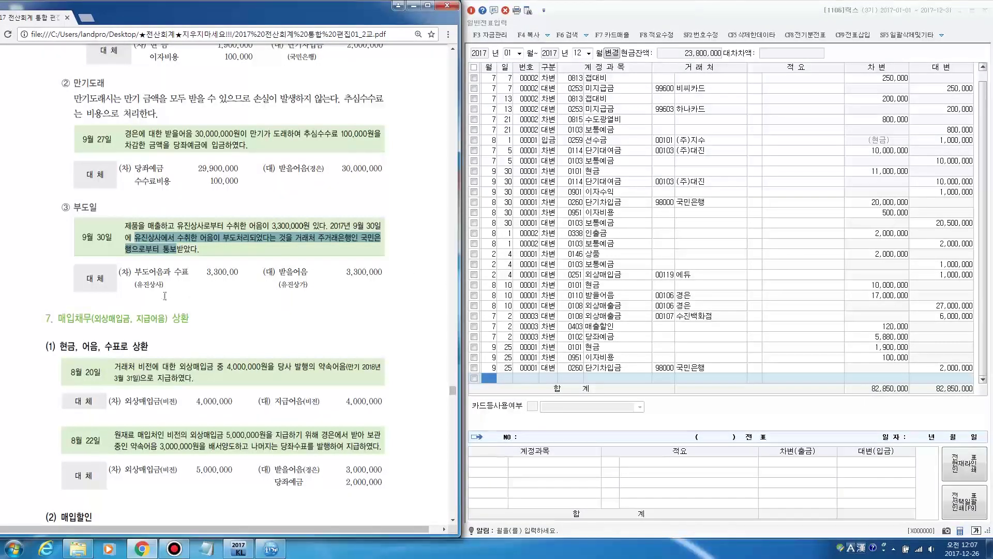
left_click_drag(270, 271, 310, 273)
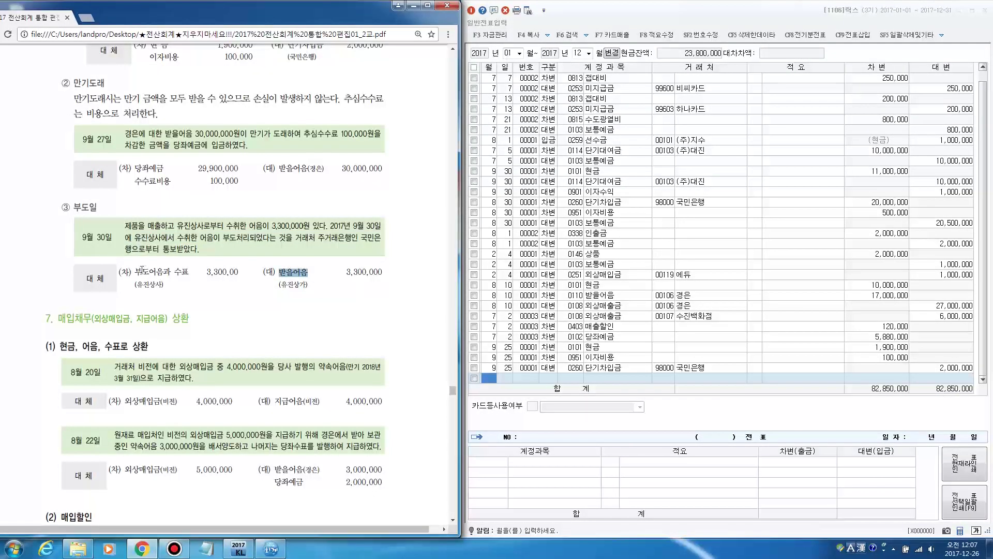
left_click_drag(135, 272, 188, 281)
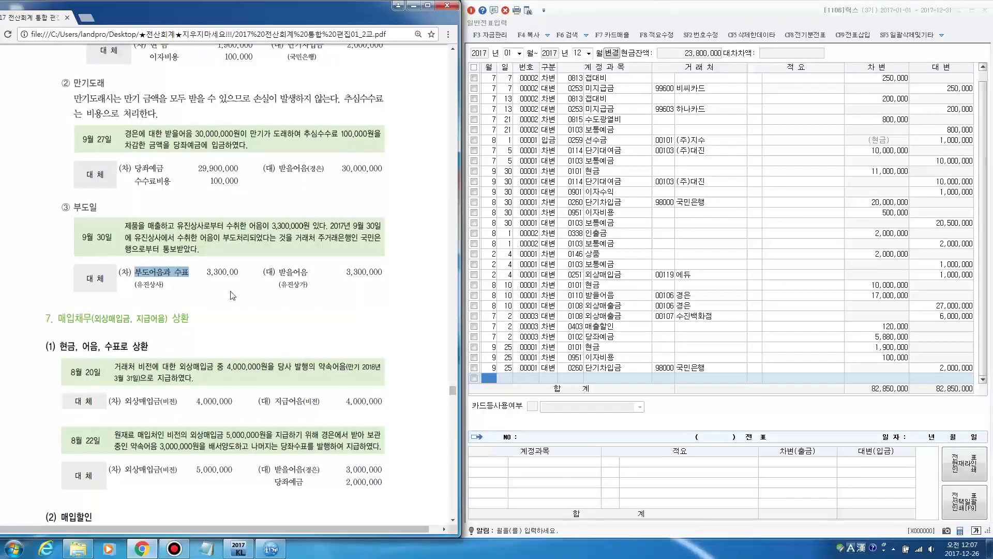
Step: Start a 차변 voucher line dated 9월 30일 with the account 부도어음과수표
left_click(505, 380)
type("9")
key("Return")
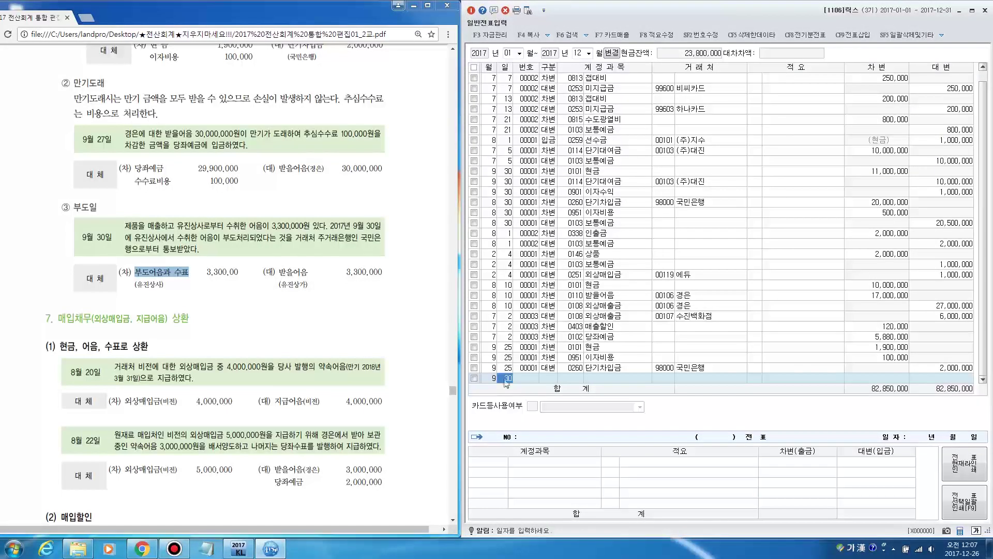
type("30")
key("Return")
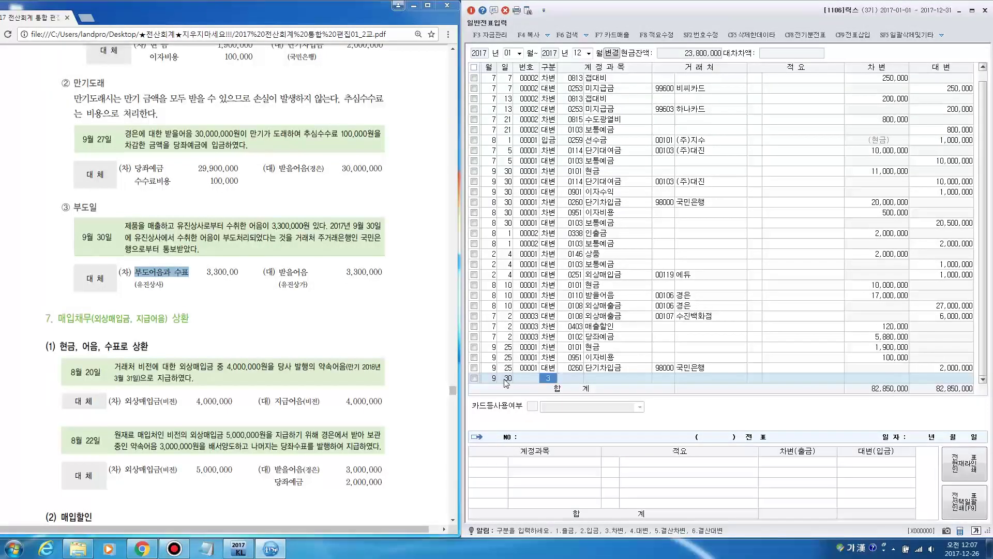
type("3")
key("Return")
type("부도어음과")
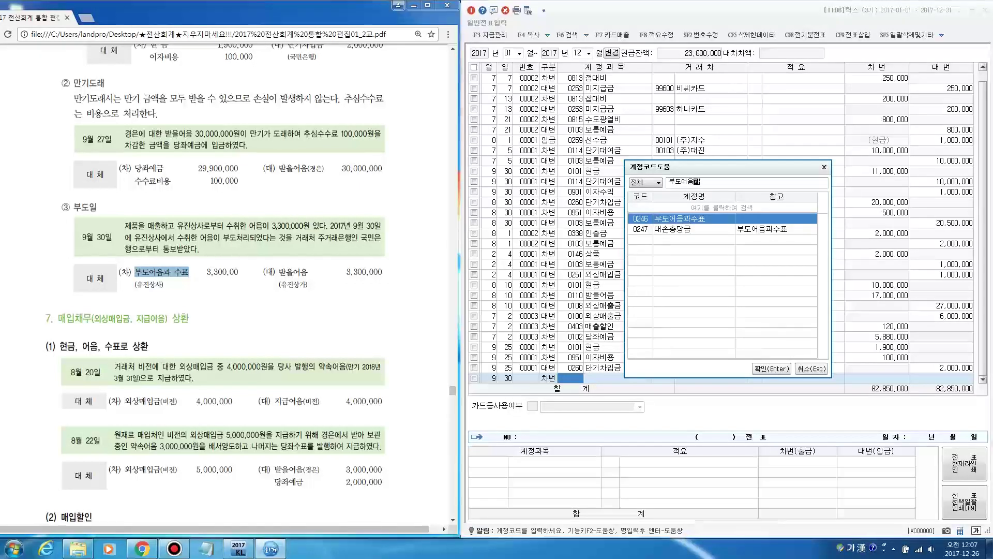
key("Return")
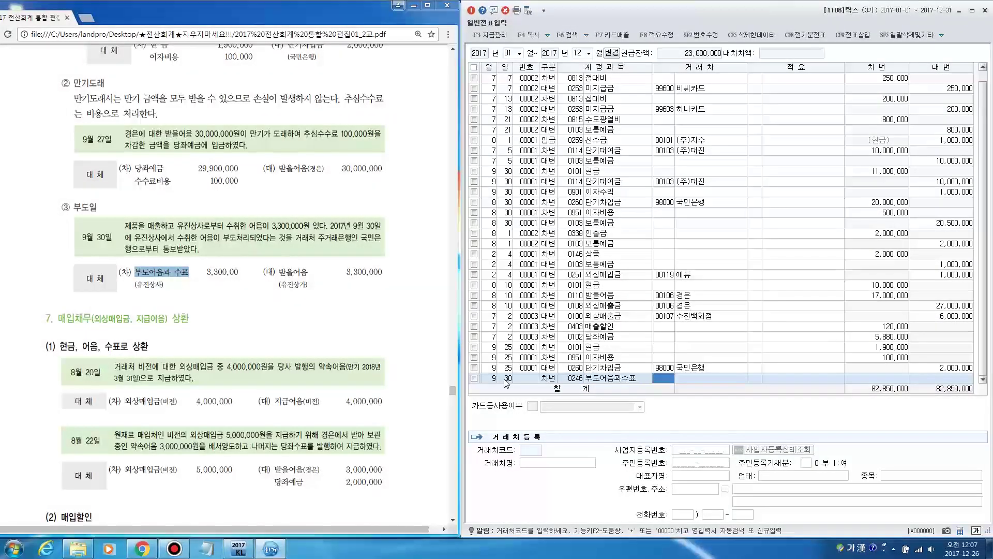
Step: Assign the first listed 유진상사 as the counterparty of the 부도어음과수표 line and enter a debit of 3,300,000
key("F2")
type("유진상사")
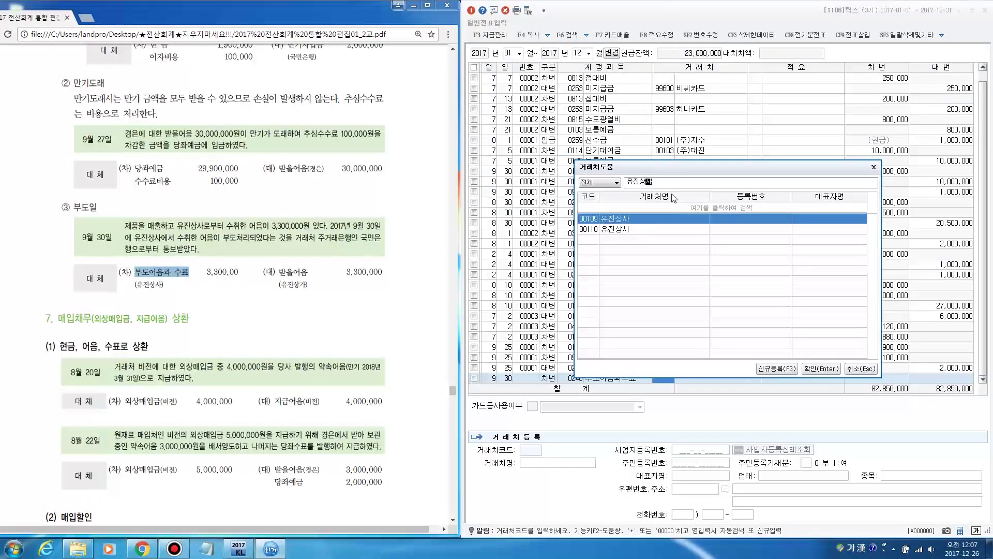
left_click(824, 369)
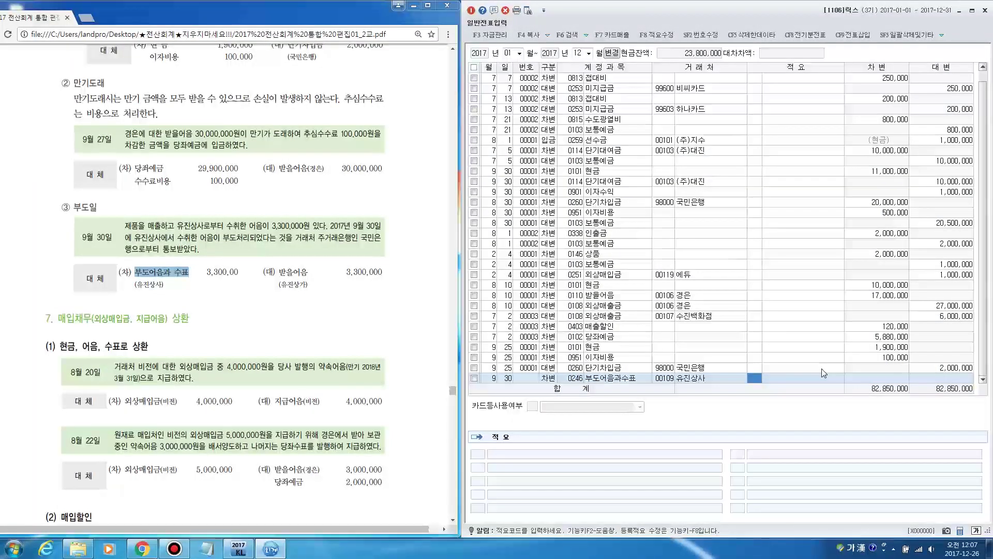
key("Return")
key("Return")
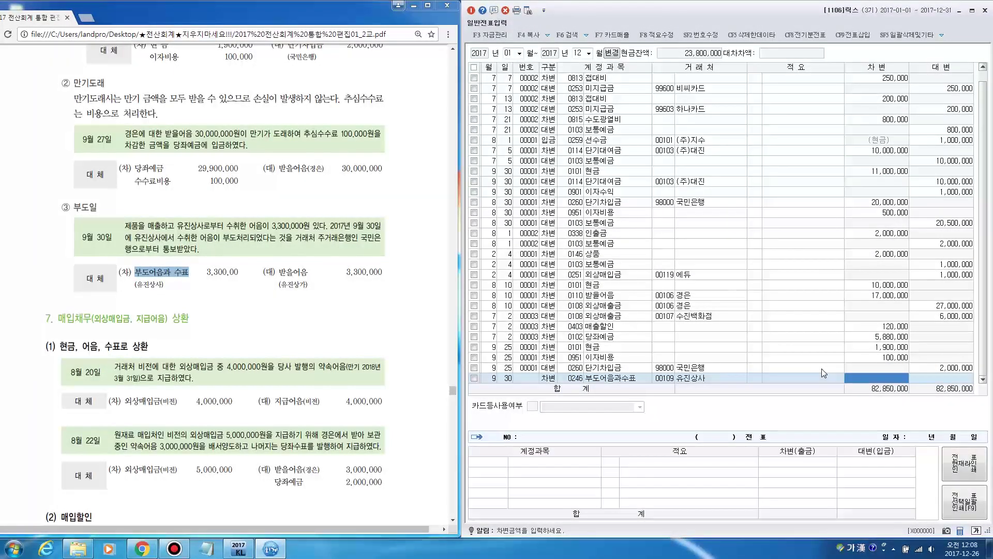
type("3,300,000")
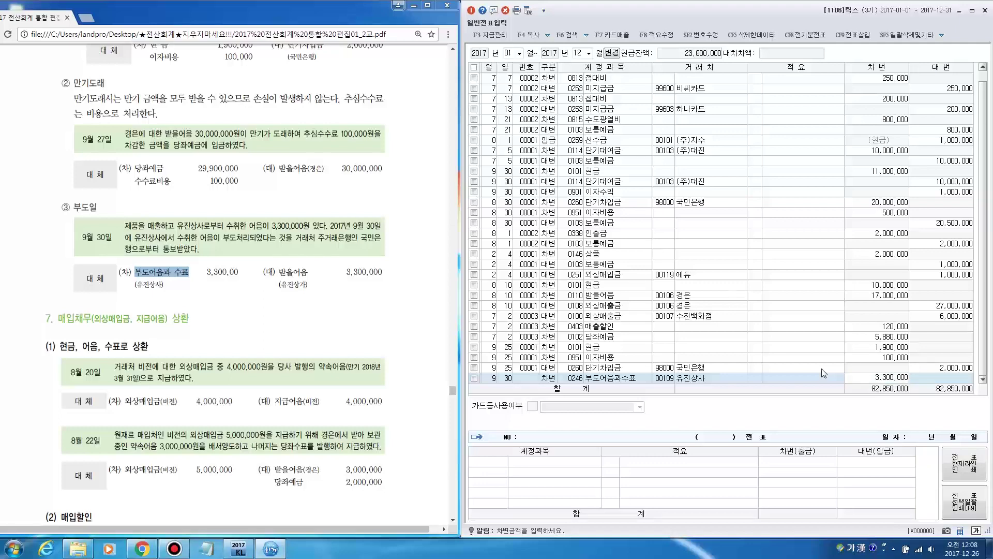
key("Return")
key("Return")
key("Return")
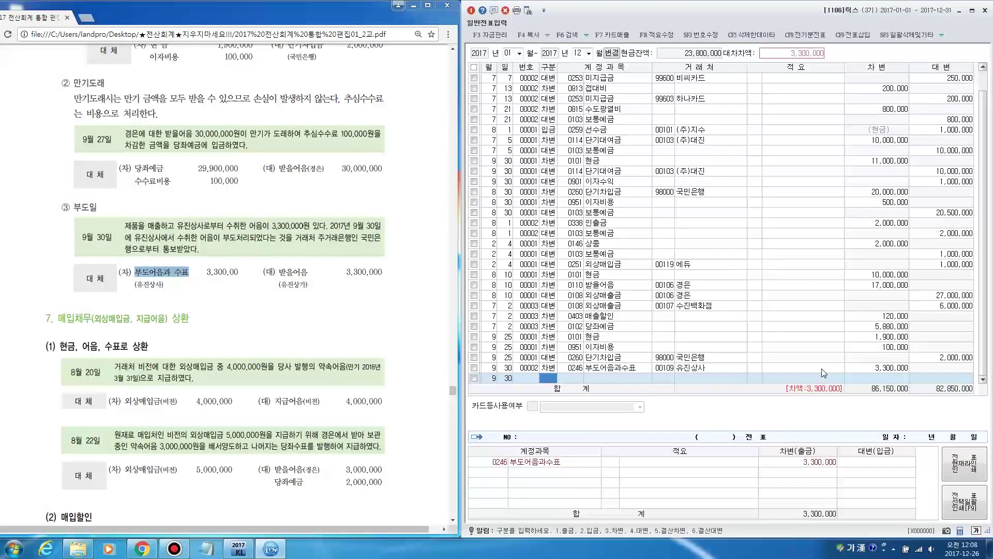
Step: Add a 대변 line dated 9월 30일 with the account 받을어음
key("4")
key("F2")
type("받을")
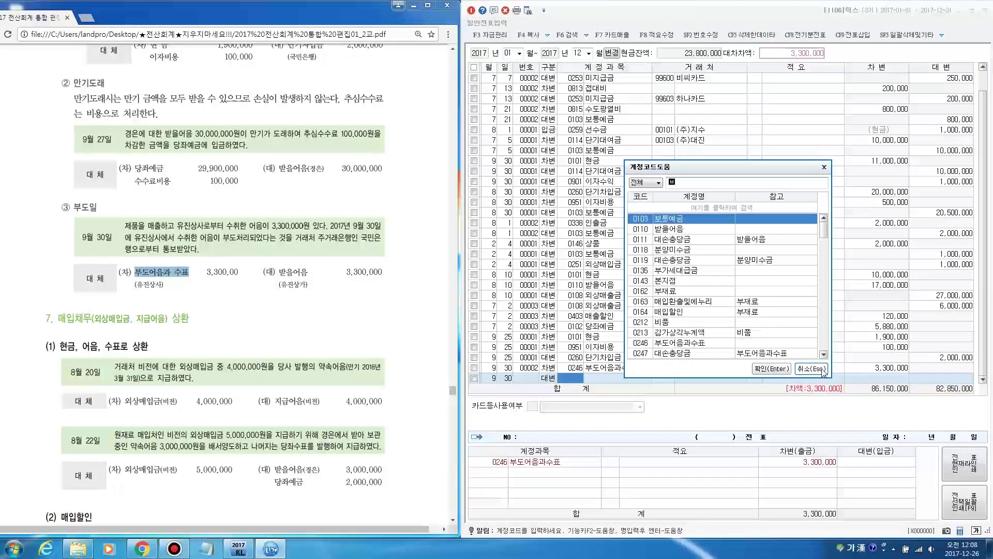
key("Return")
key("Return")
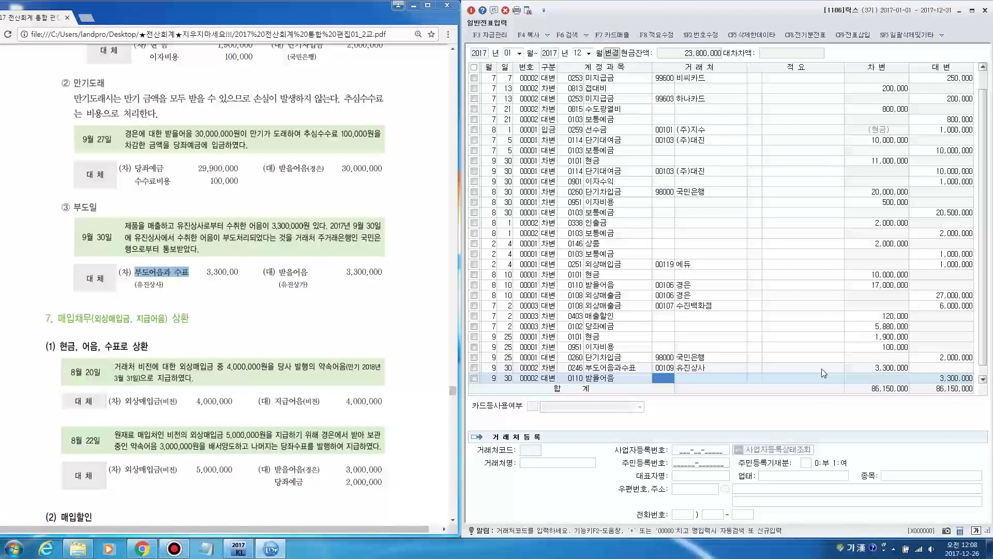
Step: Assign the first listed 유진상사 as the counterparty of the 받을어음 line and accept the 3,300,000 credit amount
key("F2")
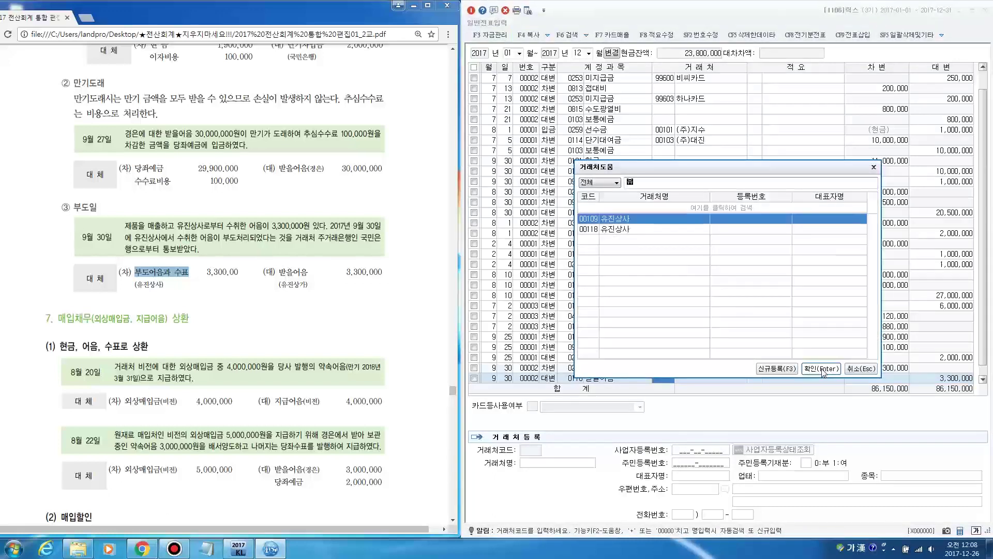
type("유진")
key("Return")
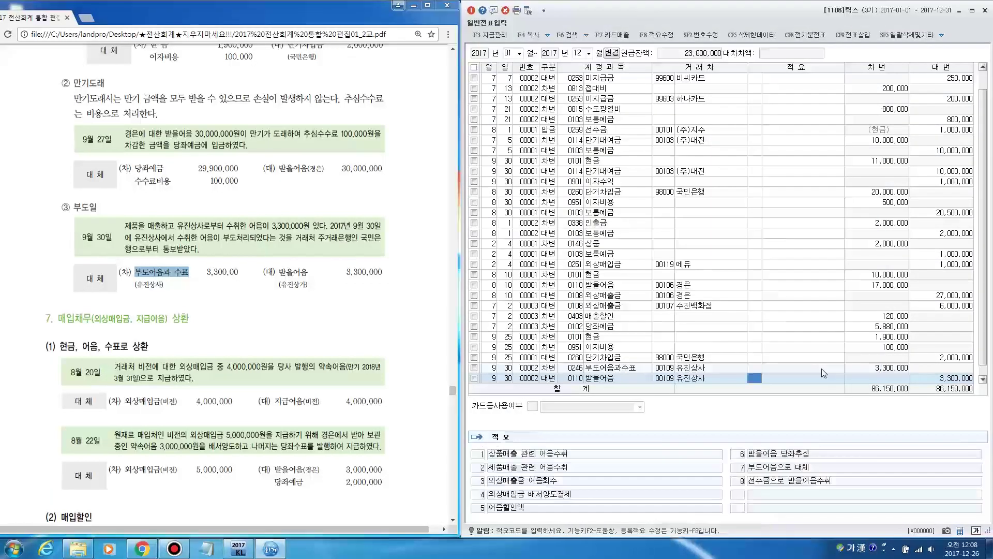
key("Return")
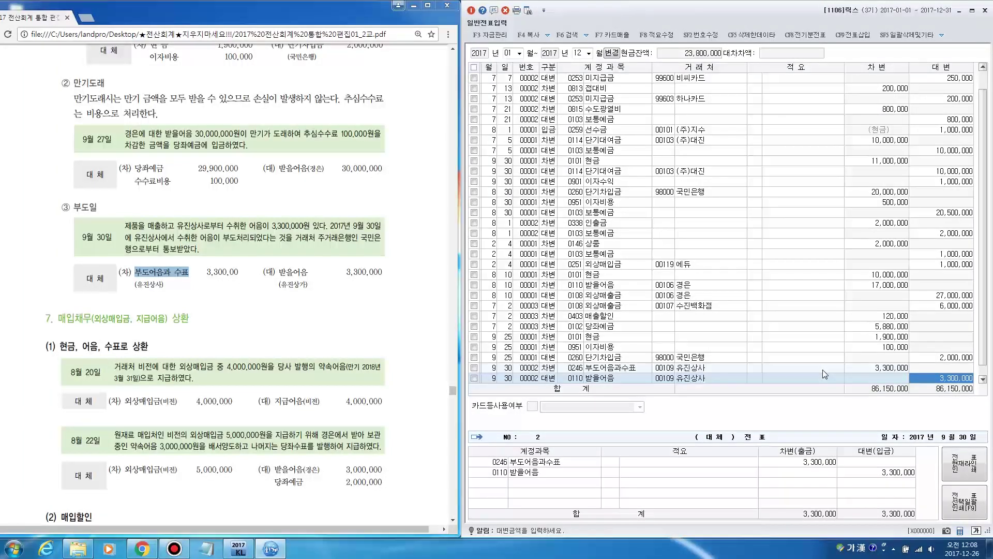
key("Return")
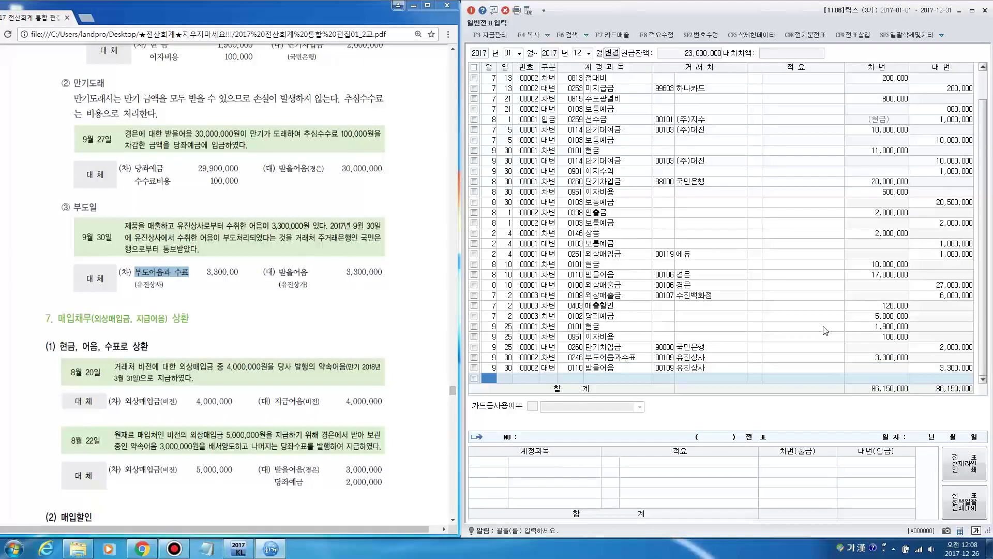
Step: Study the textbook section on settling 외상매입금 and 지급어음, including the 8월 20일 promissory note payment and its journal entry
left_click(397, 335)
scroll(396, 333, "down", 3)
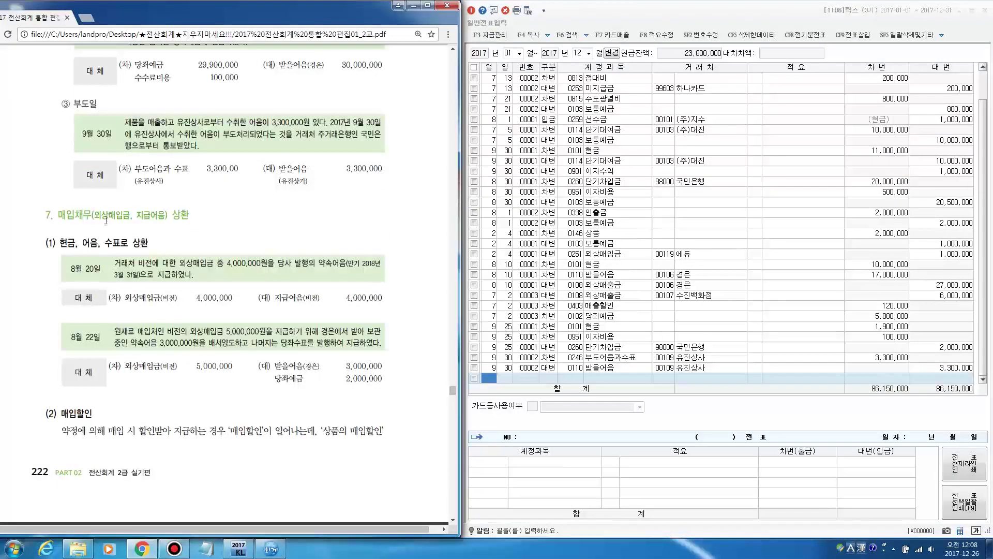
left_click_drag(95, 215, 165, 216)
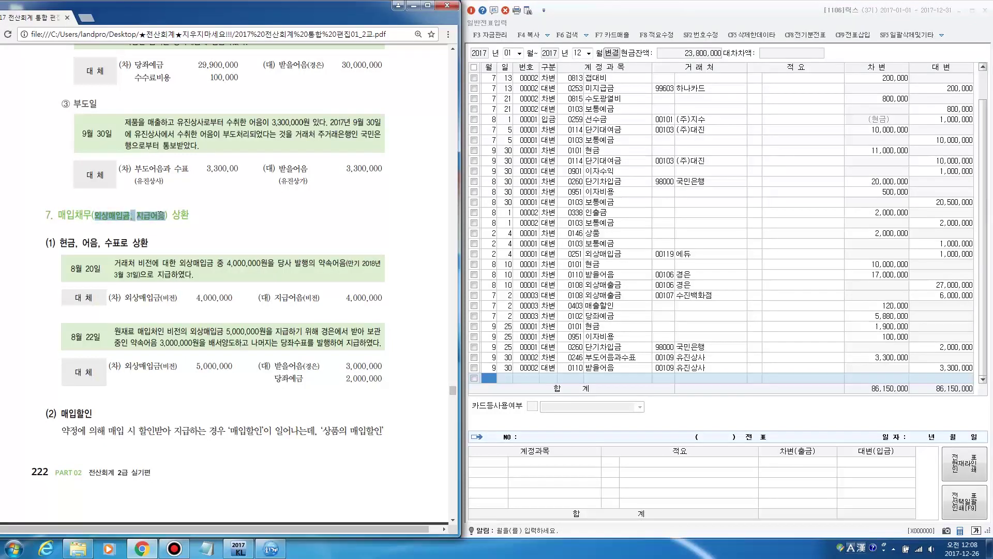
left_click(236, 231)
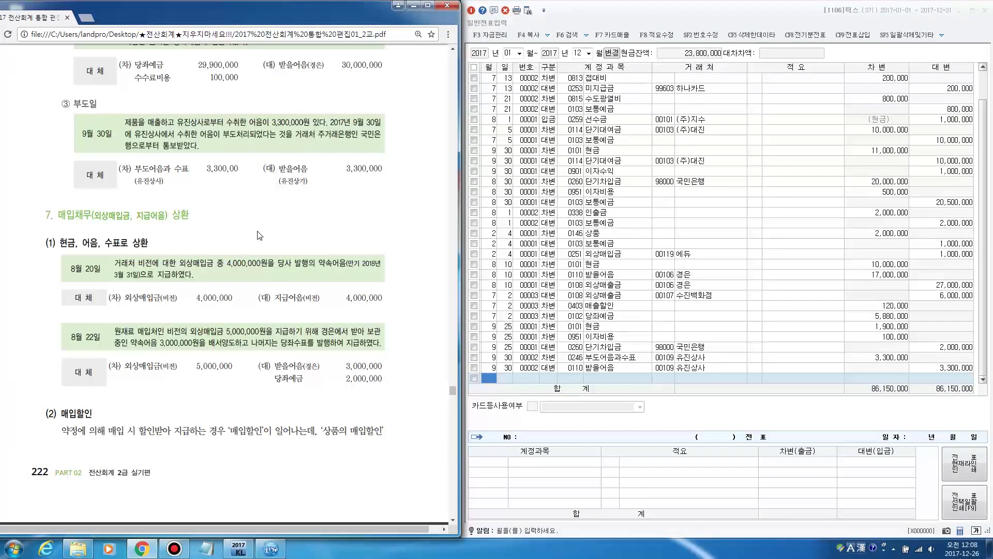
scroll(259, 234, "down", 1)
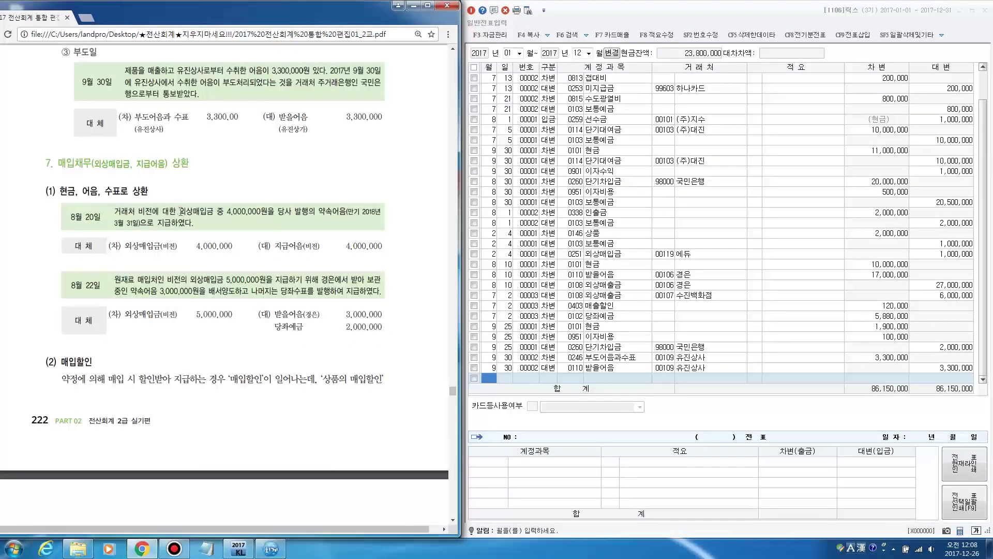
left_click_drag(176, 211, 346, 214)
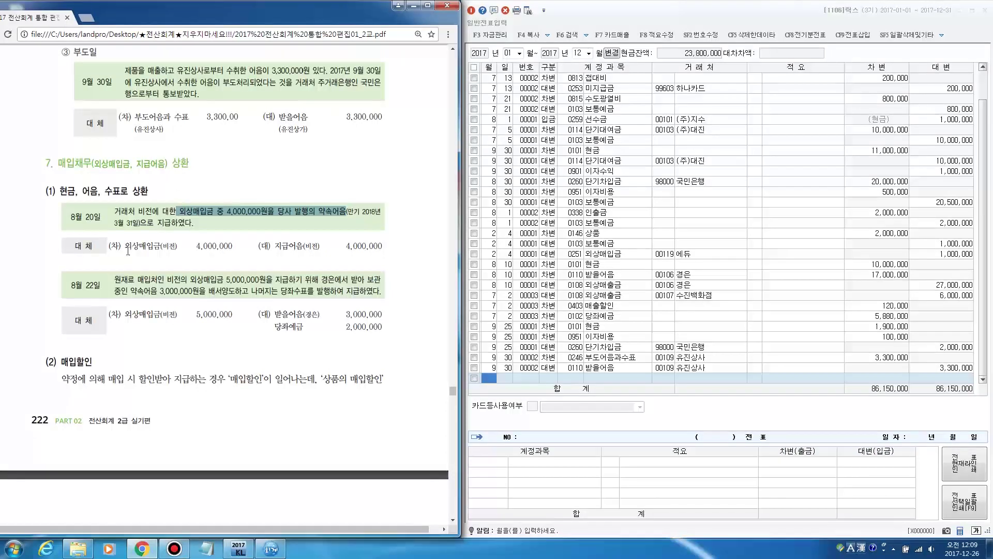
left_click_drag(125, 247, 152, 250)
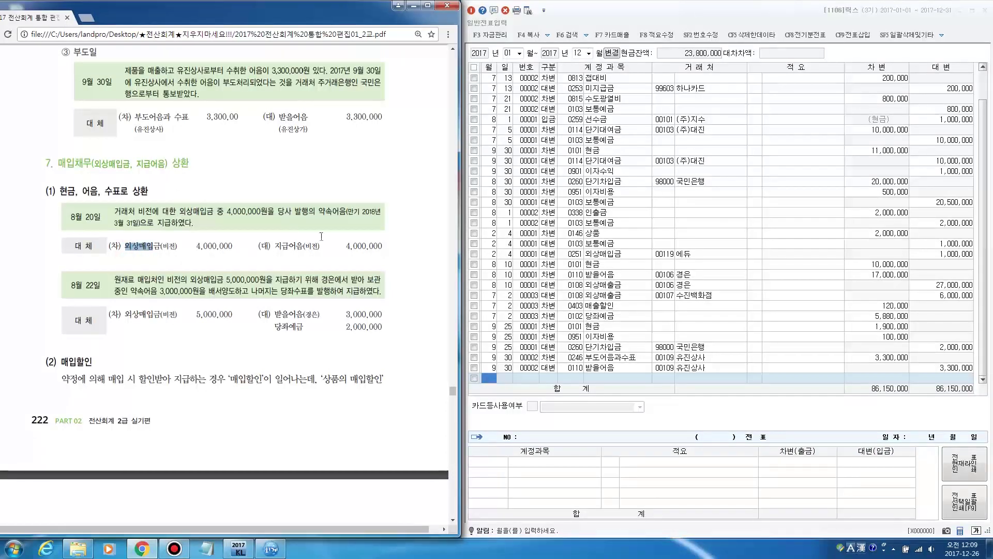
left_click_drag(275, 247, 304, 247)
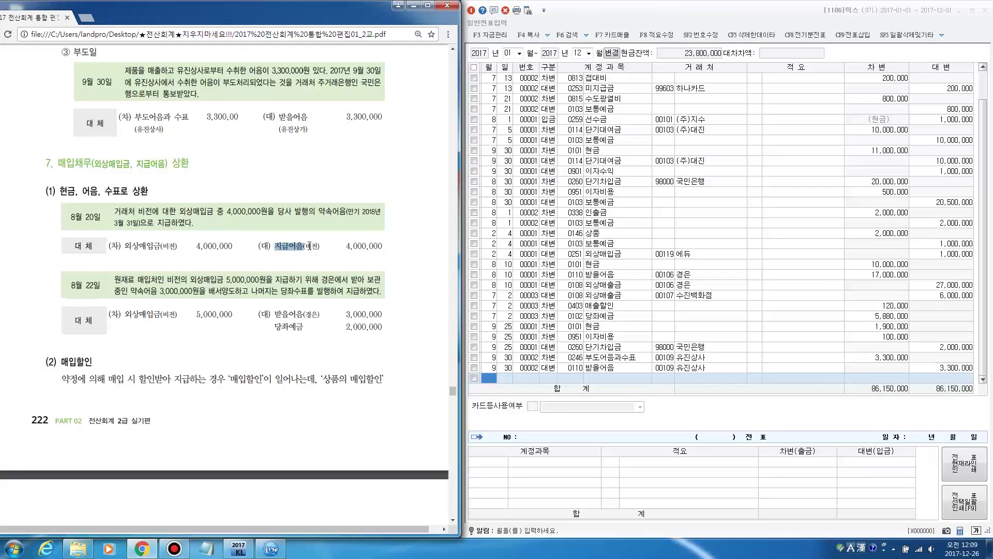
left_click_drag(161, 246, 172, 248)
left_click_drag(305, 247, 316, 249)
left_click_drag(163, 247, 177, 248)
left_click(170, 266)
Step: Examine the 8월 22일 textbook example, matching its transaction text to the 외상매입금, 받을어음 and 당좌예금 entries
left_click_drag(185, 279, 383, 279)
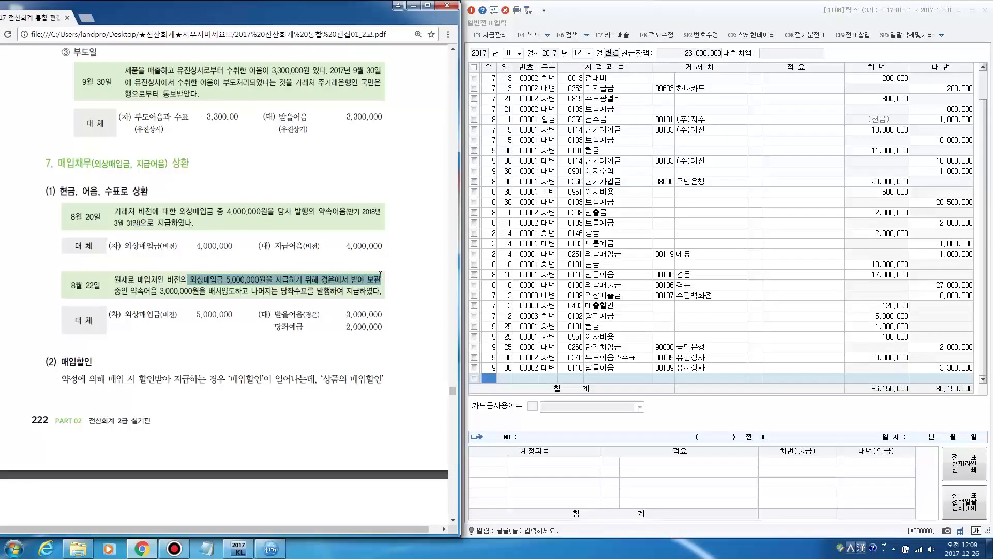
left_click_drag(128, 291, 233, 291)
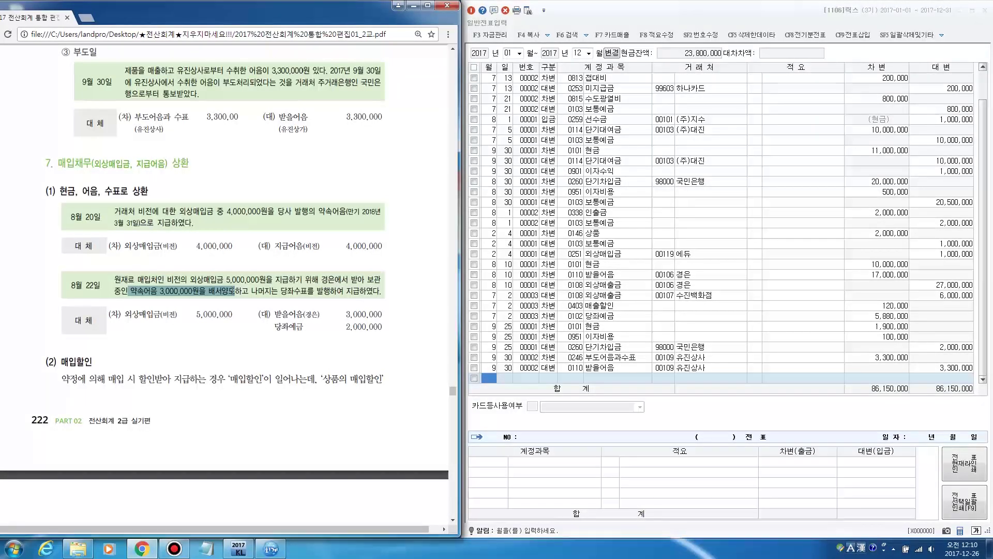
left_click_drag(280, 290, 334, 297)
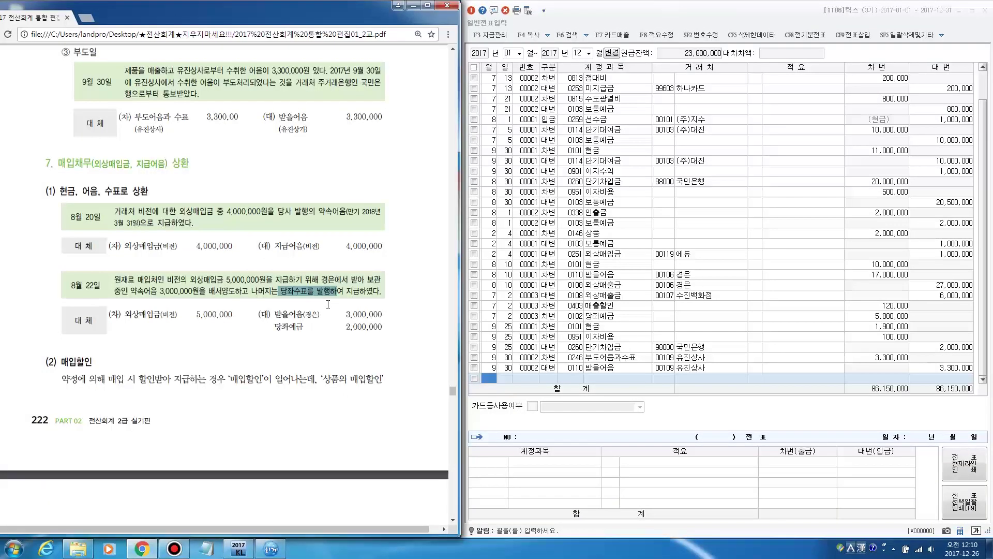
scroll(328, 304, "down", 1)
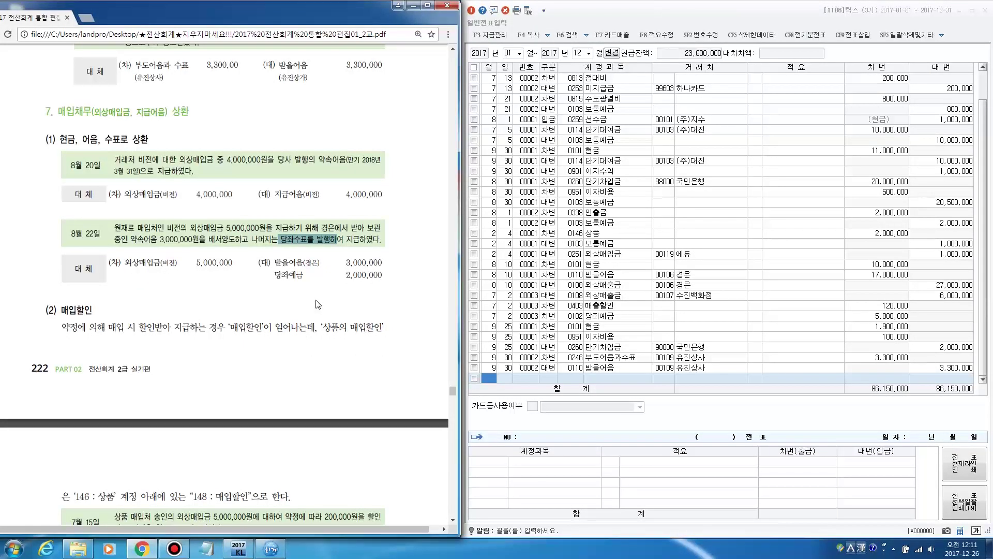
left_click_drag(195, 229, 287, 229)
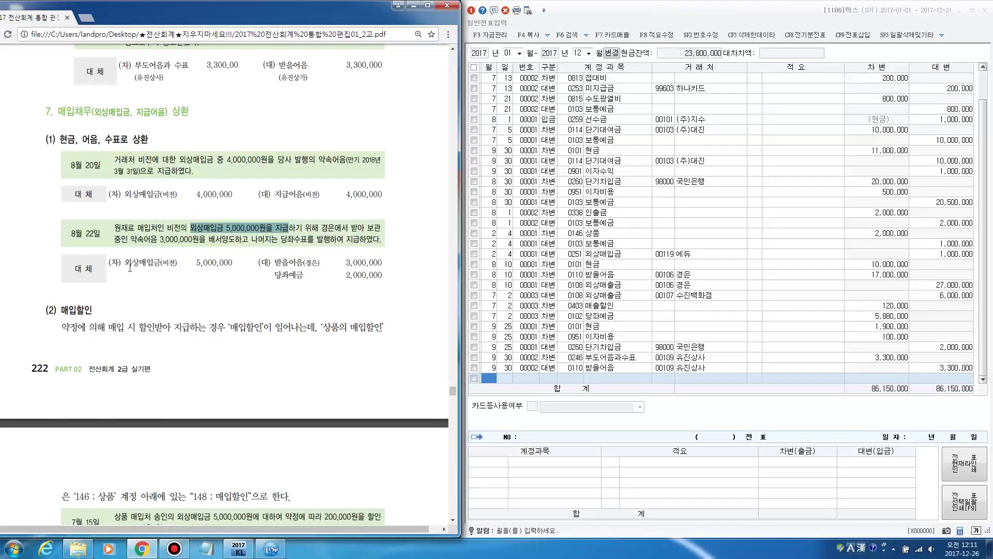
left_click_drag(125, 262, 155, 261)
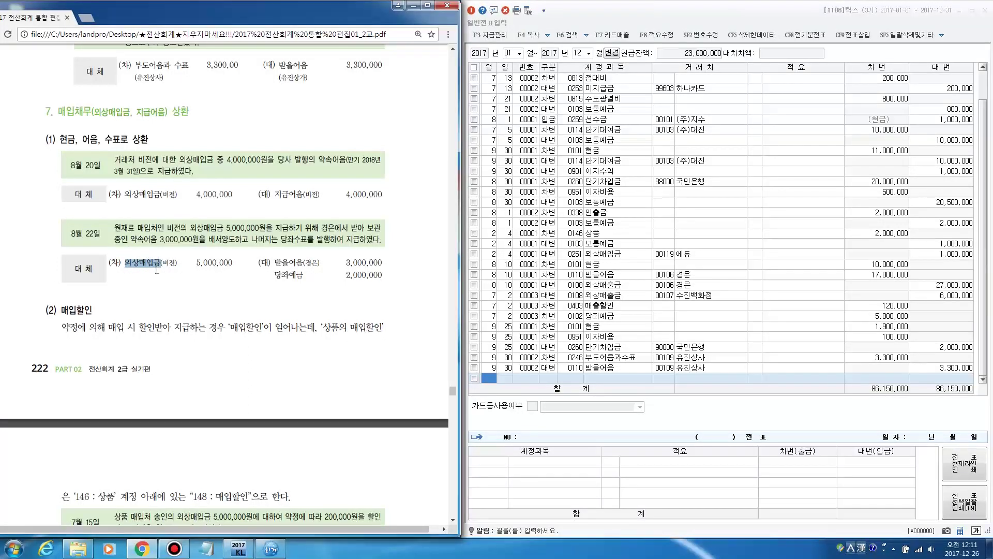
left_click_drag(166, 265, 172, 262)
left_click_drag(133, 238, 232, 246)
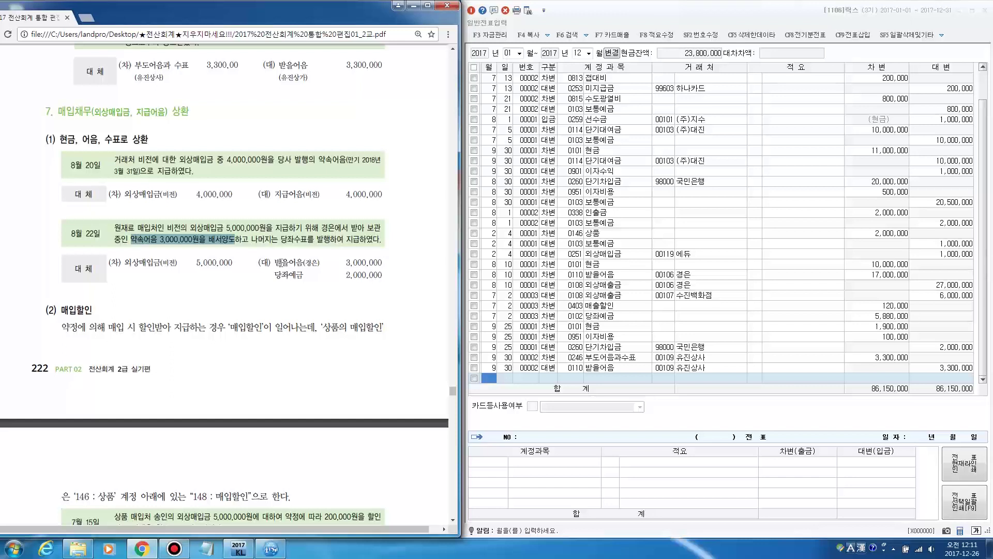
left_click_drag(275, 263, 303, 264)
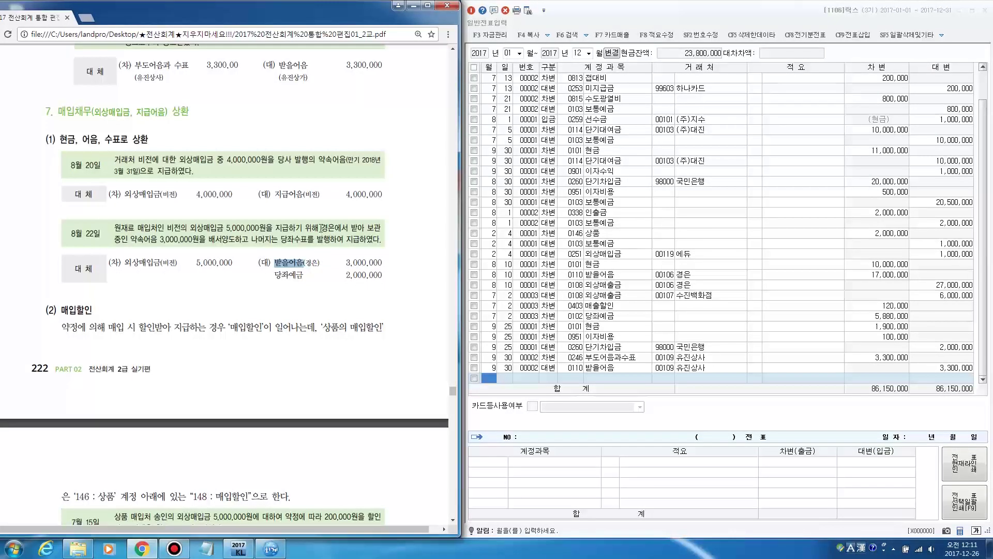
left_click_drag(320, 228, 366, 229)
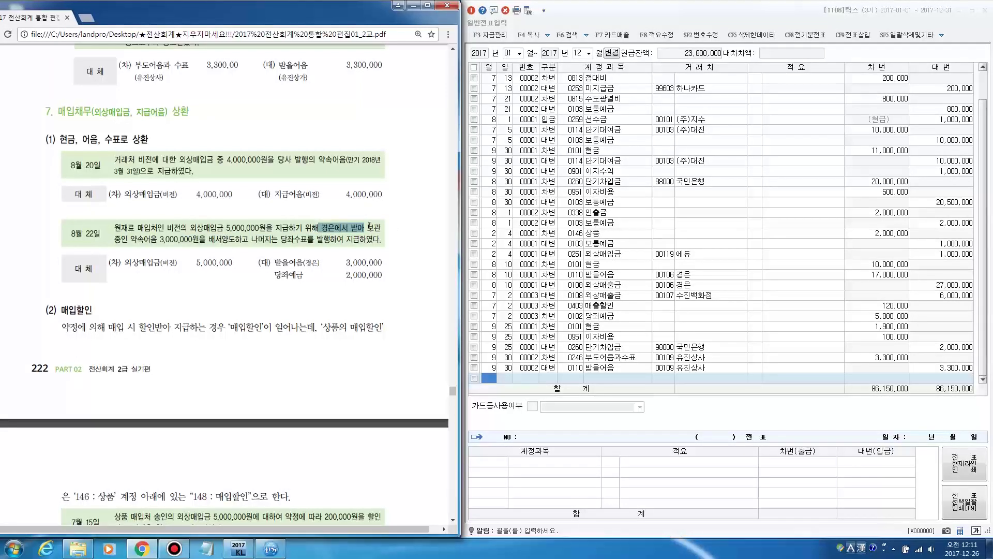
double_click(309, 262)
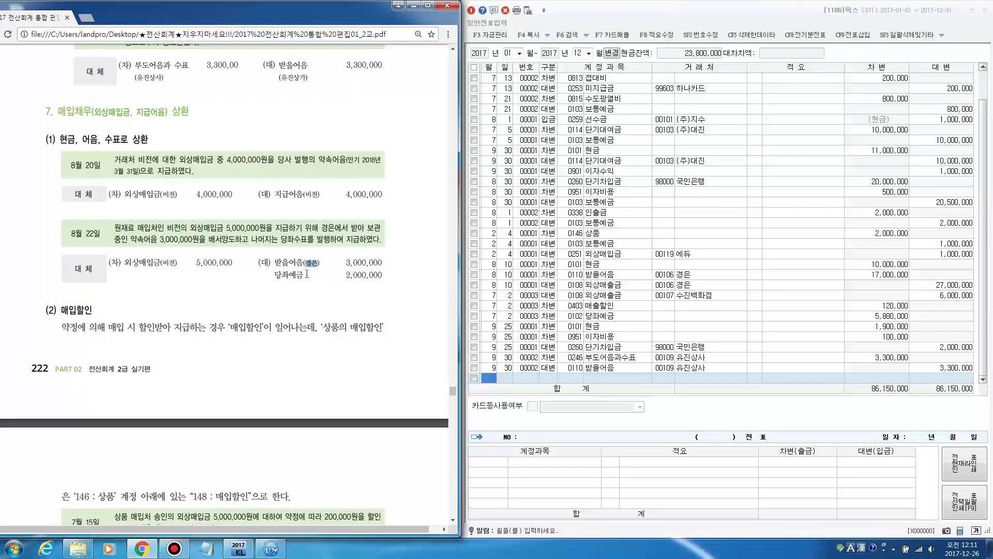
left_click_drag(252, 242, 357, 242)
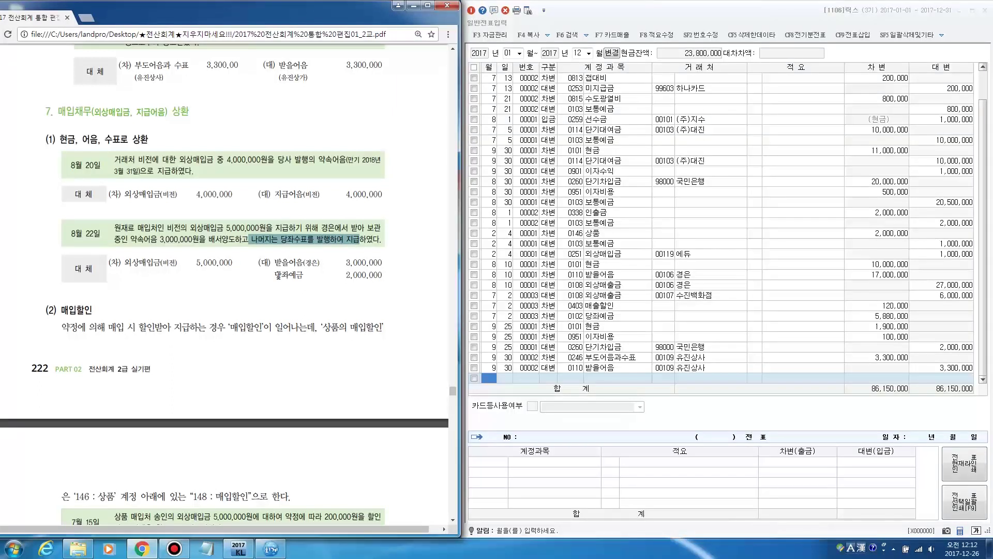
left_click_drag(276, 275, 305, 274)
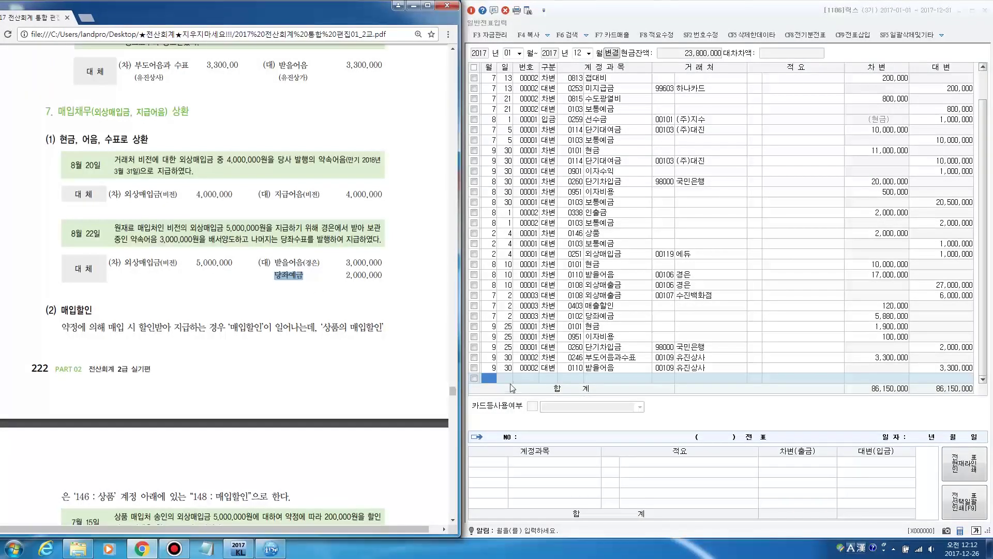
Step: Start a 차변 voucher line dated 8월 22일 with the account 외상매입금
left_click(489, 378)
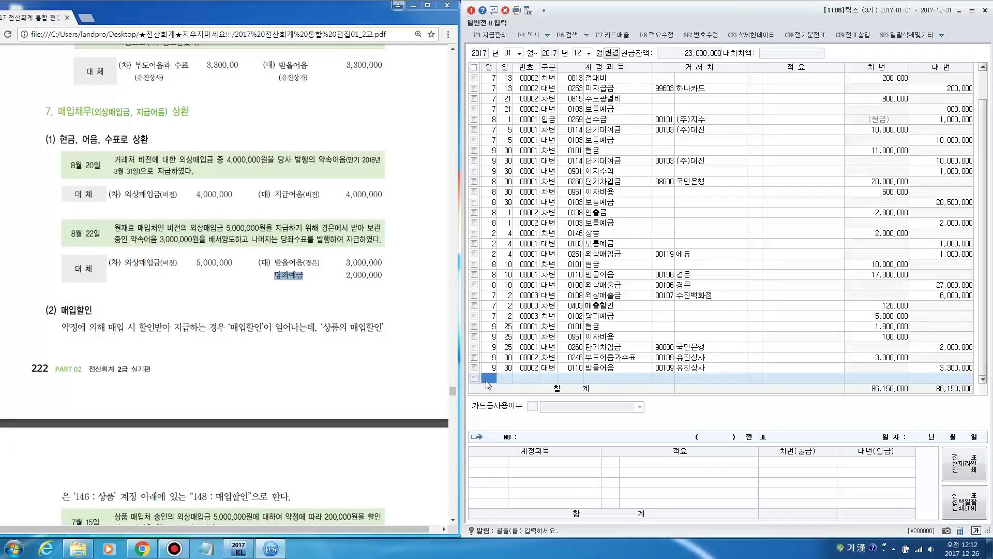
type("8")
key("Return")
type("22")
key("Return")
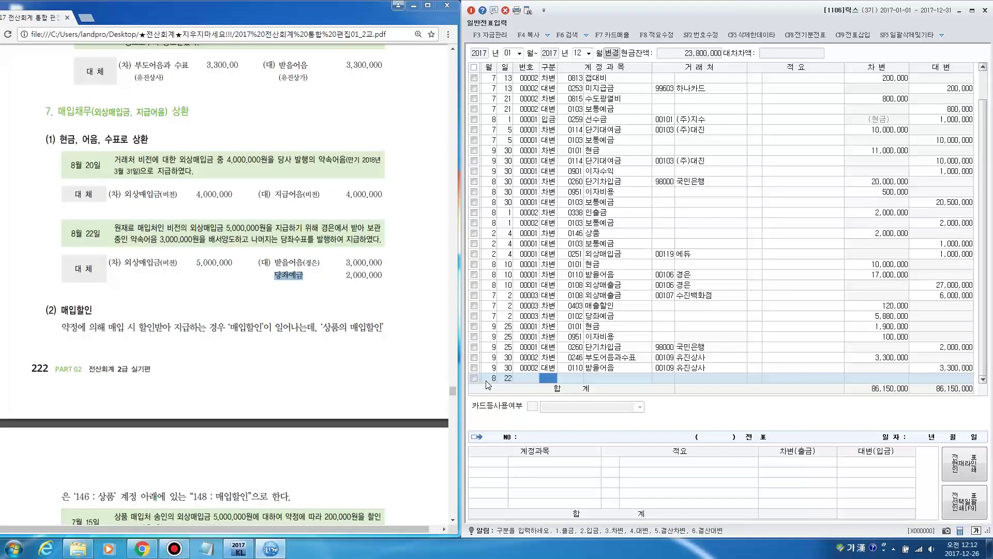
type("3")
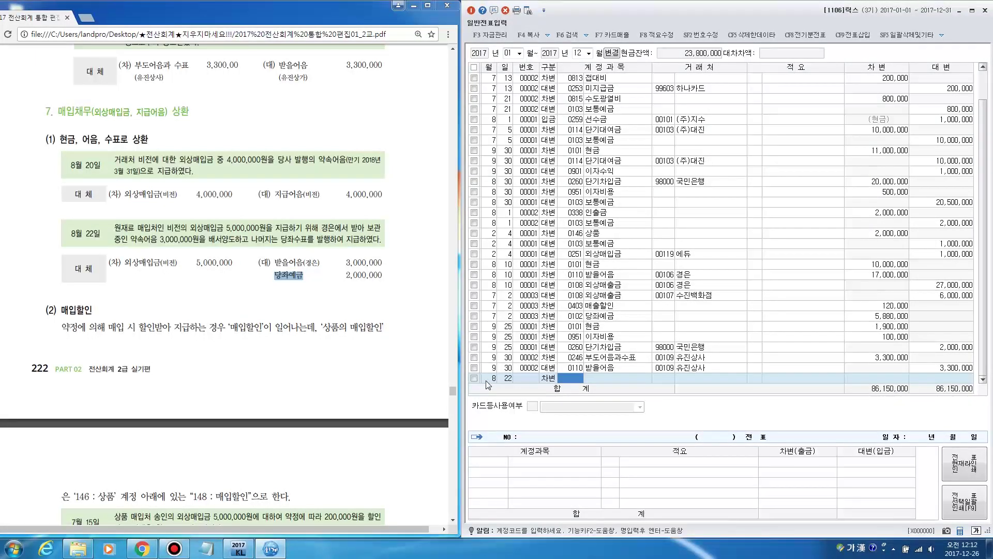
key("Return")
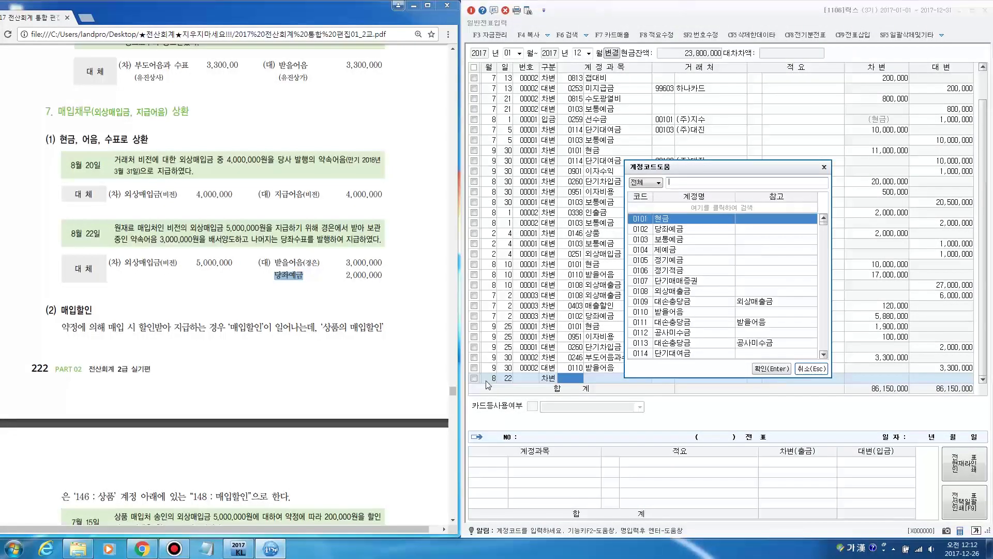
type("외상매입금")
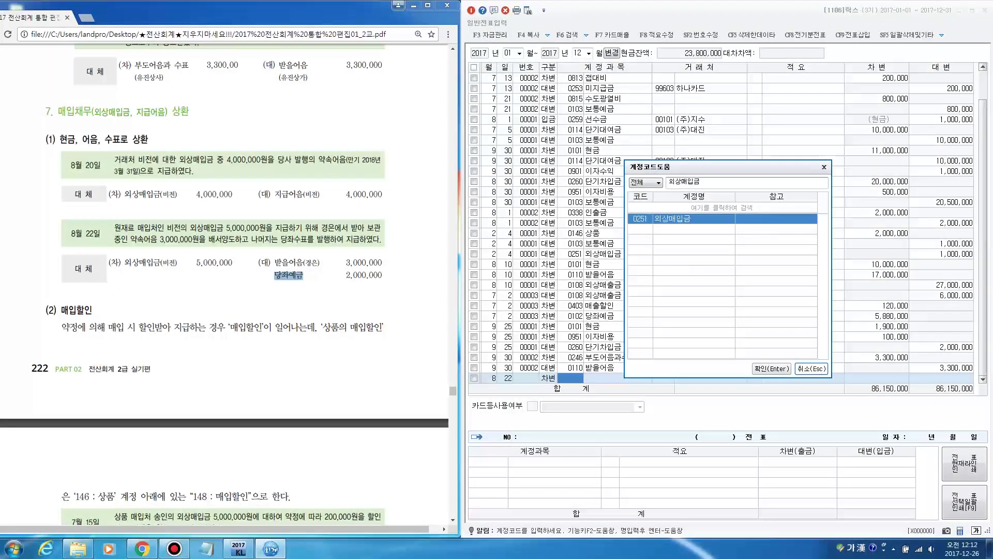
key("Return")
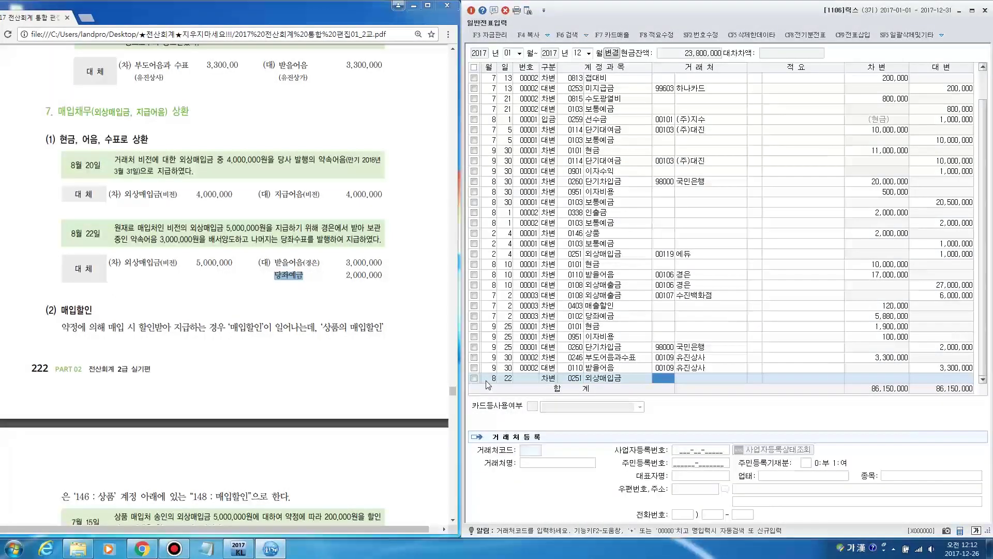
Step: Assign 비전 as the counterparty of the 외상매입금 line and enter a debit of 5,000,000
type("비")
key("Return")
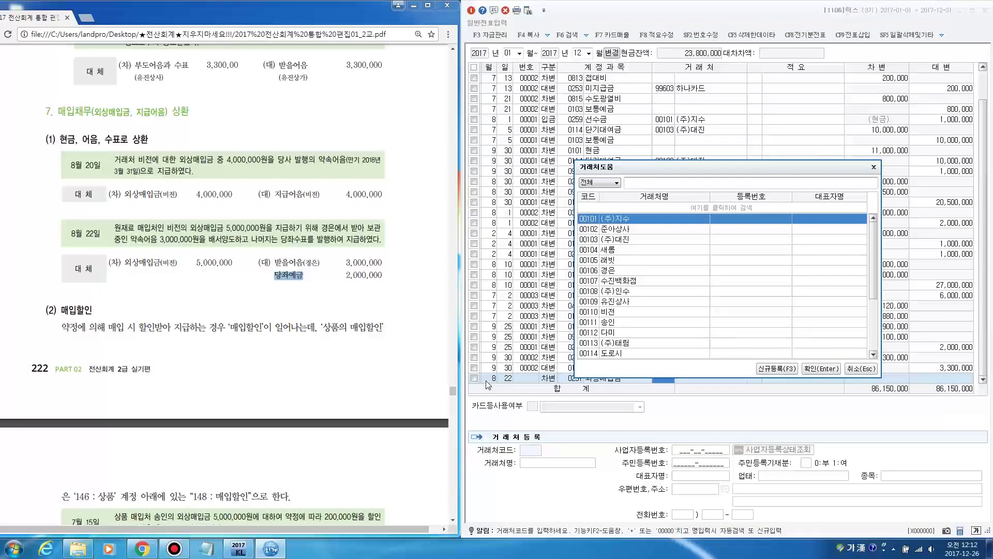
type("비전")
key("Return")
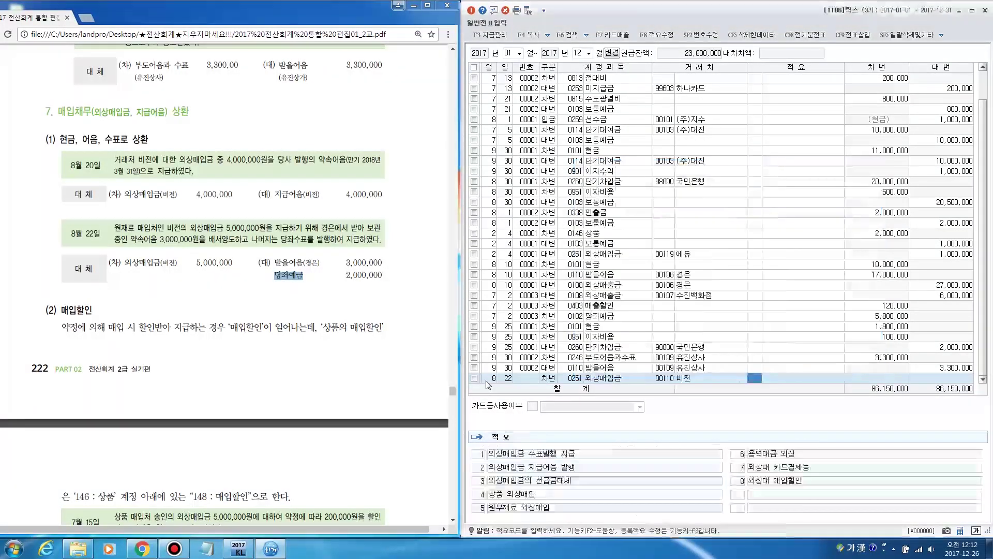
key("Return")
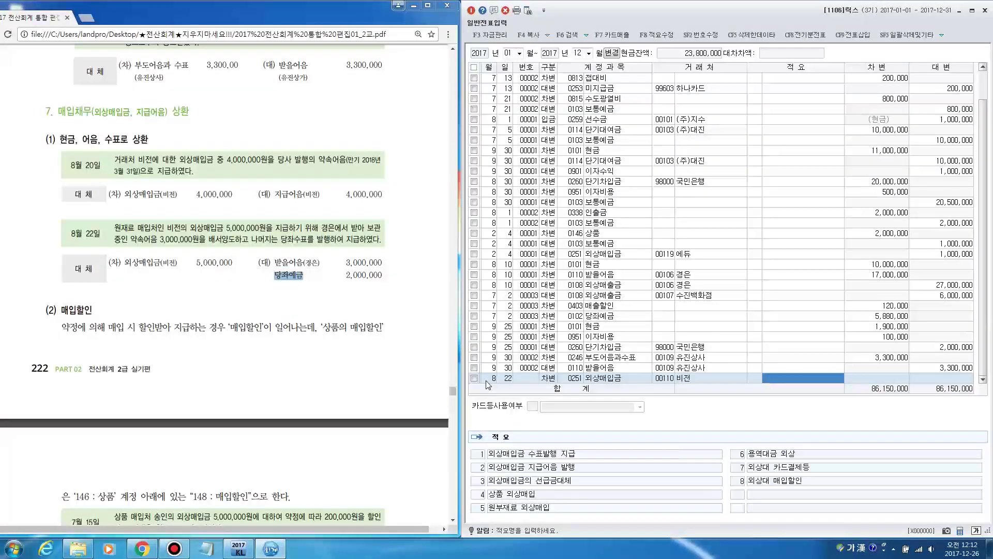
type("5,000,000")
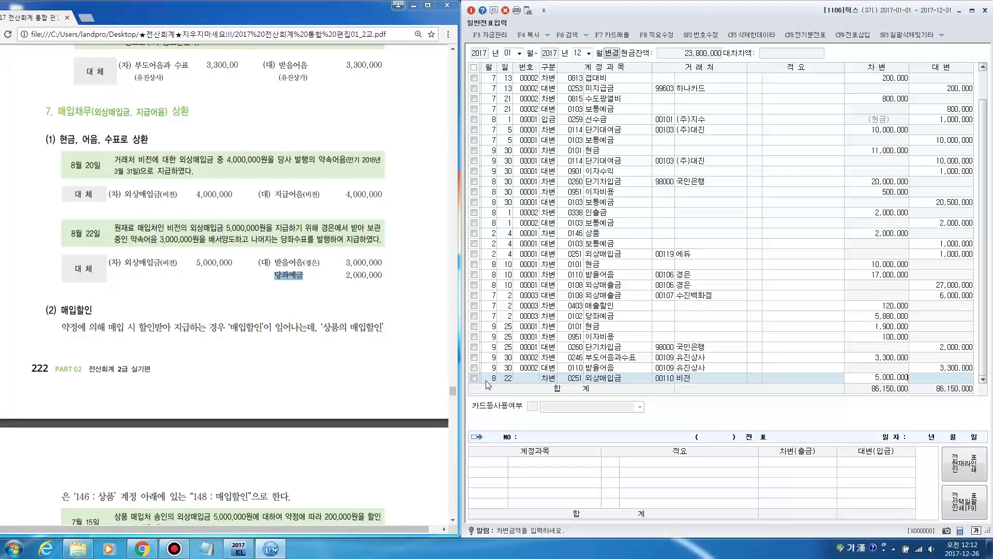
key("Return")
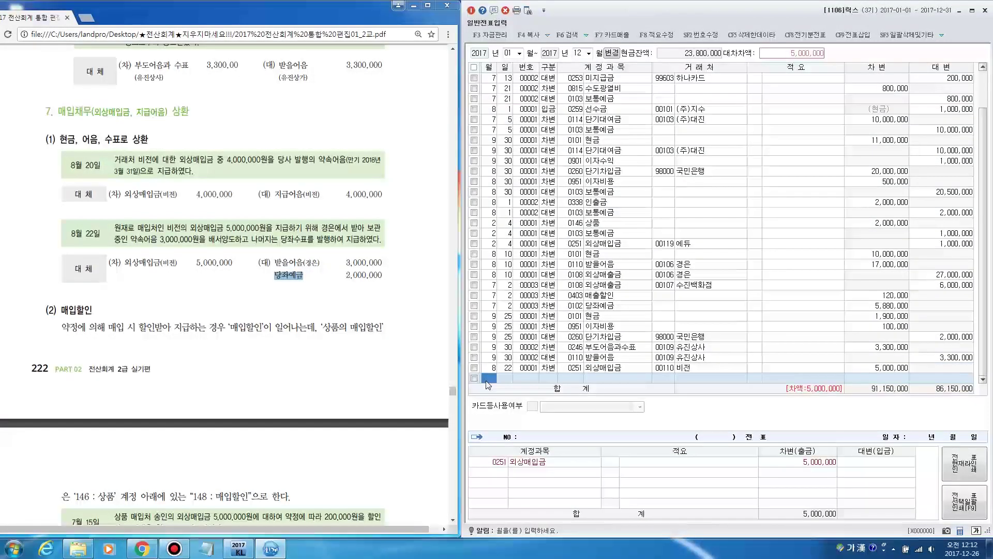
Step: Add a 대변 line dated 8월 22일 with the account 받을어음
key("Return")
key("4")
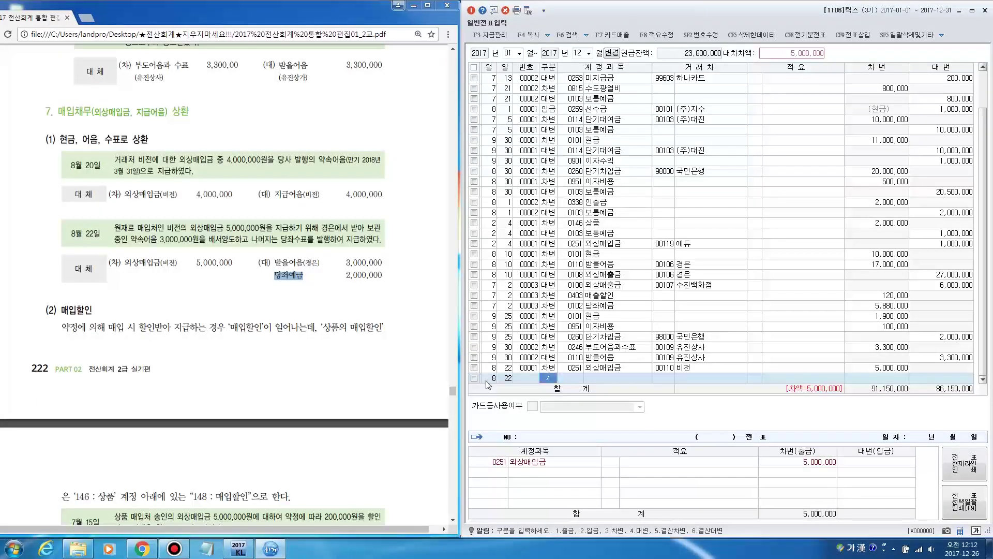
key("Return")
key("Return")
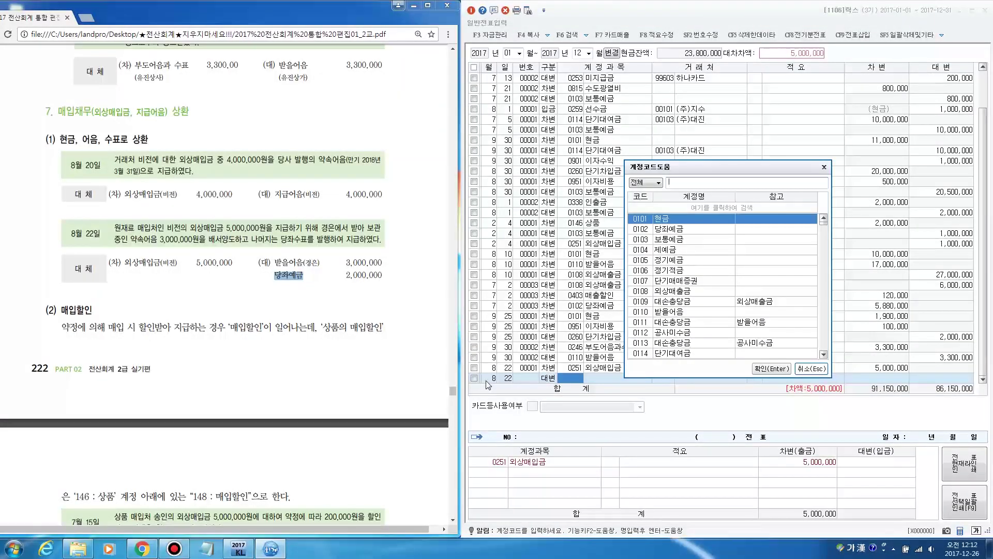
type("받")
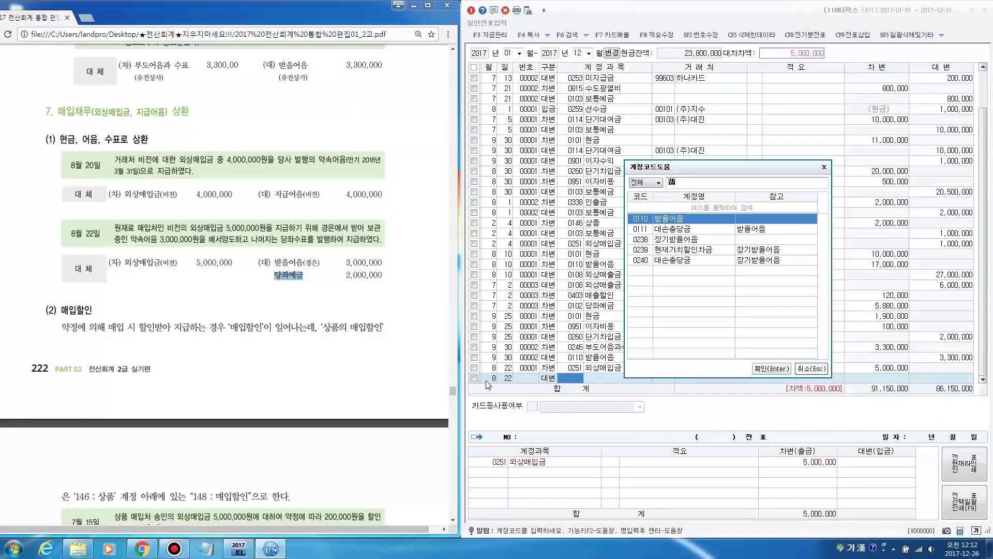
type("을어음")
key("Return")
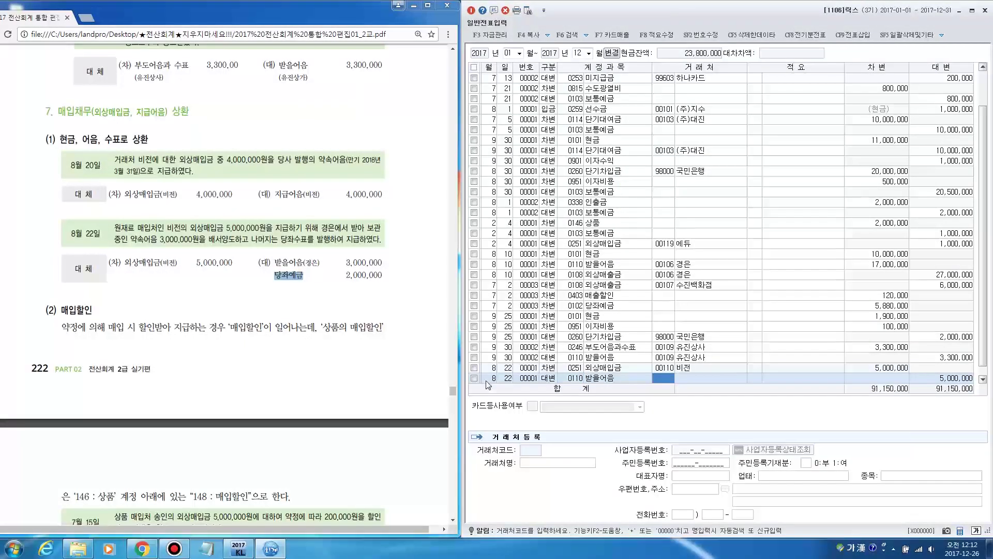
Step: Assign 경은 as the counterparty of the 8월 22일 받을어음 line and set its credit amount to 3,000,000
key("F2")
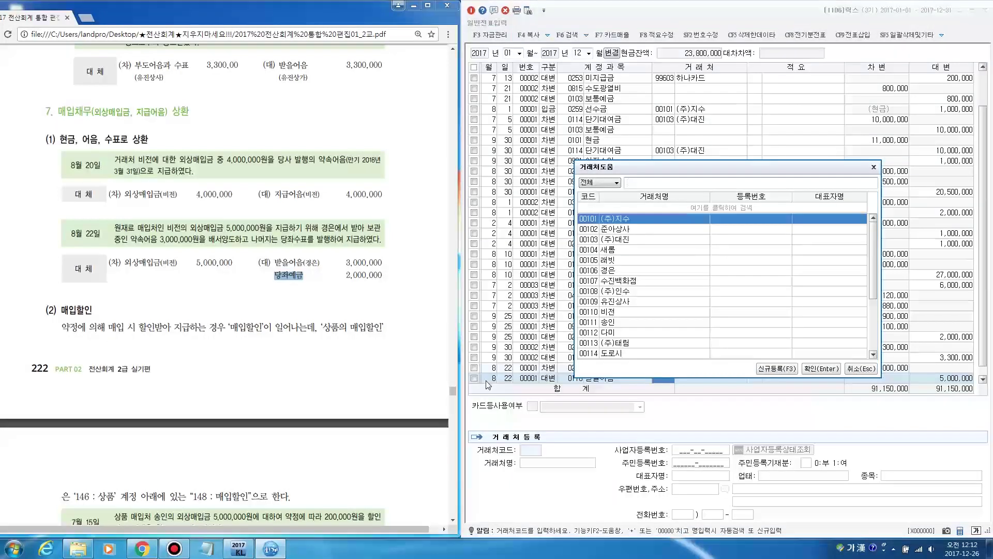
type("ㄱㅕㅇ")
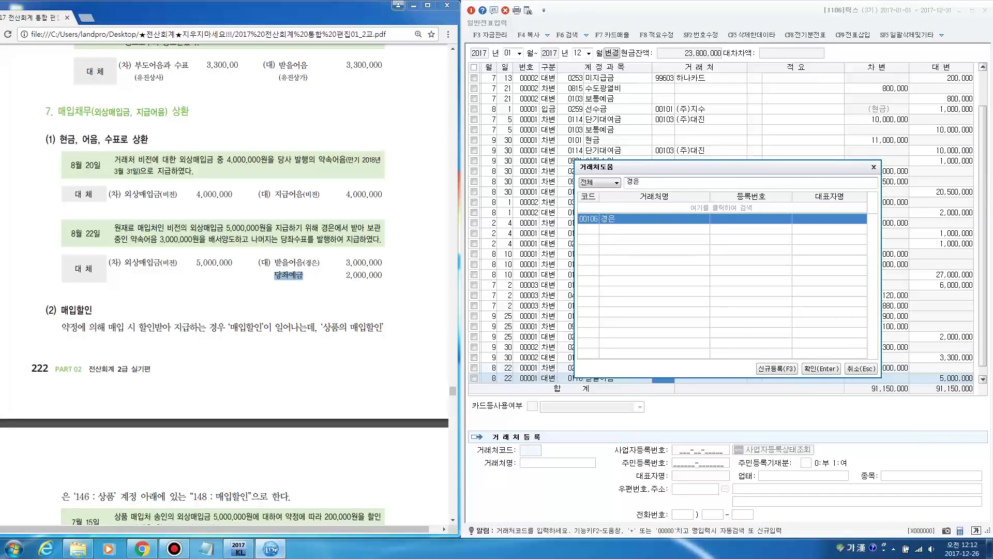
type("ㅇㅡㄴ")
key("Return")
key("Return")
key("Return")
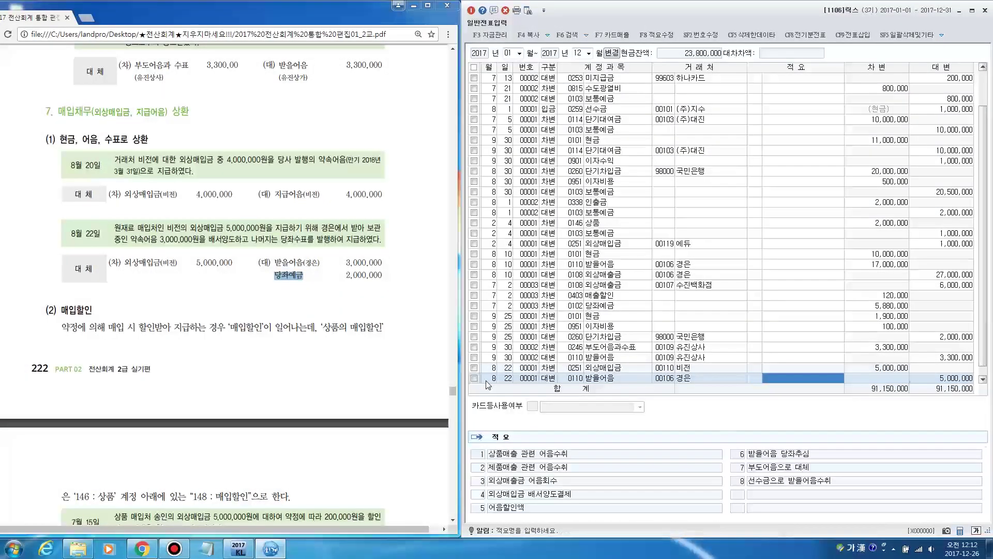
type("3000000")
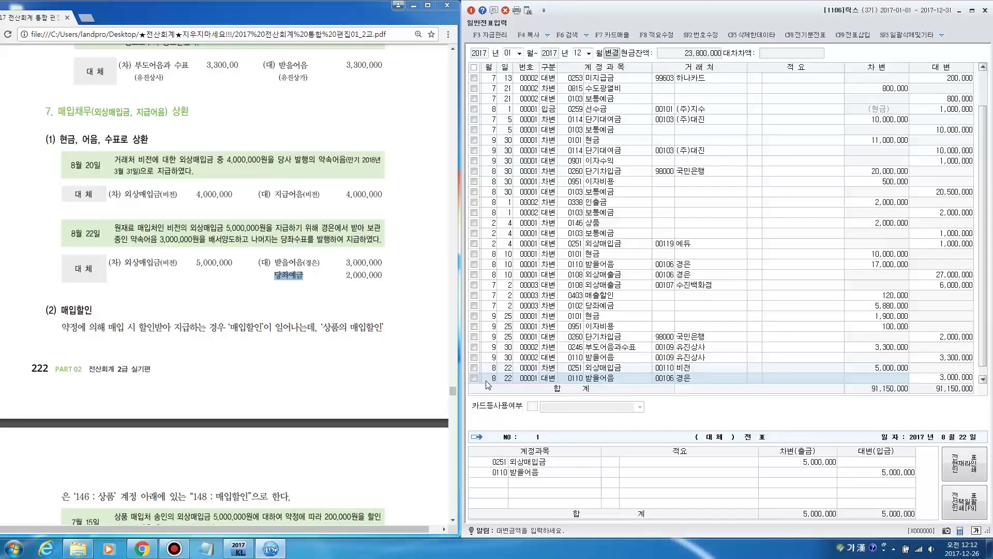
key("Return")
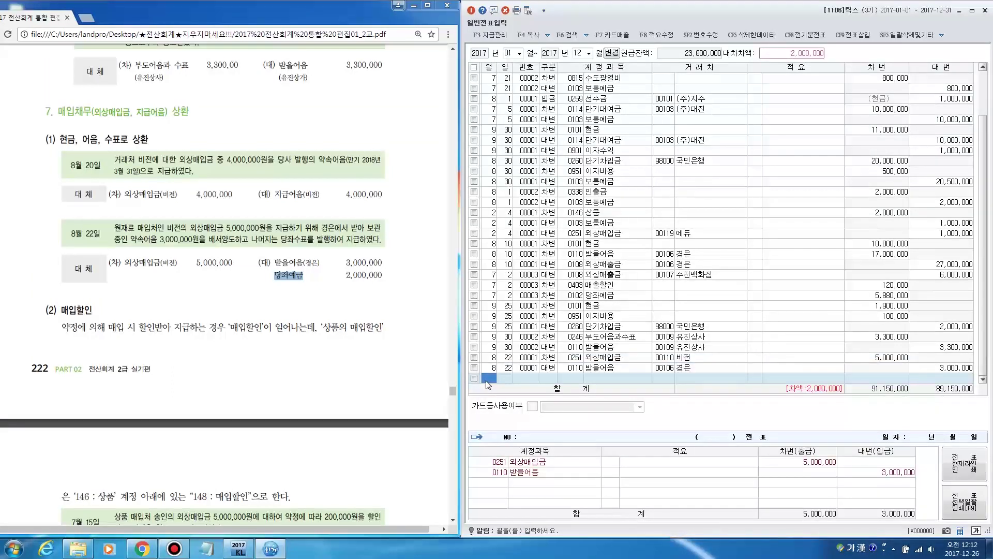
Step: Add a 대변 line dated 8월 22일 with the account 당좌예금 and a credit of 2,000,000
type("22")
key("Return")
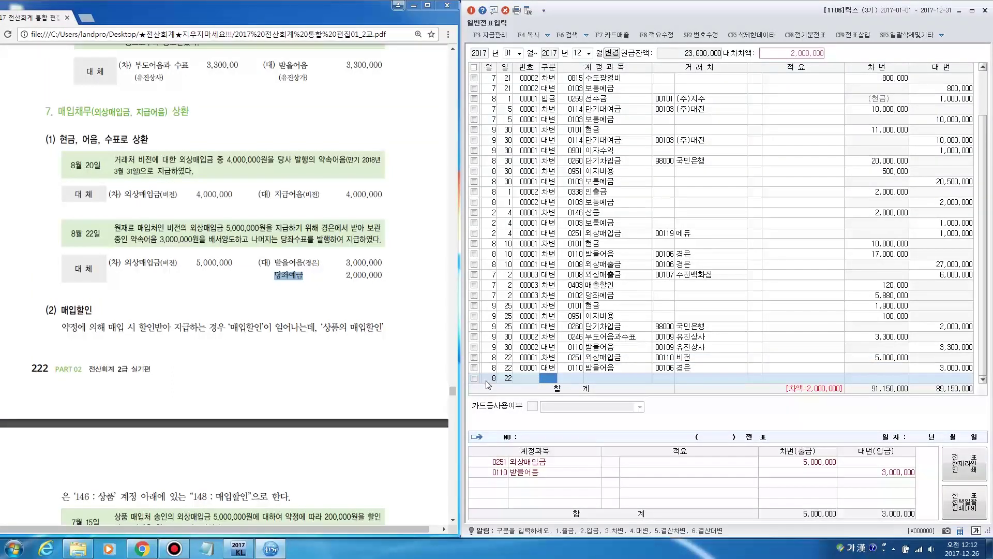
type("4")
key("F2")
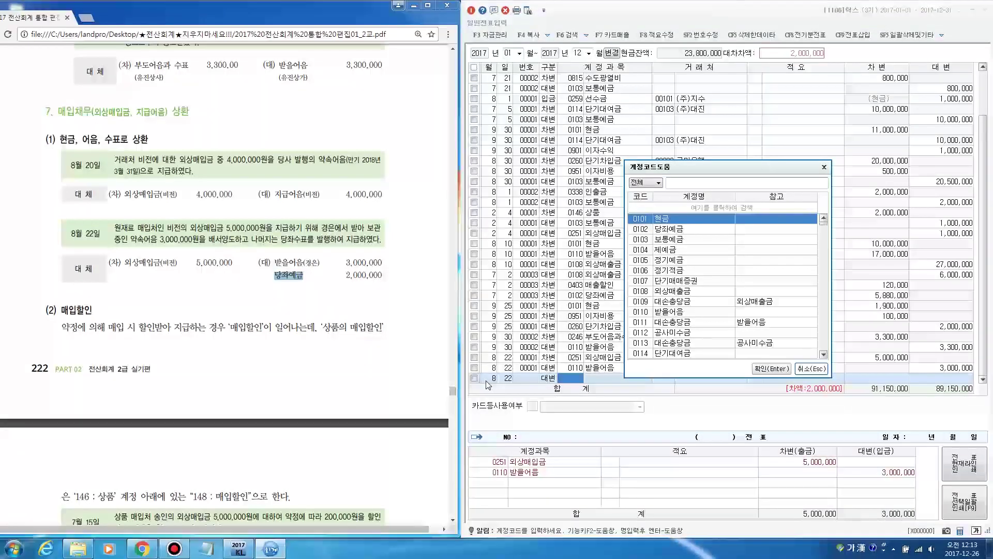
type("당좌예금")
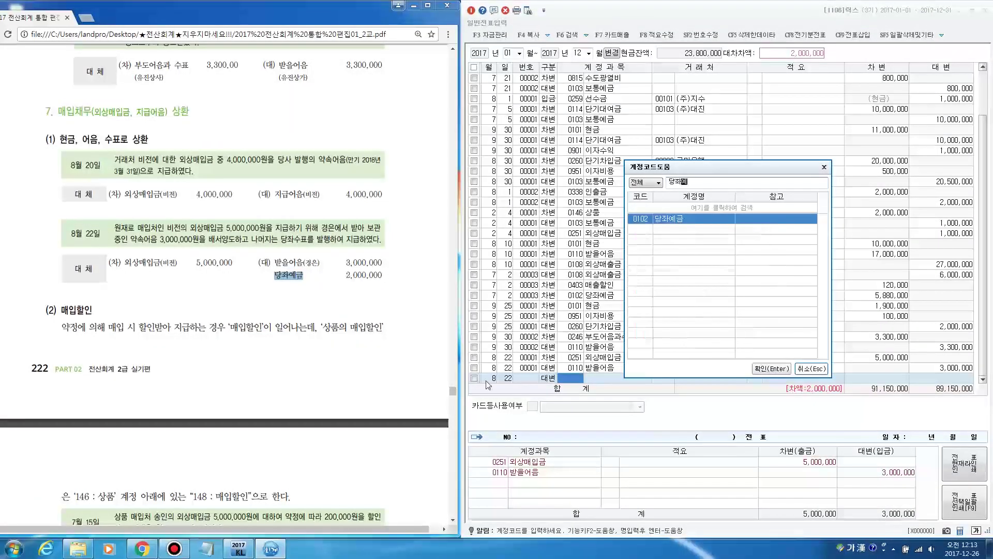
key("Return")
key("Return")
key("Return")
key("Return")
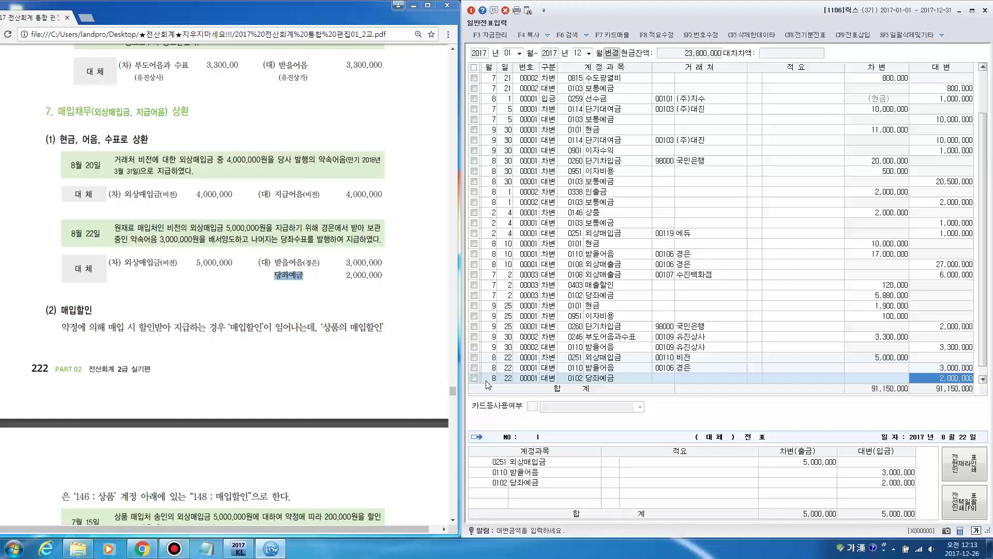
key("Return")
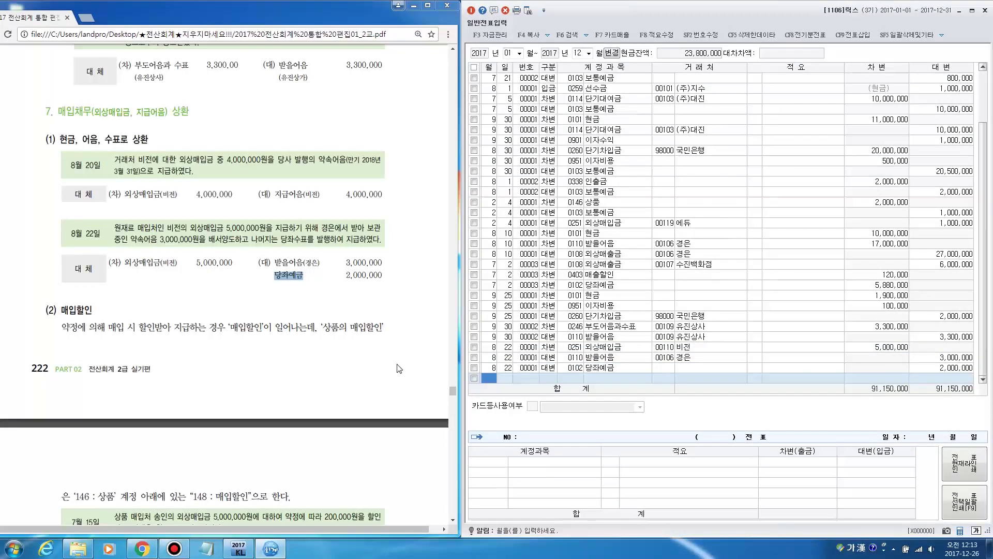
Step: Examine the textbook's 매입할인 section and its 7월 15일 example, focusing on the agreed discount and the cash payment of the balance
scroll(399, 368, "down", 2)
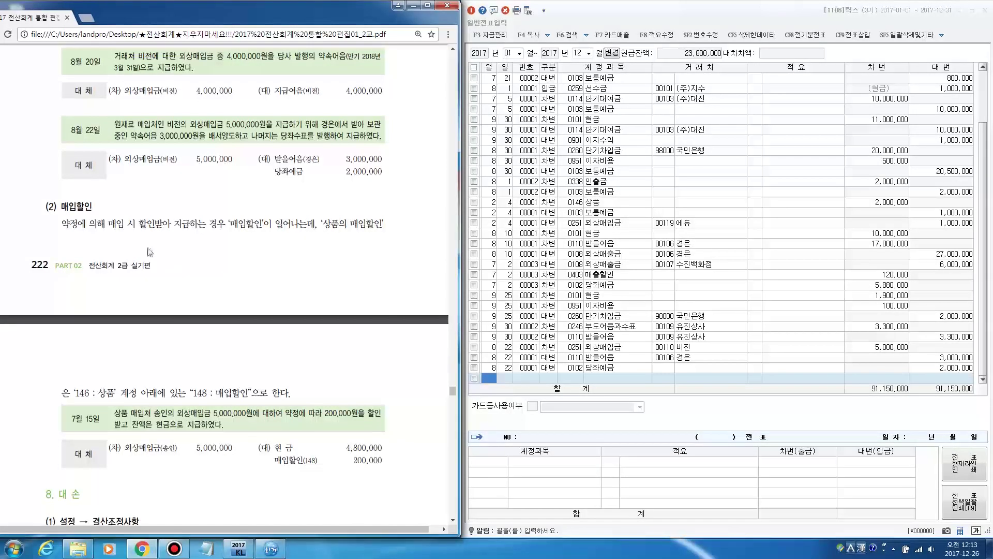
left_click_drag(109, 225, 265, 232)
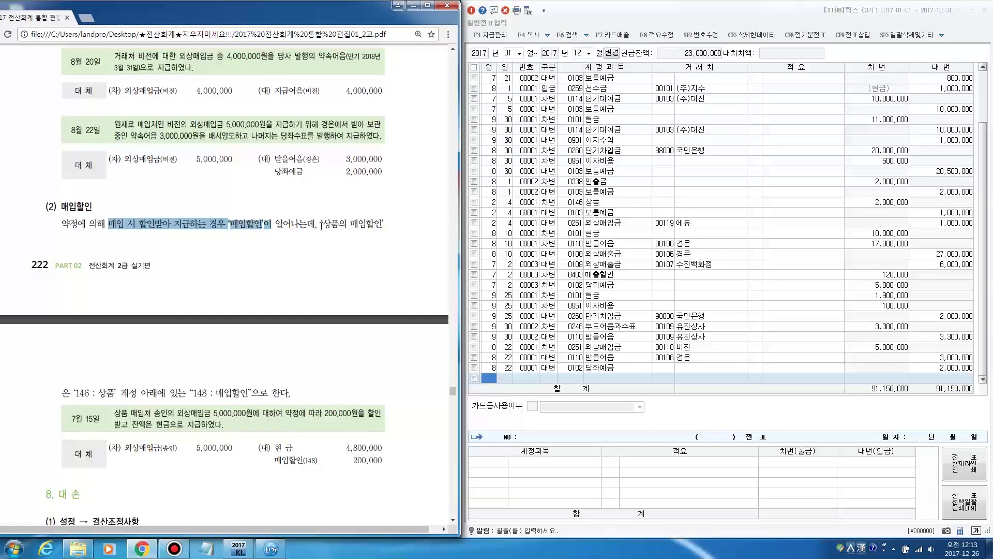
left_click_drag(321, 224, 382, 225)
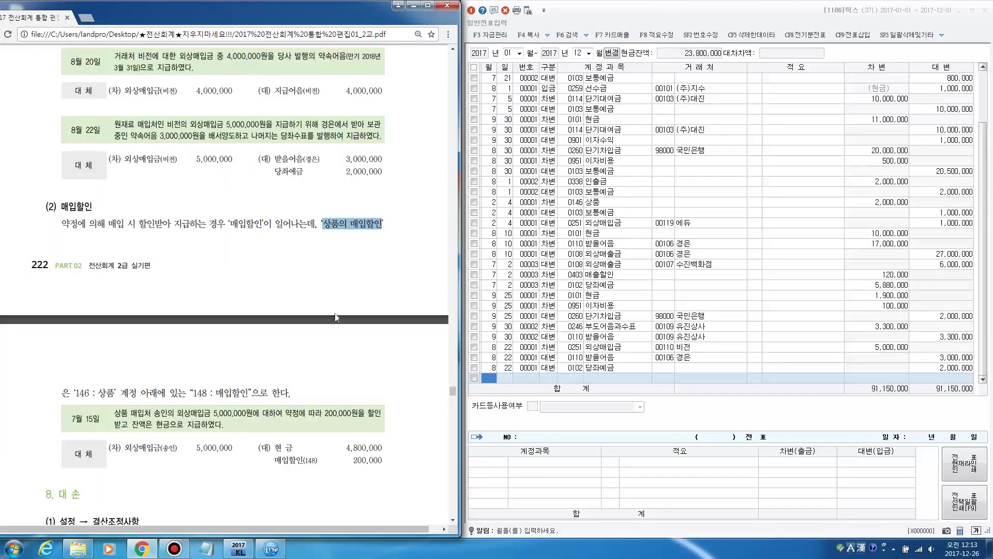
scroll(312, 359, "down", 2)
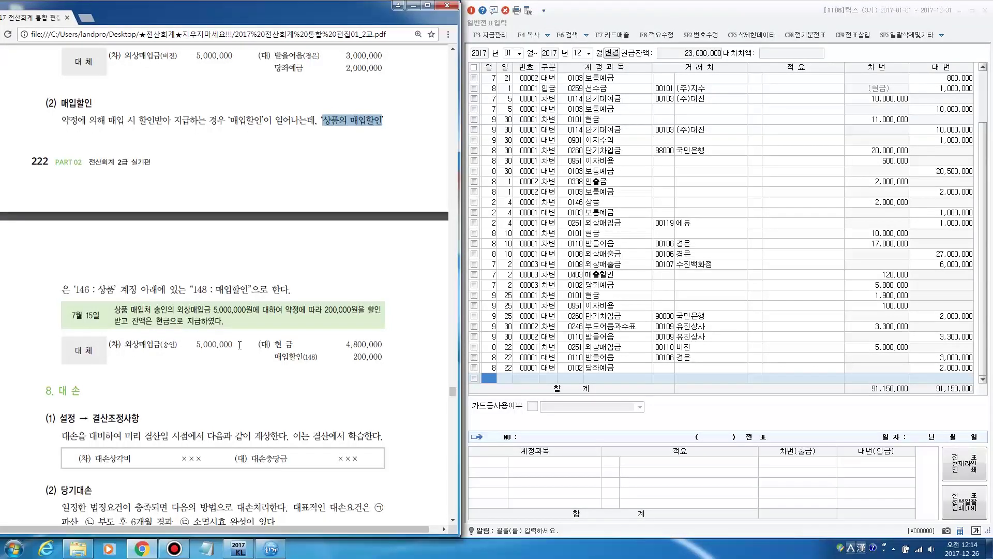
scroll(240, 345, "down", 2)
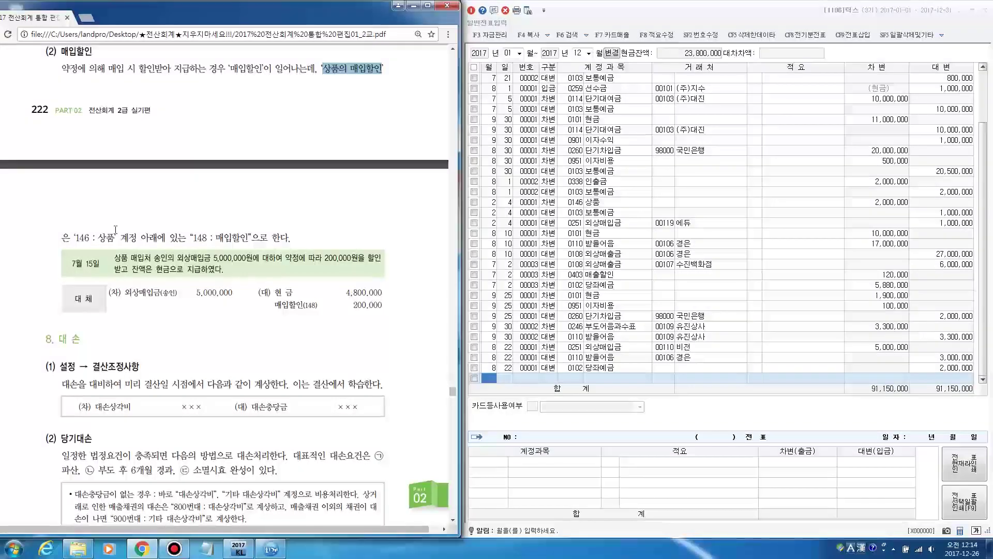
scroll(116, 229, "down", 3)
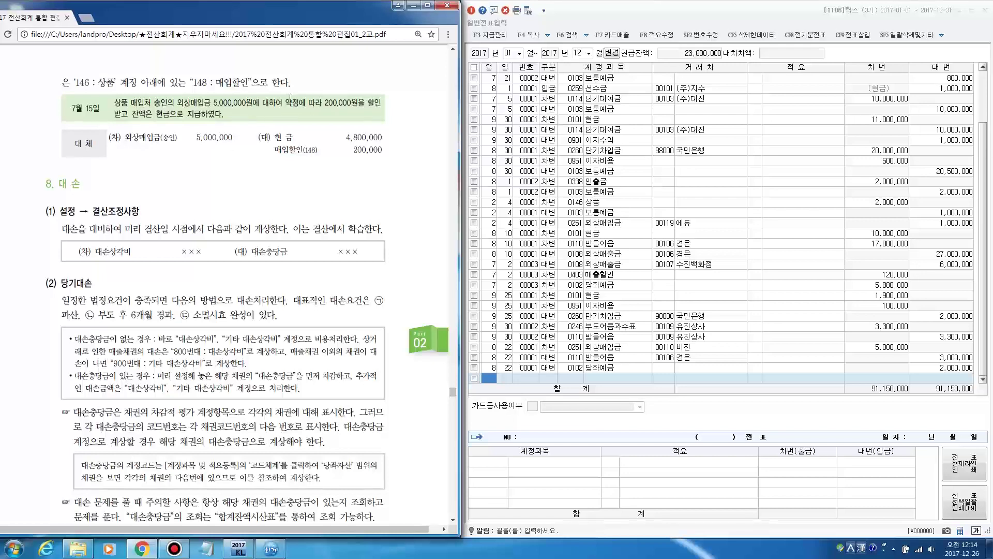
left_click_drag(282, 103, 379, 106)
left_click_drag(131, 114, 200, 116)
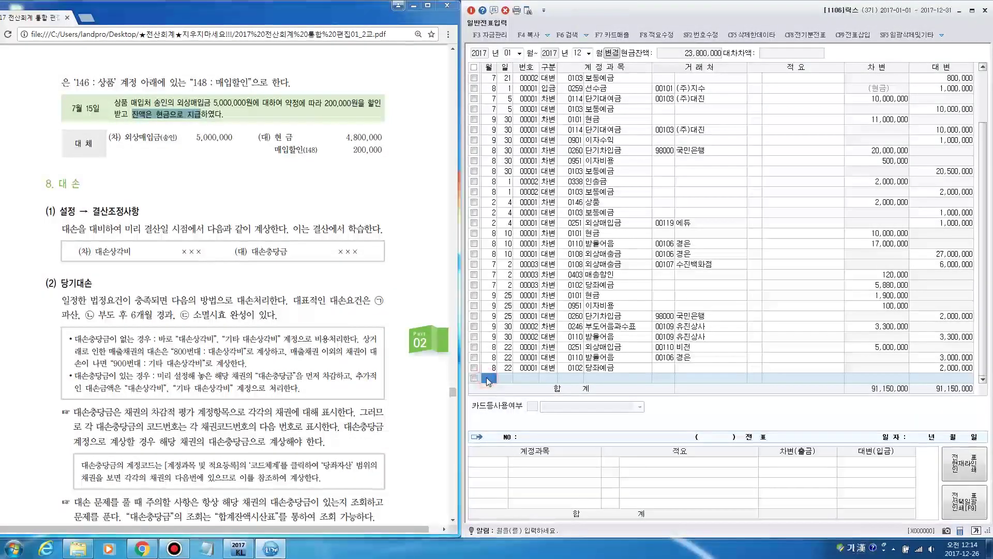
Step: Start a 차변 voucher line dated 7월 15일 with the account 외상매입금
type("7")
key("Return")
type("15")
key("Return")
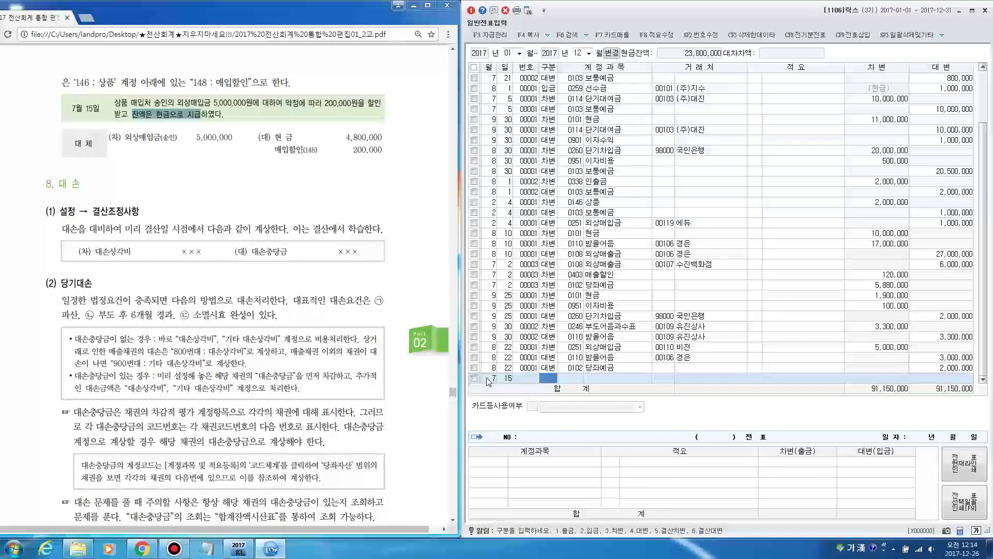
type("3")
key("Return")
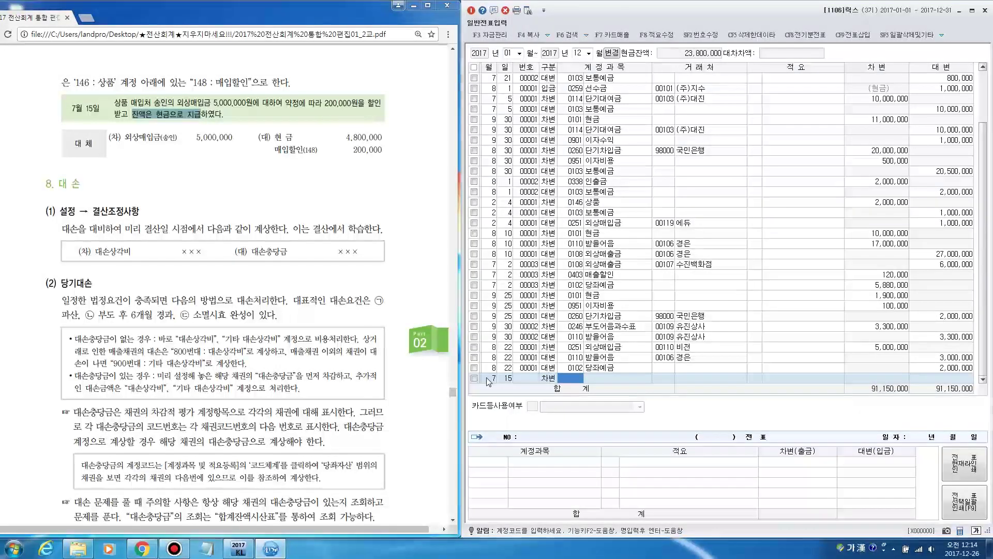
key("F2")
type("외상매입ㄱ")
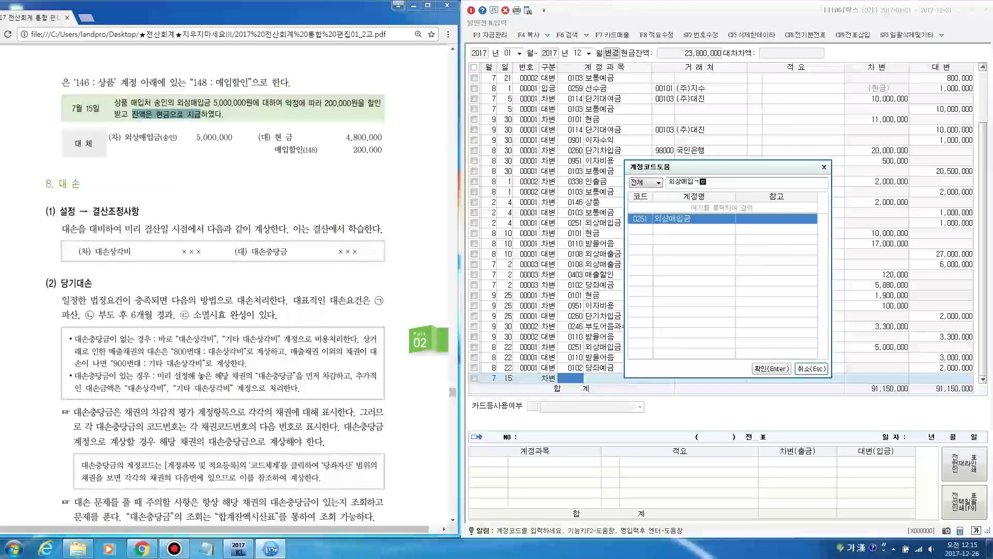
key("Return")
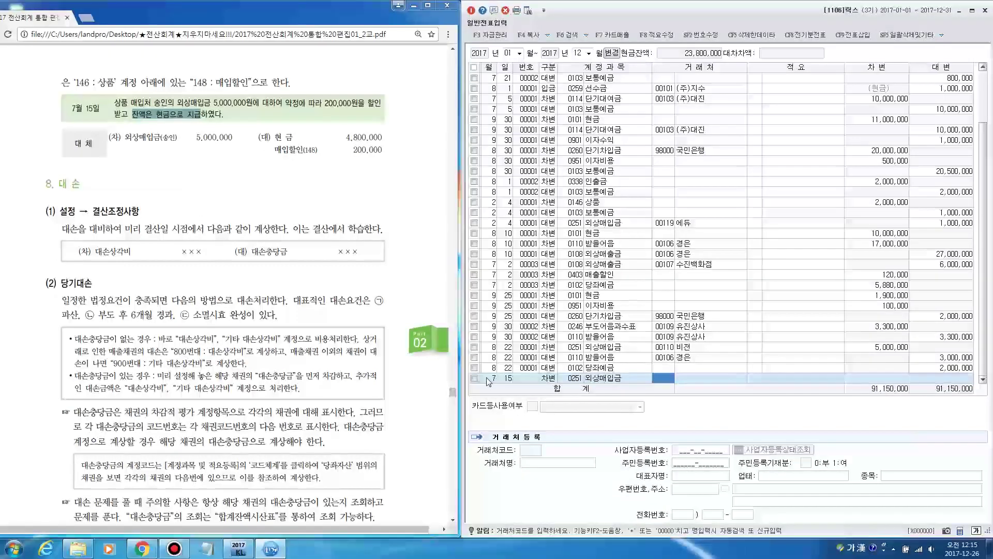
Step: Assign 송인 as the counterparty of the 7월 15일 외상매입금 line and enter a debit of 5,000,000
key("F2")
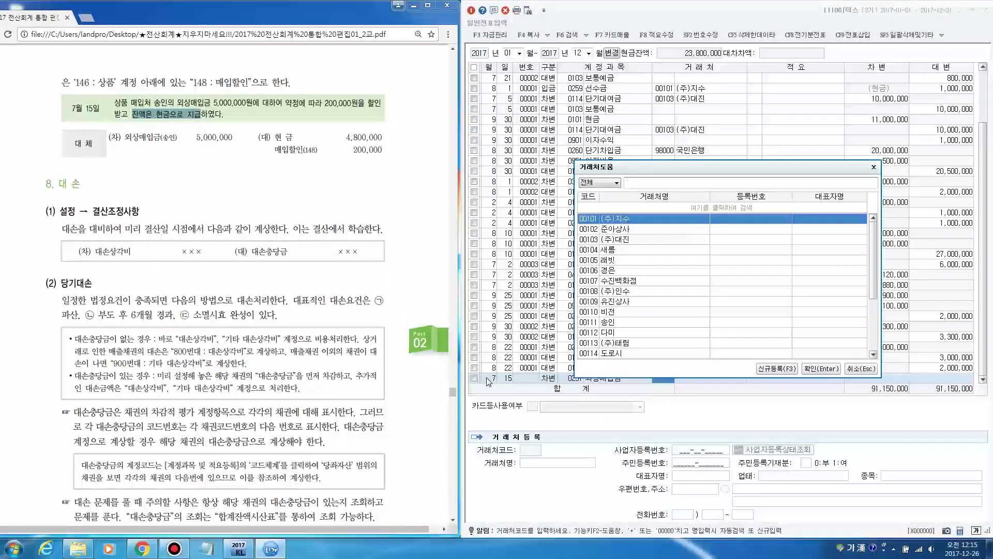
type("송인")
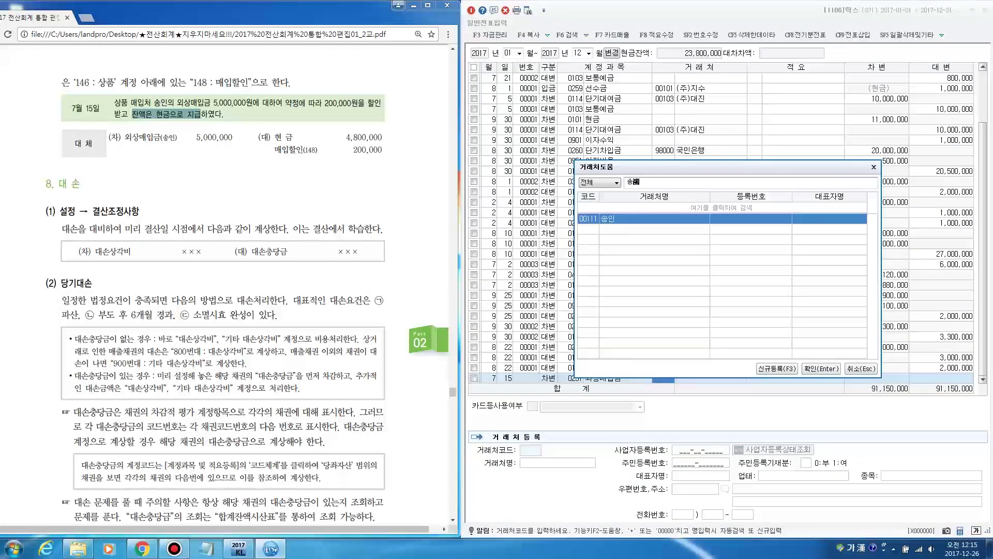
key("Return")
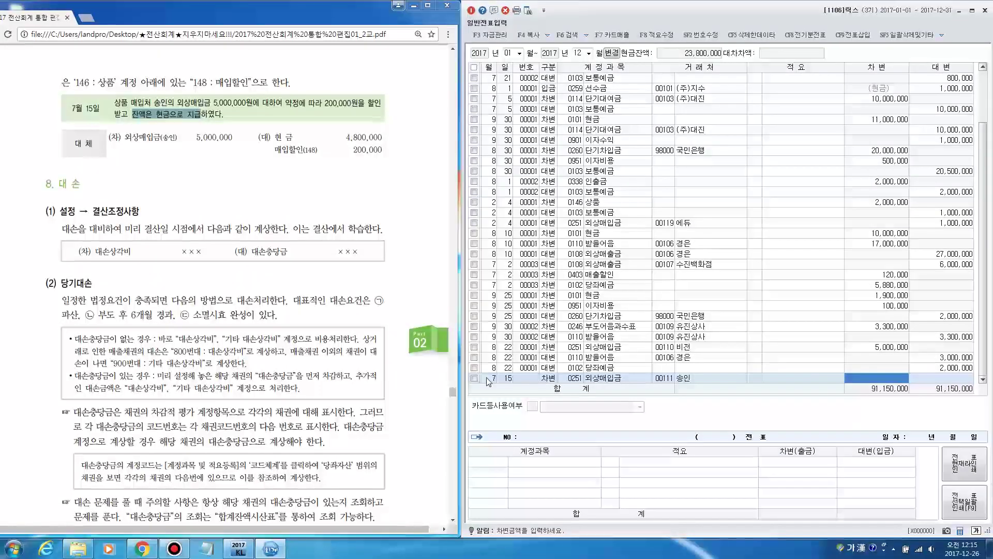
type("5000000")
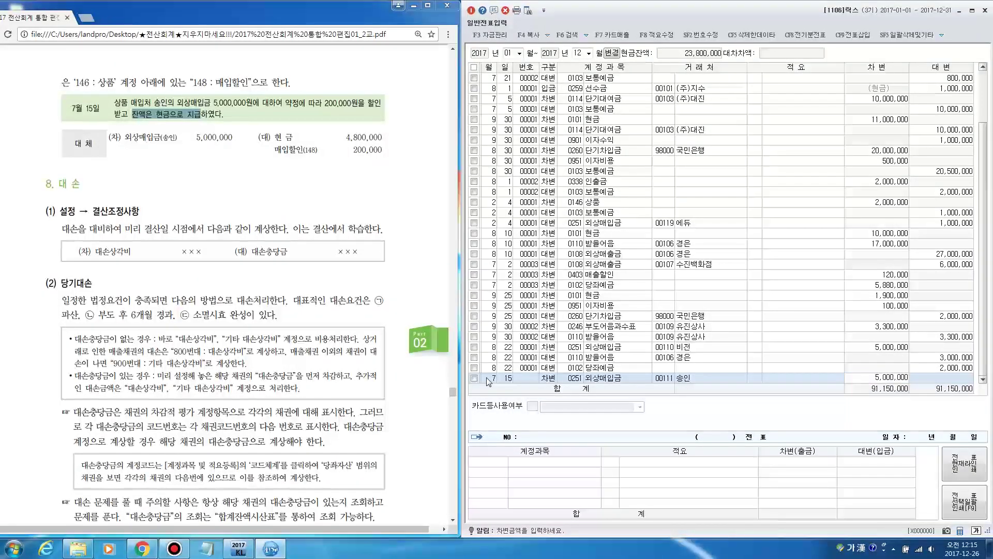
key("Return")
Step: Add a 대변 line dated 7월 15일 with the account 현금 and a credit of 4,800,000, matching the textbook amount
type("4")
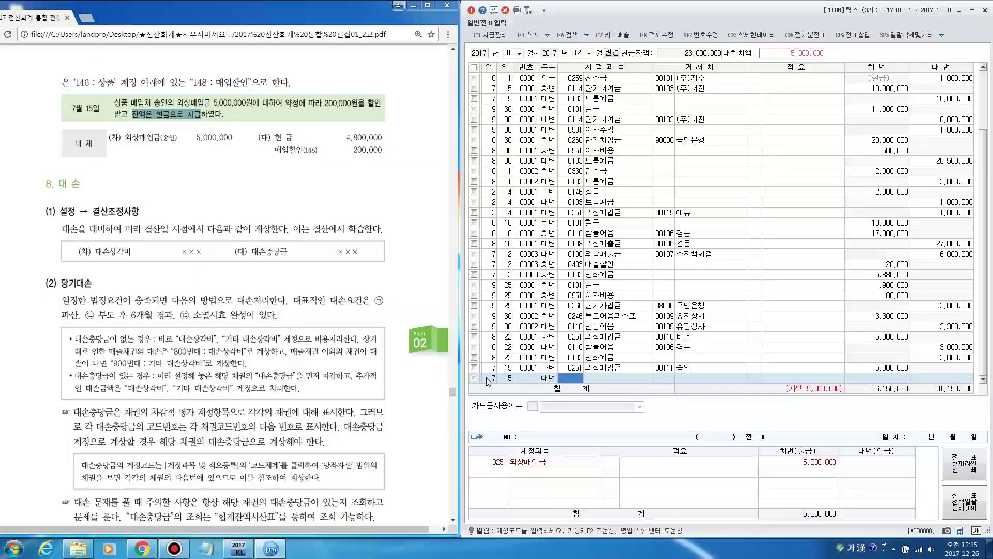
key("F2")
type("현금")
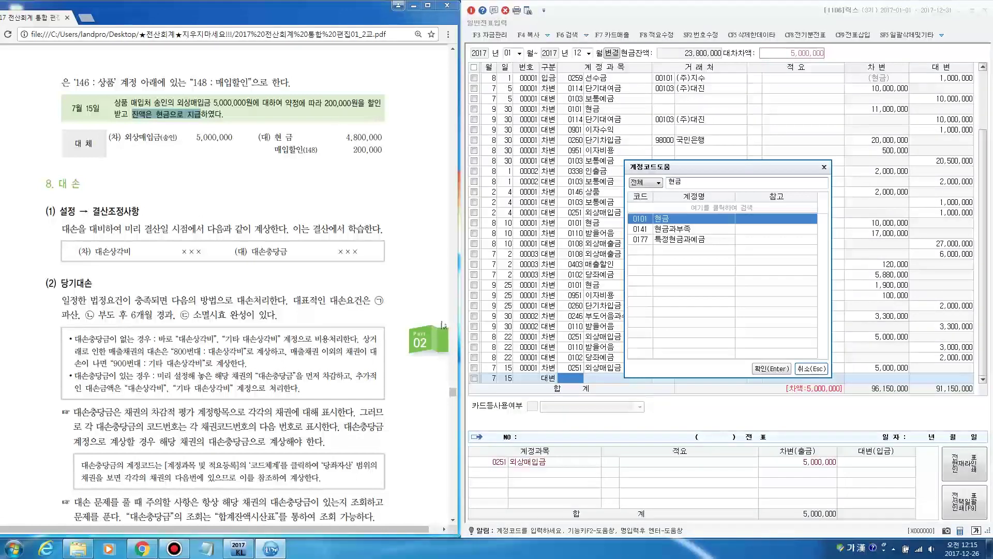
double_click(364, 137)
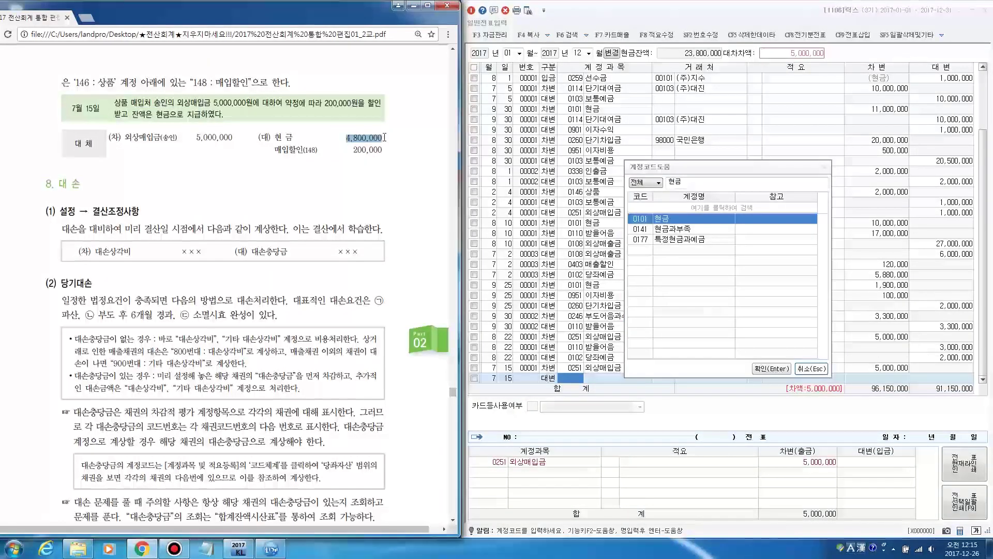
left_click(708, 174)
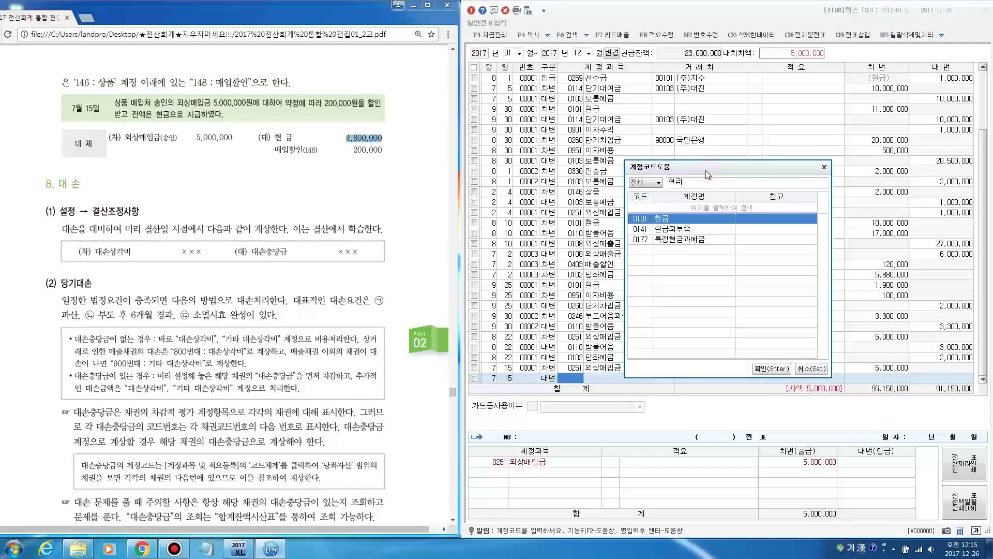
left_click(765, 369)
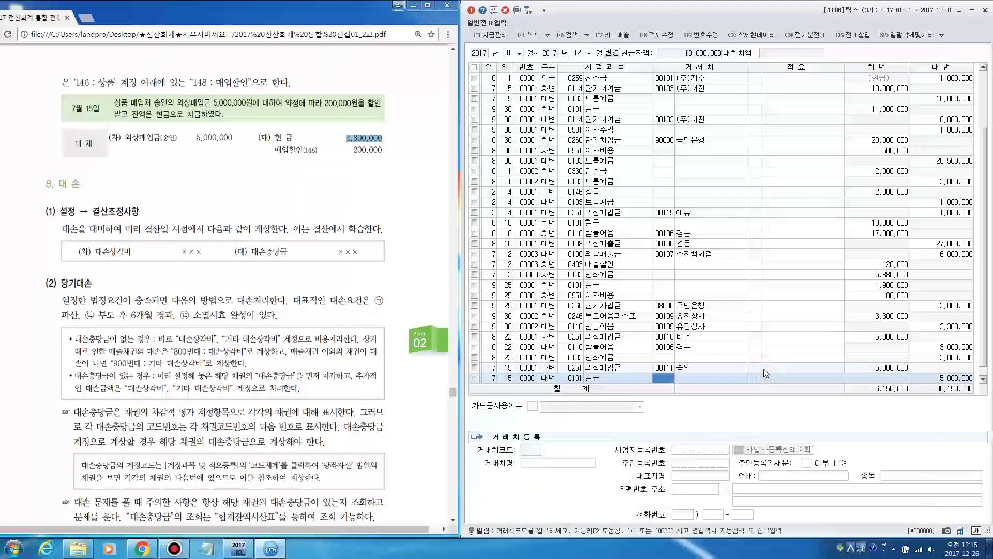
key("Return")
key("Return")
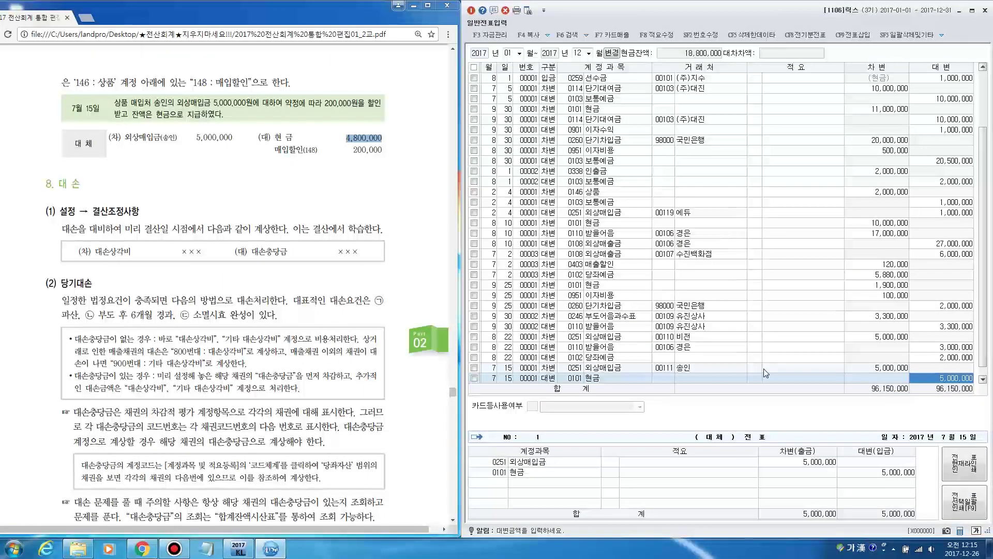
type("4,800,000")
key("Return")
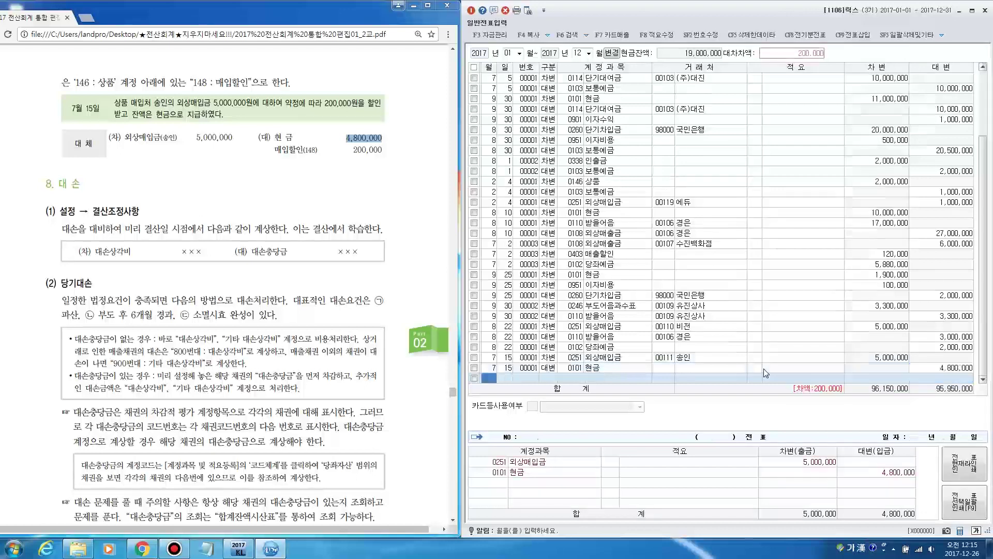
Step: Add a 대변 line dated 7월 15일 with the 매입할인 account for 상품, code 0148
type("4매입")
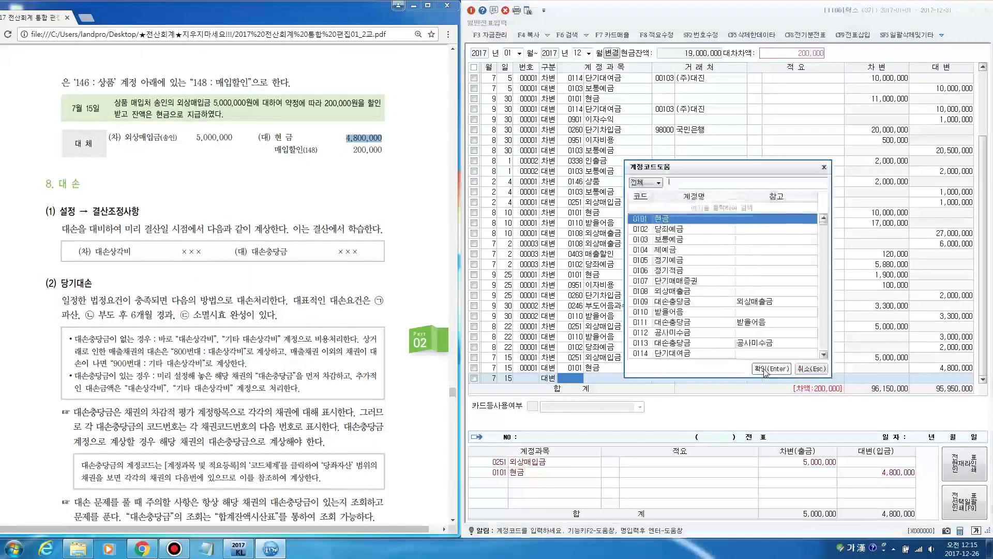
type("할인")
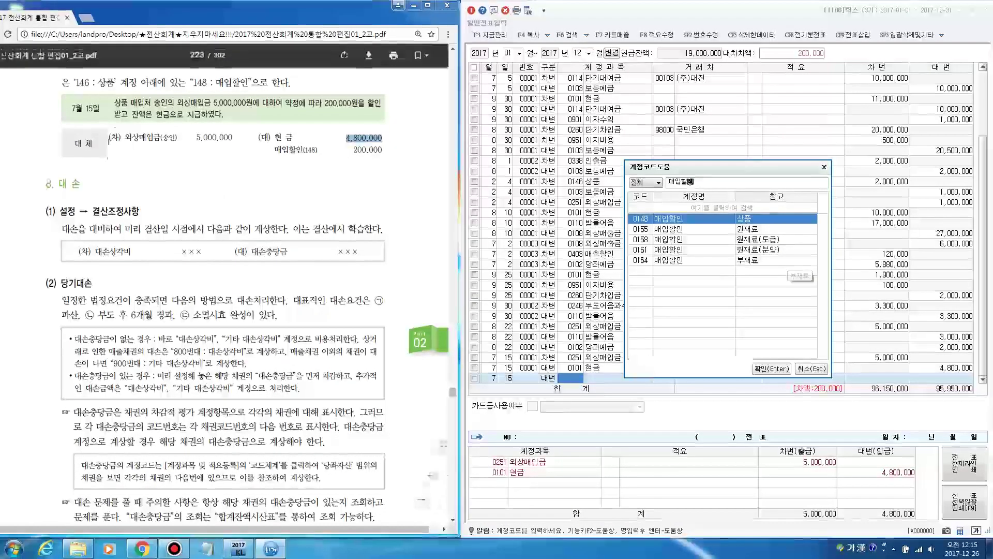
left_click_drag(113, 102, 128, 103)
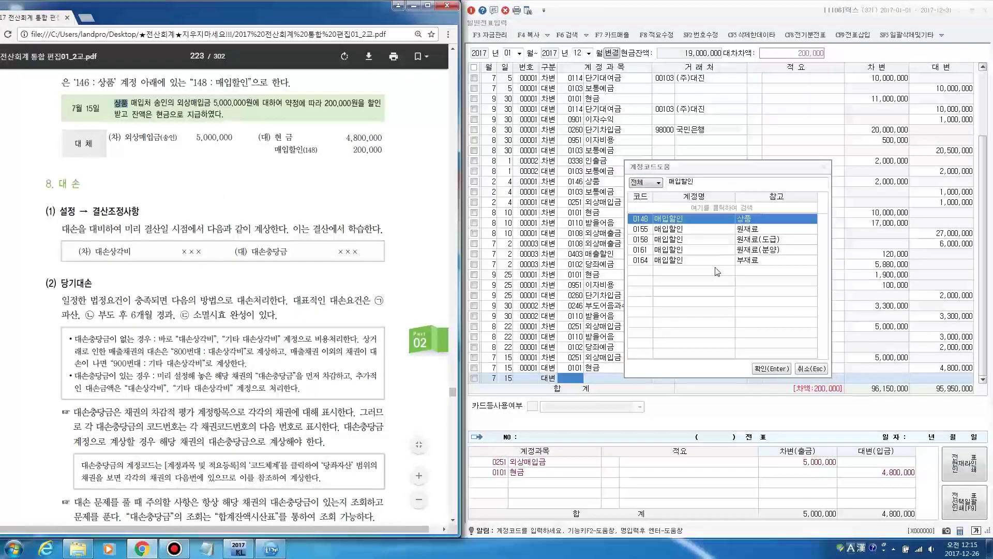
left_click(771, 369)
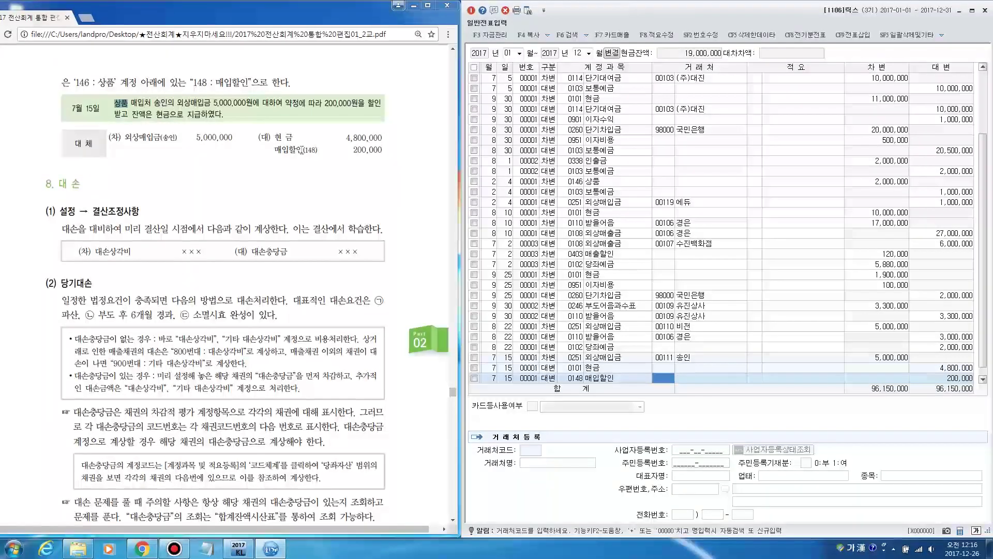
Step: Complete the 7월 15일 매입할인 line with no counterparty and a credit of 200,000, checking its account code against the textbook
left_click_drag(302, 150, 318, 150)
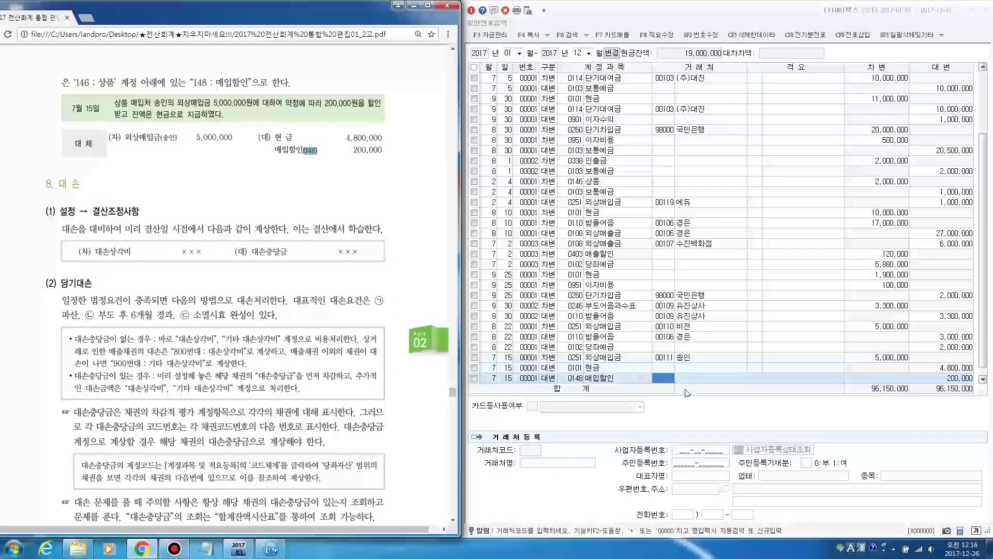
left_click(689, 405)
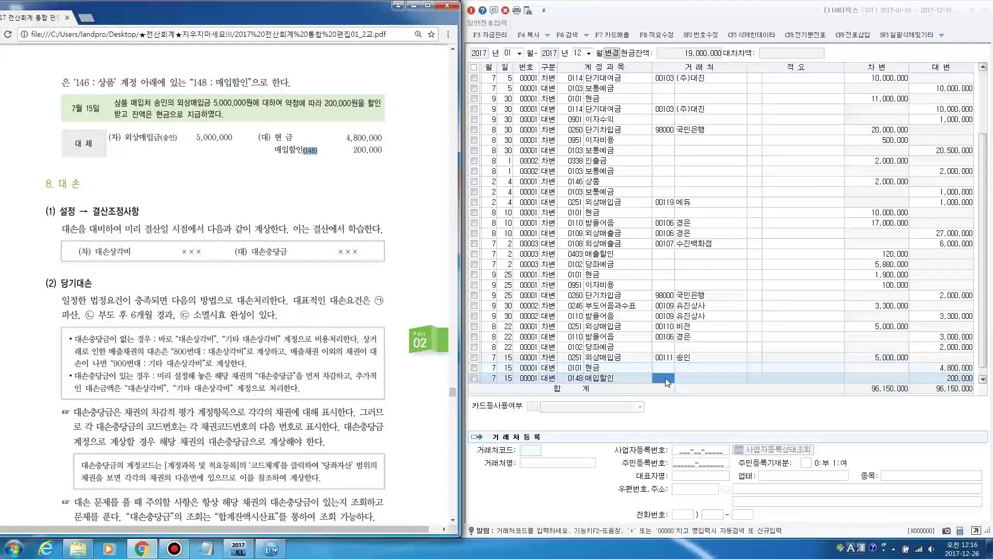
key("Hangul")
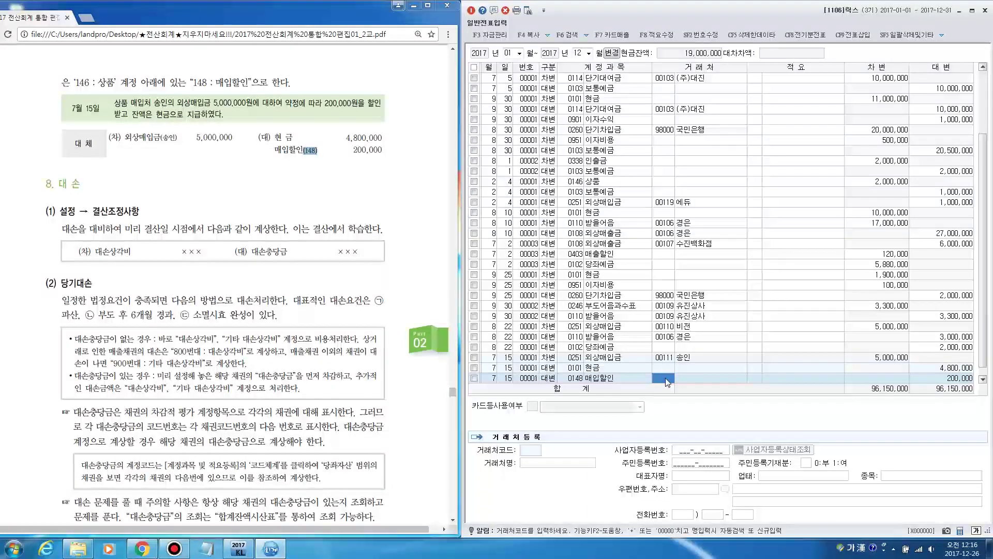
key("Return")
key("Return")
key("Return")
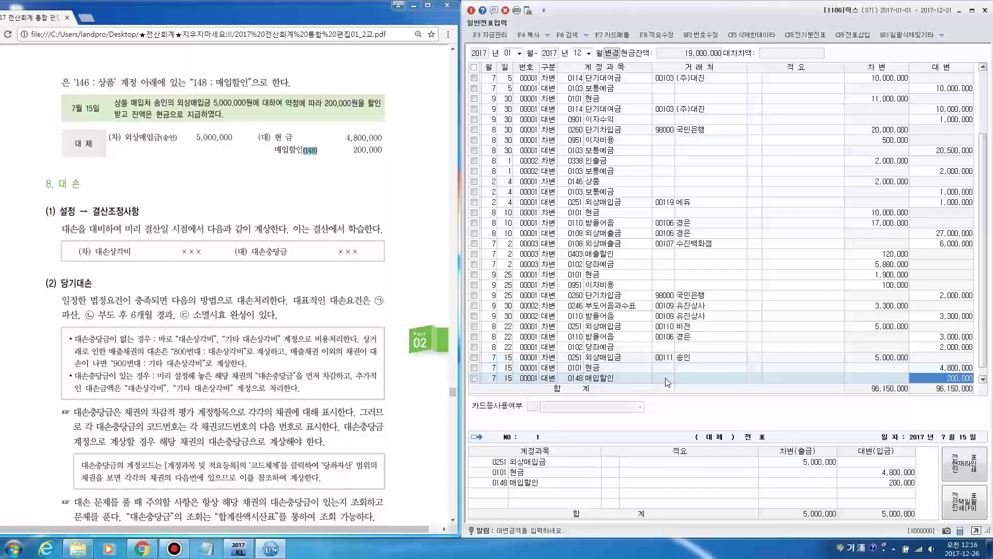
key("Return")
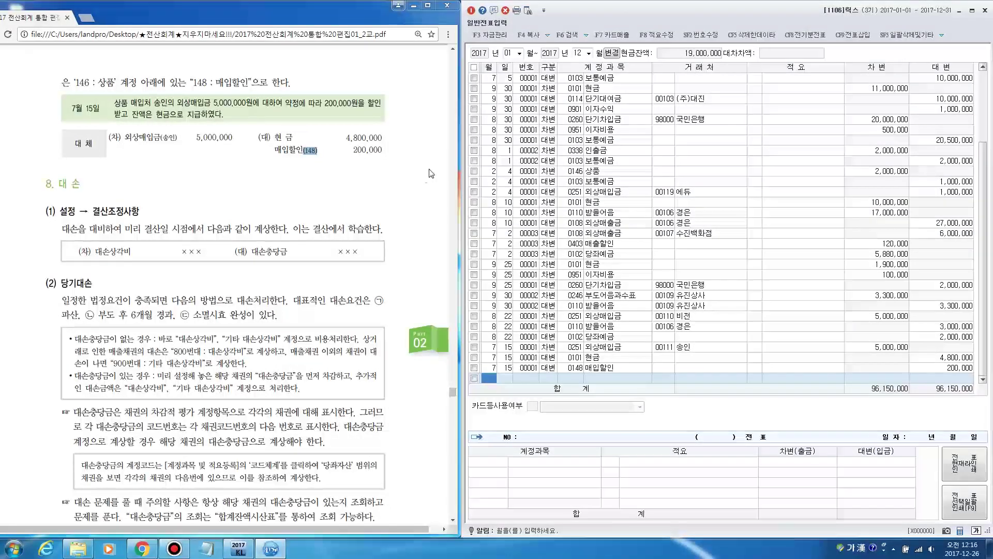
Step: Review the textbook's 매입채무 상환 section, from the note examples before it through the 7월 15일 매입할인 entry
left_click(409, 191)
scroll(403, 197, "up", 10)
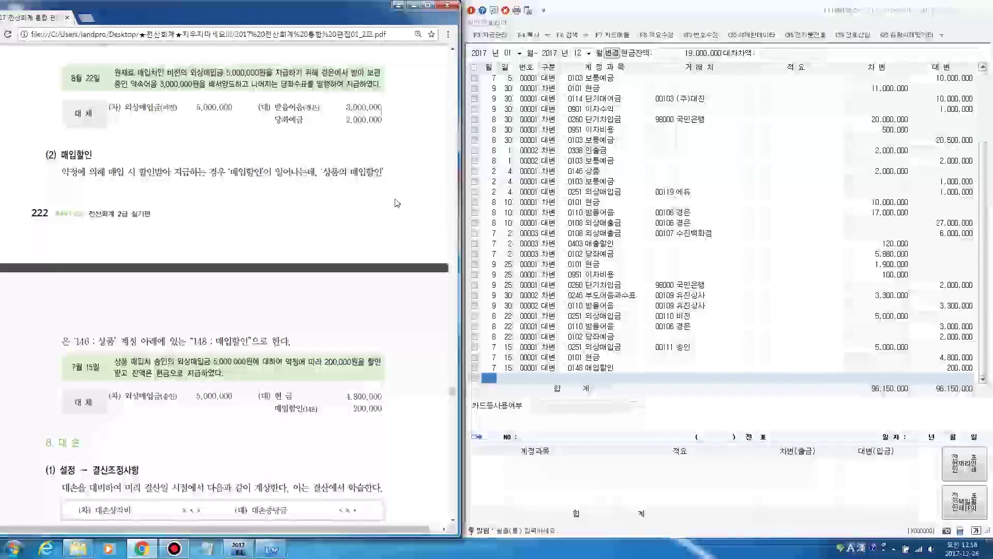
scroll(397, 203, "up", 10)
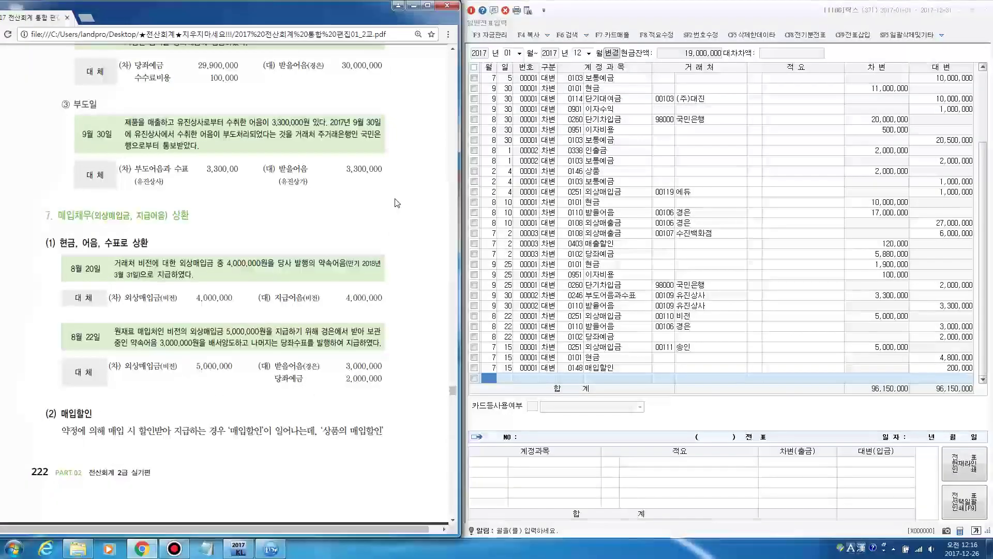
scroll(397, 203, "up", 3)
scroll(397, 203, "down", 7)
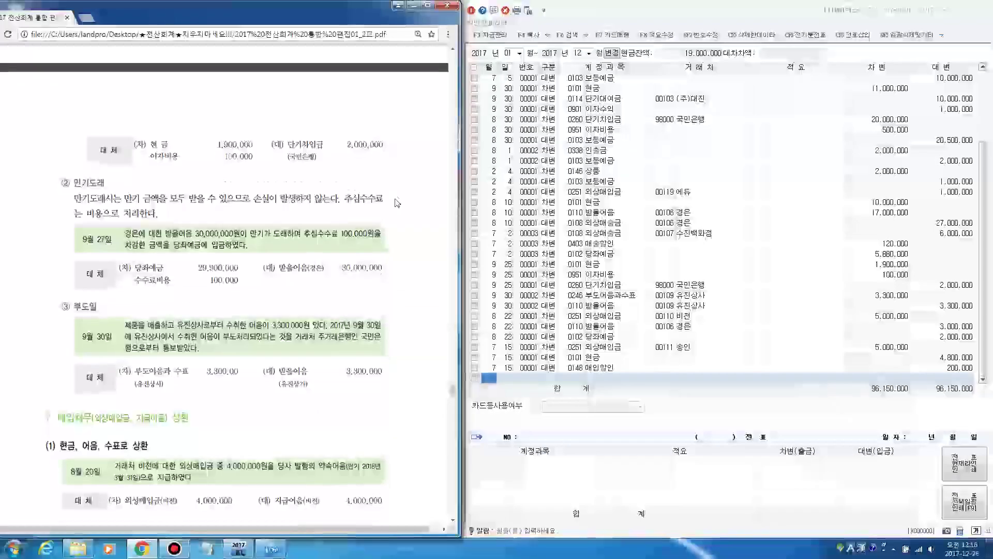
scroll(397, 203, "down", 7)
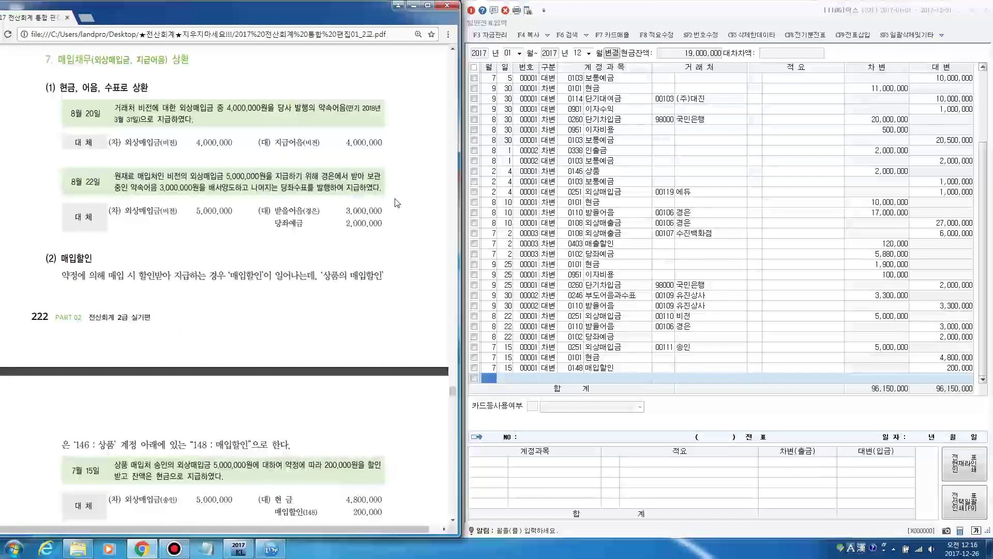
scroll(397, 203, "down", 9)
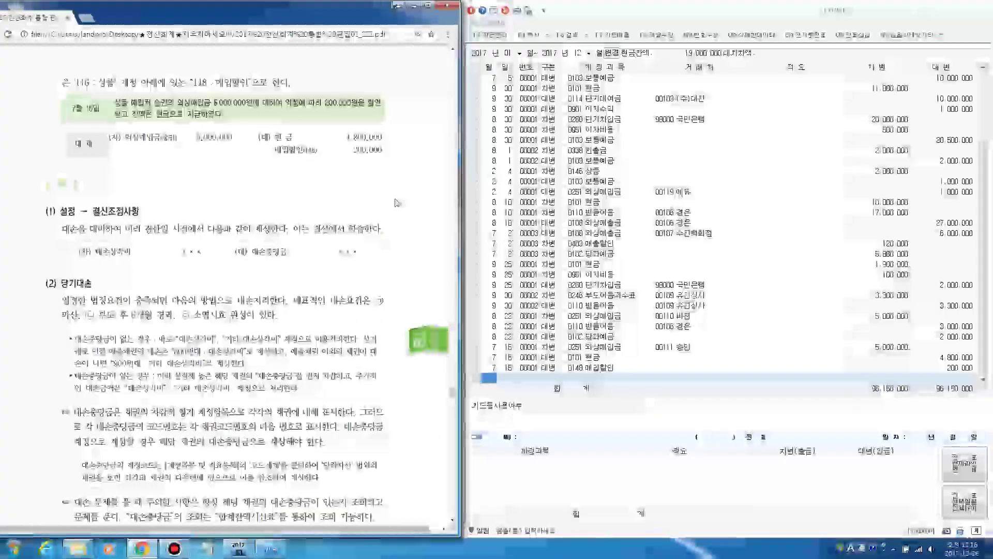